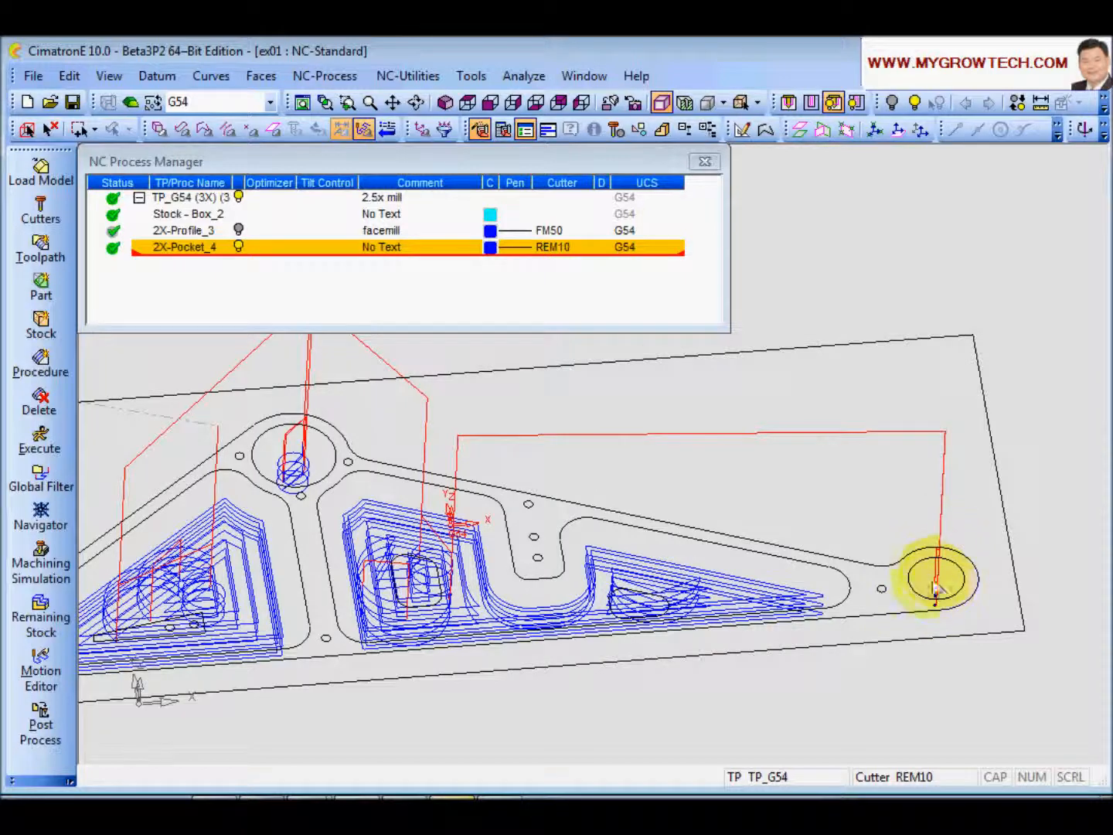
# Open the 2X-Pocket_4 procedure for editing and examine its Mill Finish Pass setting and current pocket toolpath.
pyautogui.keyDown('ctrl'); pyautogui.moveTo(544, 515); pyautogui.dragTo(595, 517, button='middle'); pyautogui.keyUp('ctrl')
pyautogui.keyDown('ctrl'); pyautogui.moveTo(266, 576); pyautogui.dragTo(328, 532, button='middle'); pyautogui.keyUp('ctrl')
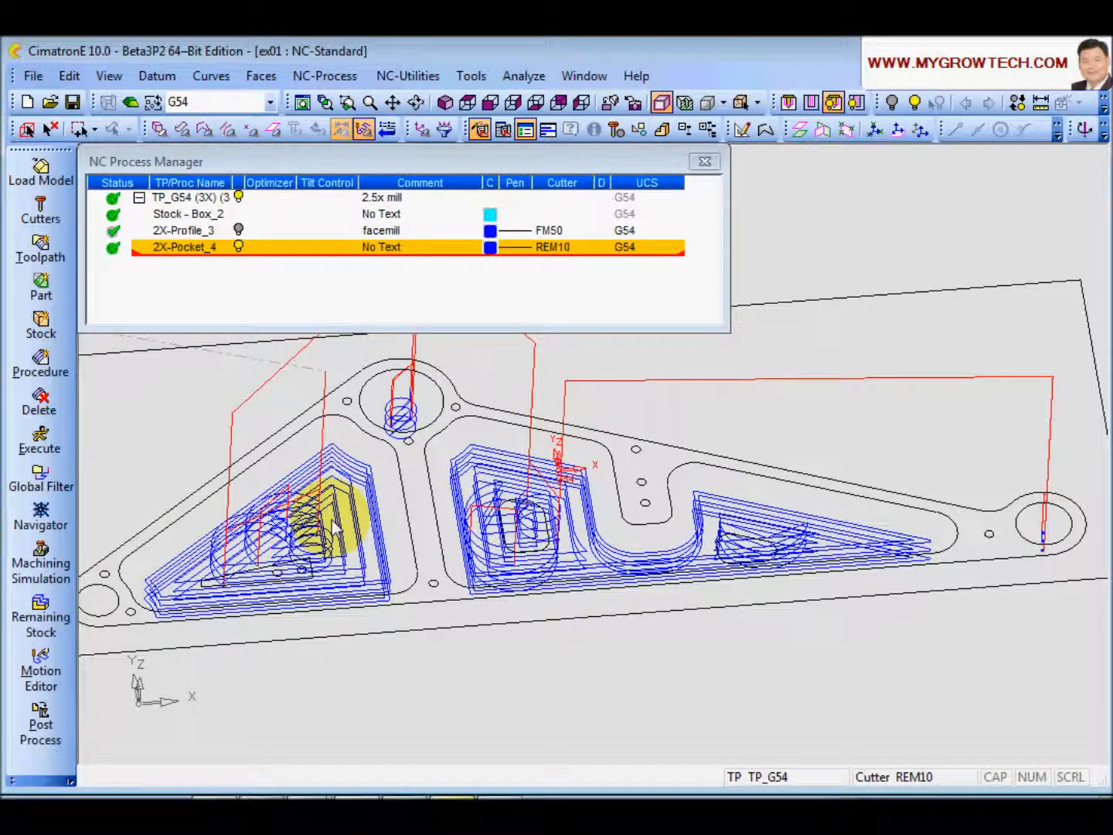
pyautogui.moveTo(485, 514); pyautogui.dragTo(409, 485, button='middle')
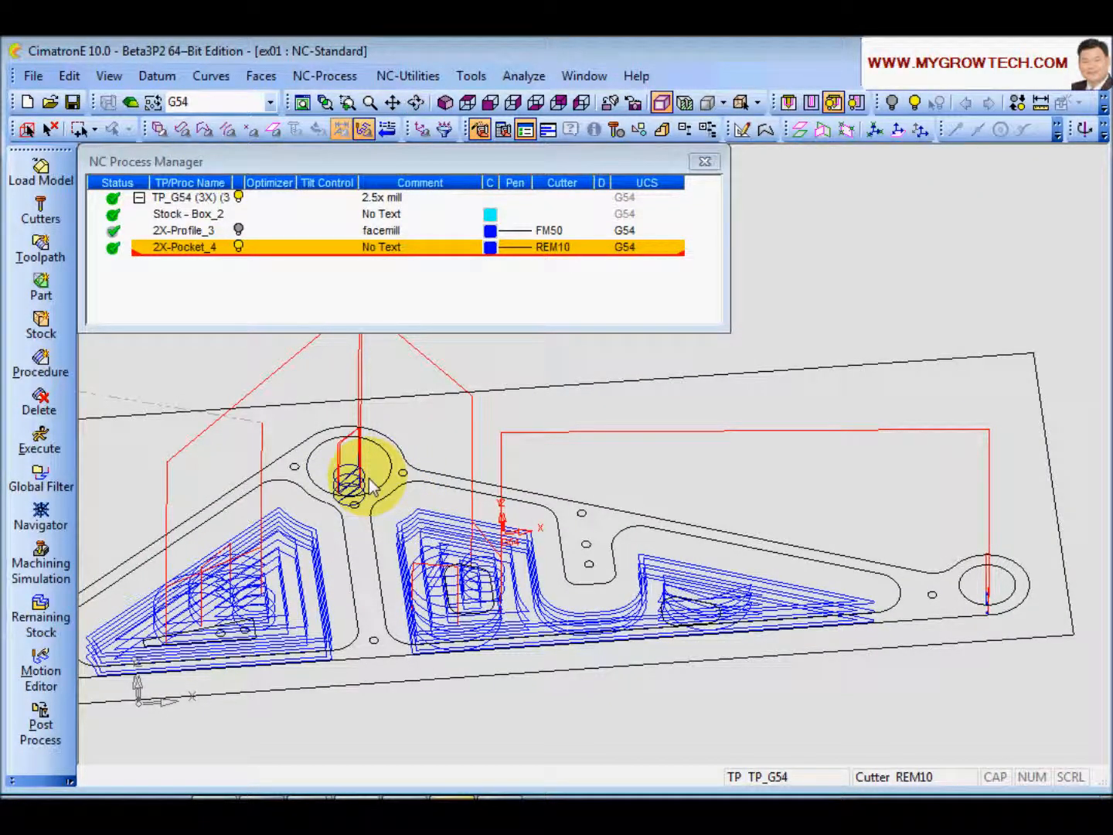
pyautogui.click(179, 247)
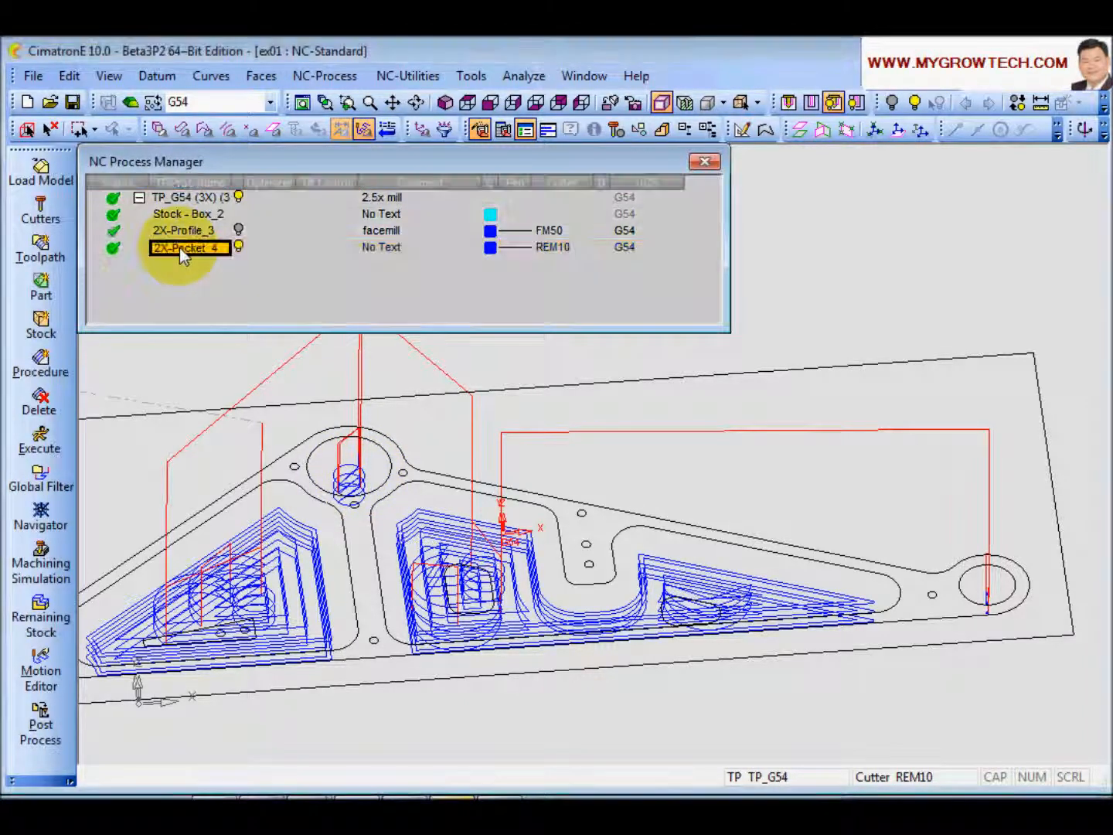
pyautogui.click(177, 250)
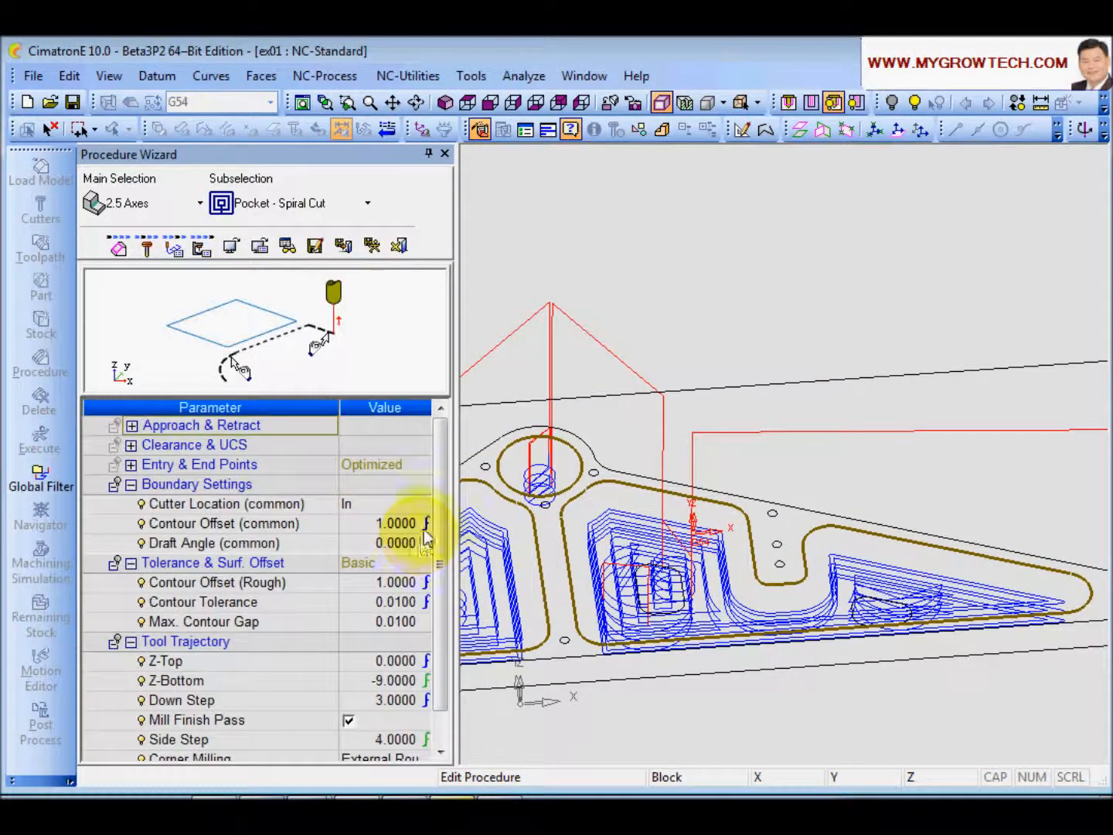
pyautogui.click(171, 726)
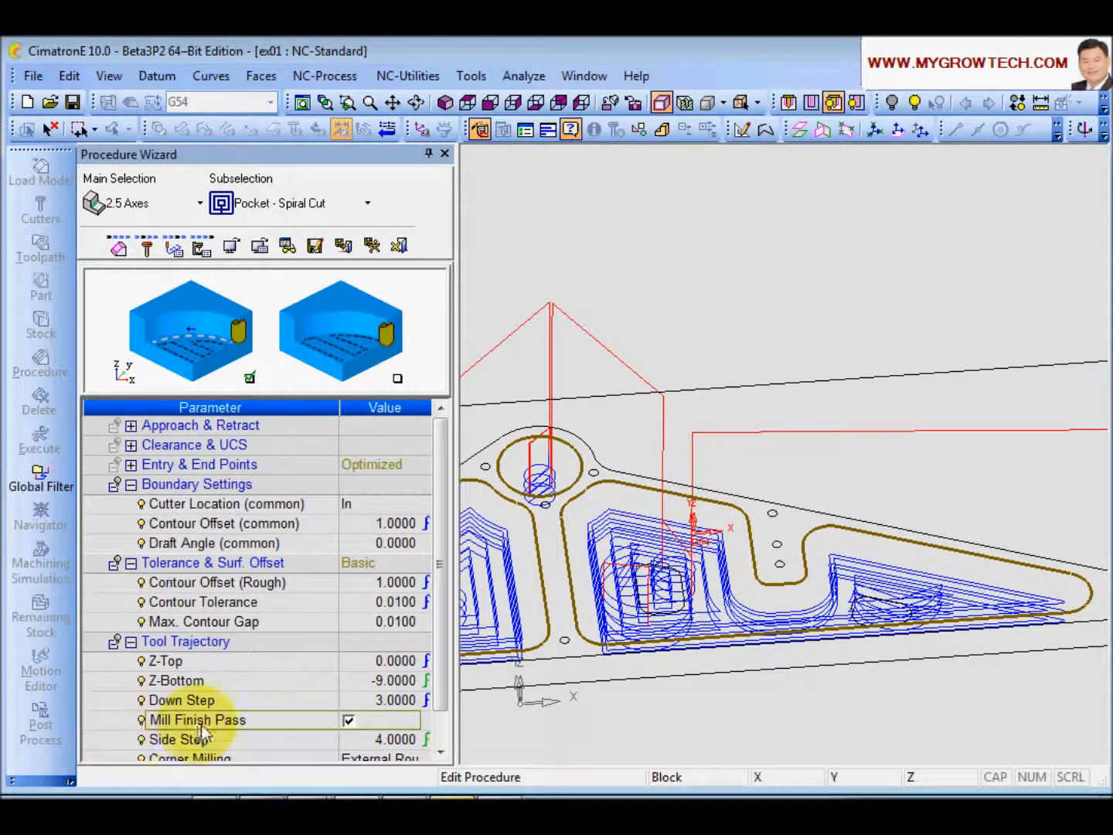
pyautogui.scroll(-3, 653, 495)
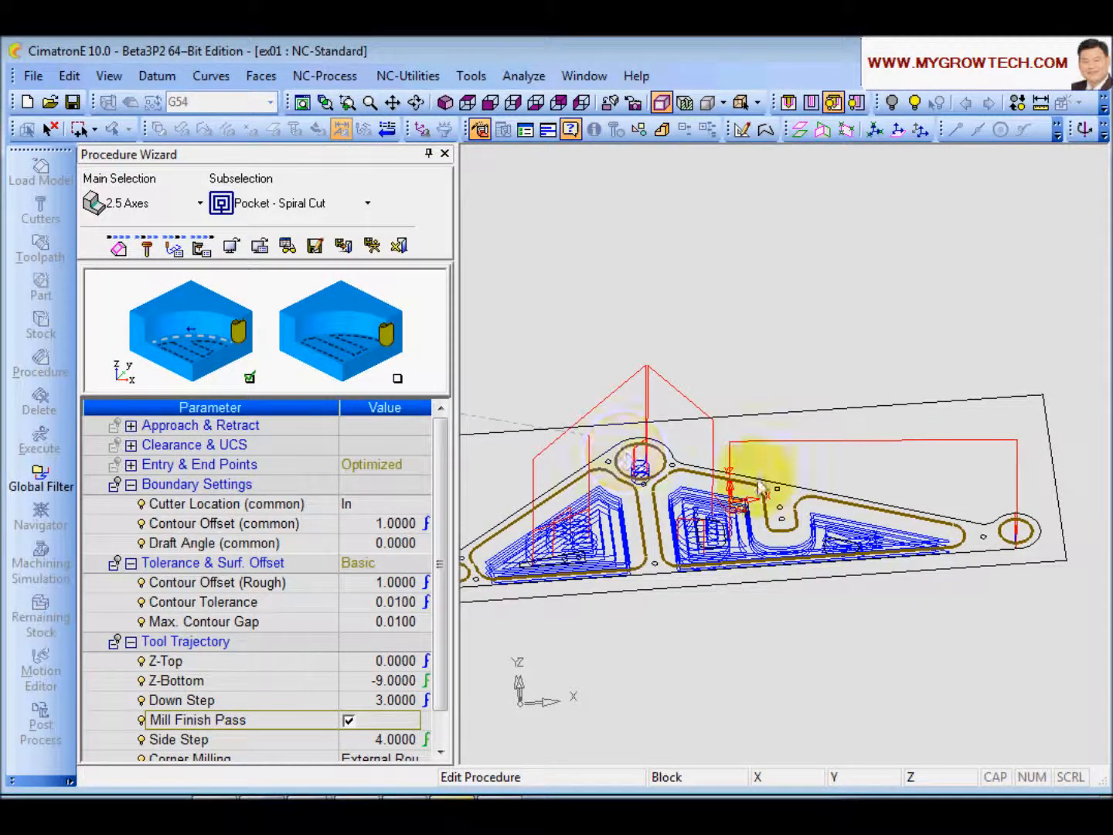
pyautogui.scroll(3, 805, 511)
pyautogui.keyDown('ctrl'); pyautogui.moveTo(667, 377); pyautogui.dragTo(638, 470, button='right'); pyautogui.keyUp('ctrl')
pyautogui.keyDown('ctrl'); pyautogui.moveTo(661, 562); pyautogui.dragTo(624, 572, button='middle'); pyautogui.keyUp('ctrl')
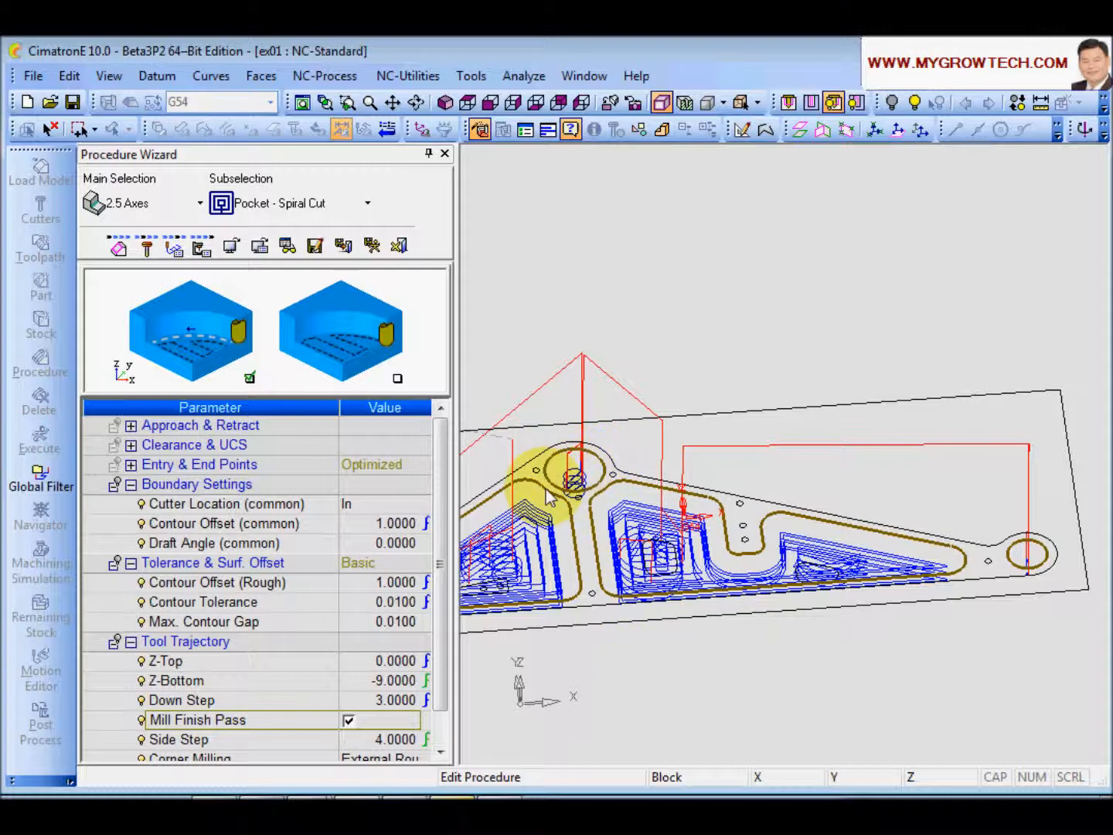
pyautogui.keyDown('ctrl'); pyautogui.moveTo(650, 417); pyautogui.dragTo(643, 486, button='right'); pyautogui.keyUp('ctrl')
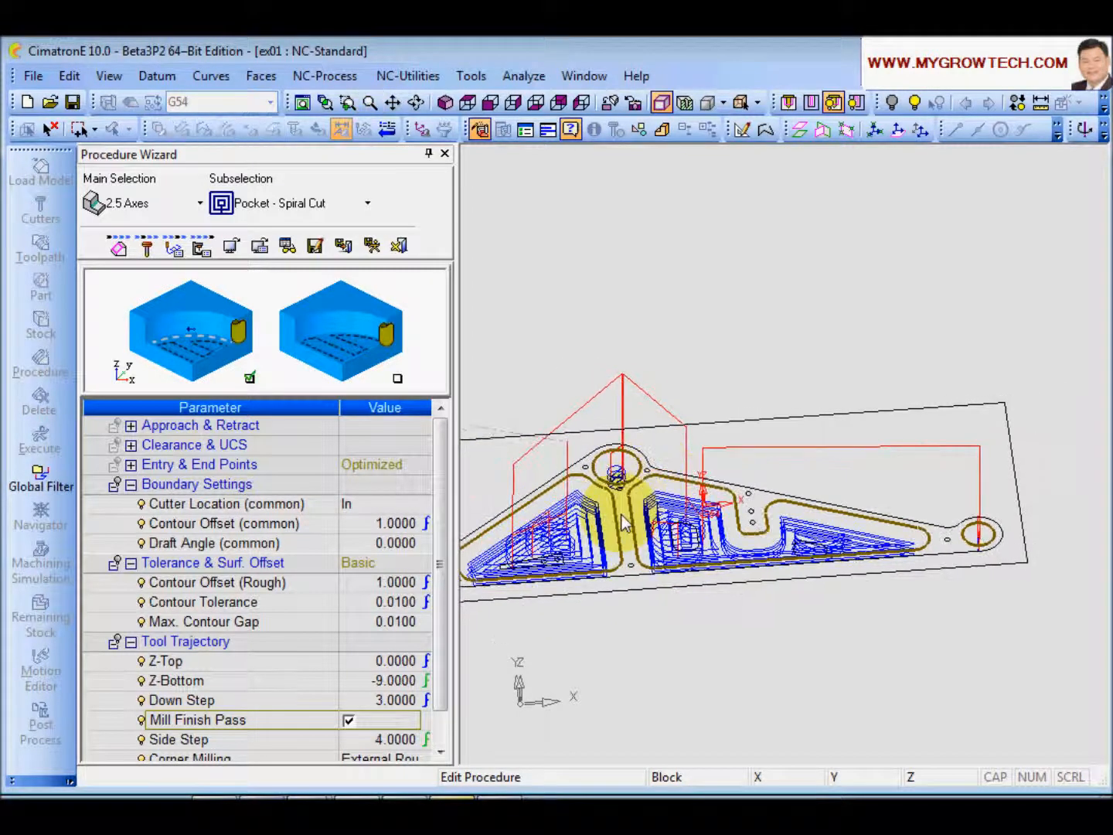
# Remove the three circular hole contours from the pocket procedure's part contours, keeping only the two large pocket outlines.
pyautogui.click(117, 246)
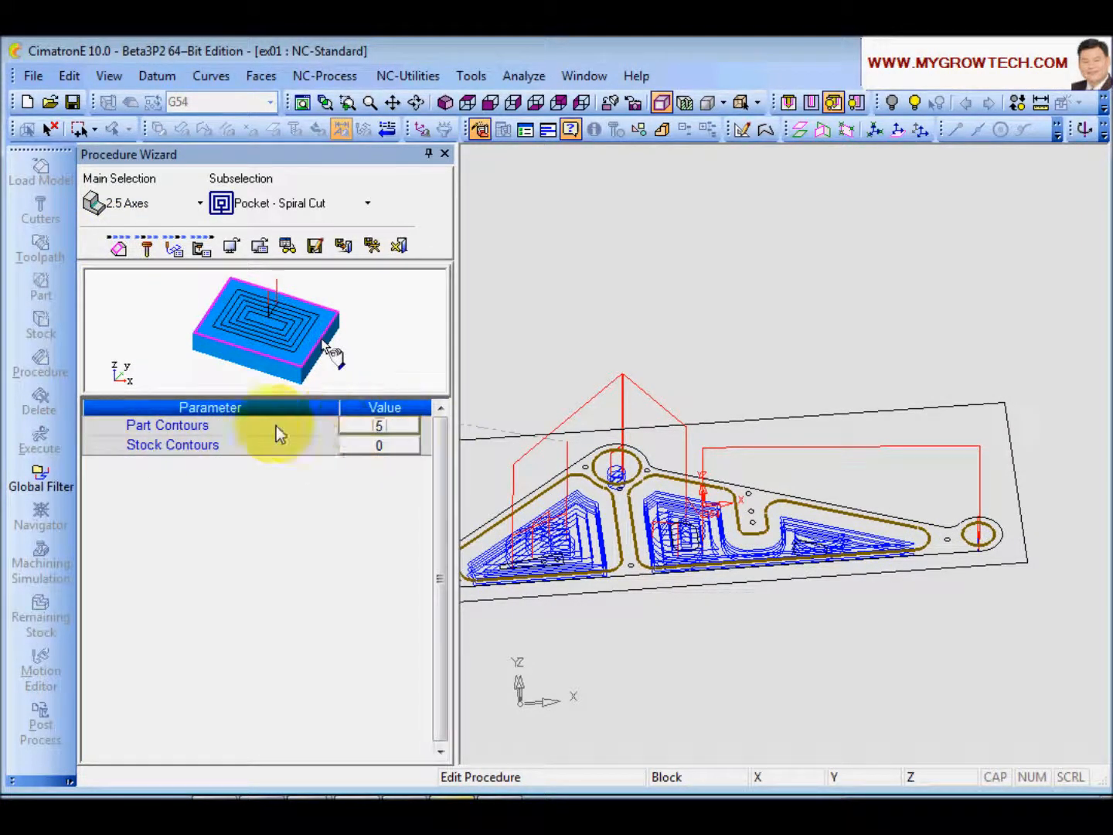
pyautogui.click(116, 246)
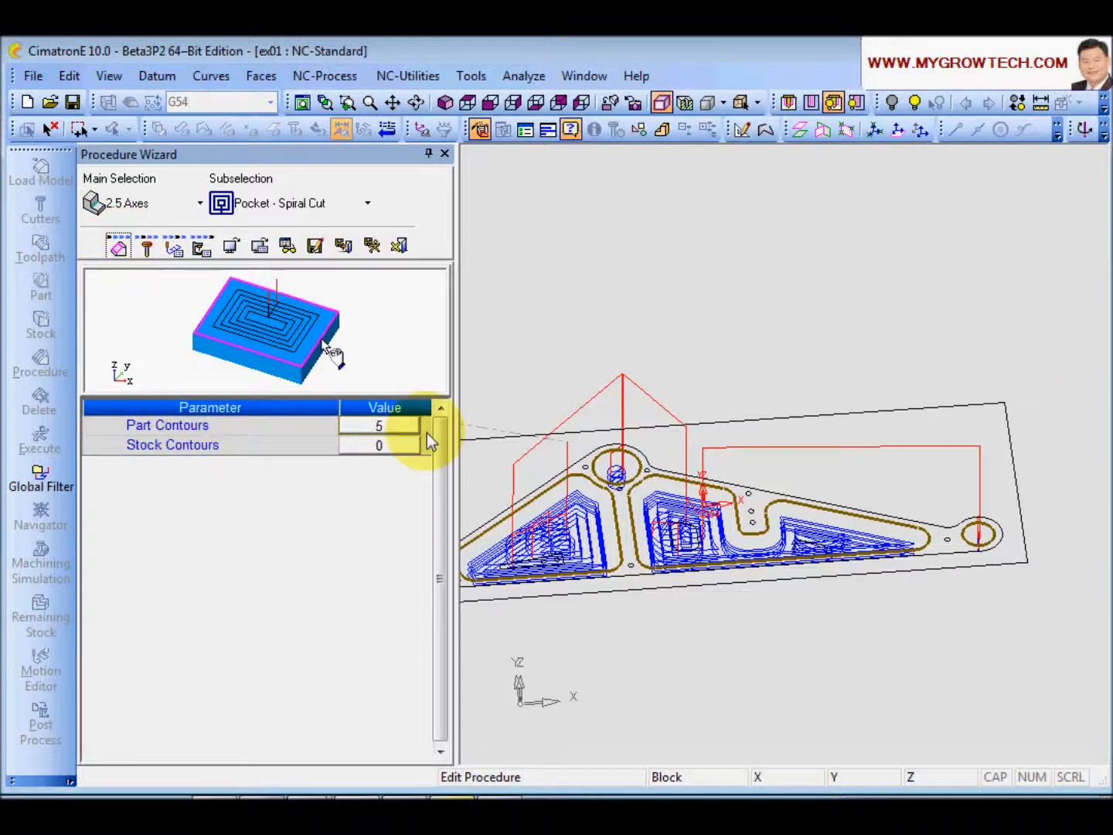
pyautogui.click(371, 428)
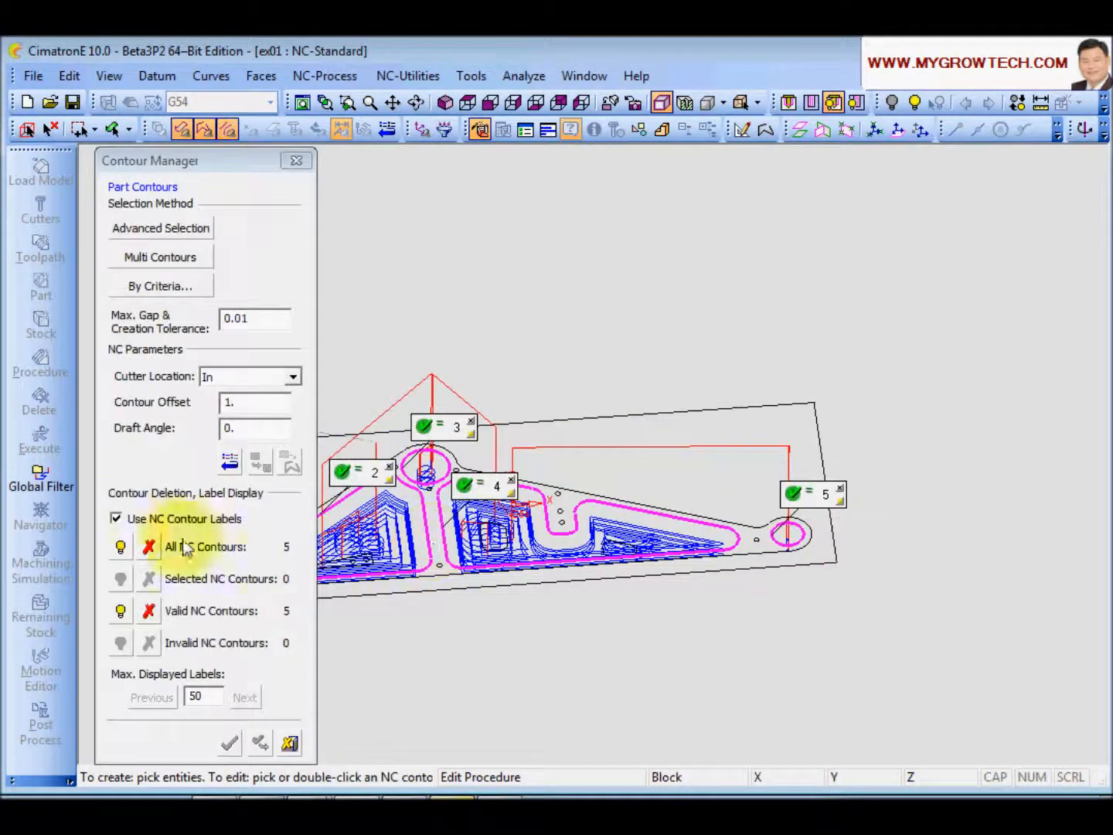
pyautogui.click(118, 519)
pyautogui.click(117, 518)
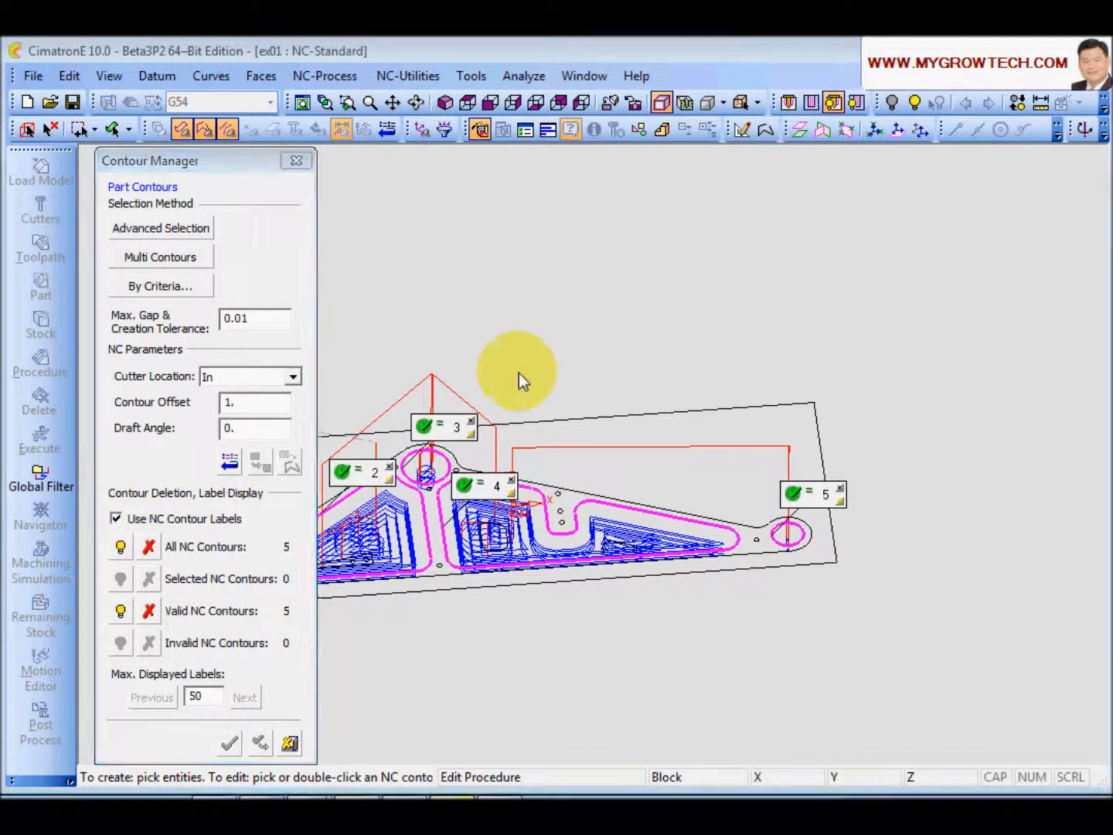
pyautogui.keyDown('ctrl'); pyautogui.moveTo(528, 393); pyautogui.dragTo(650, 398, button='middle'); pyautogui.keyUp('ctrl')
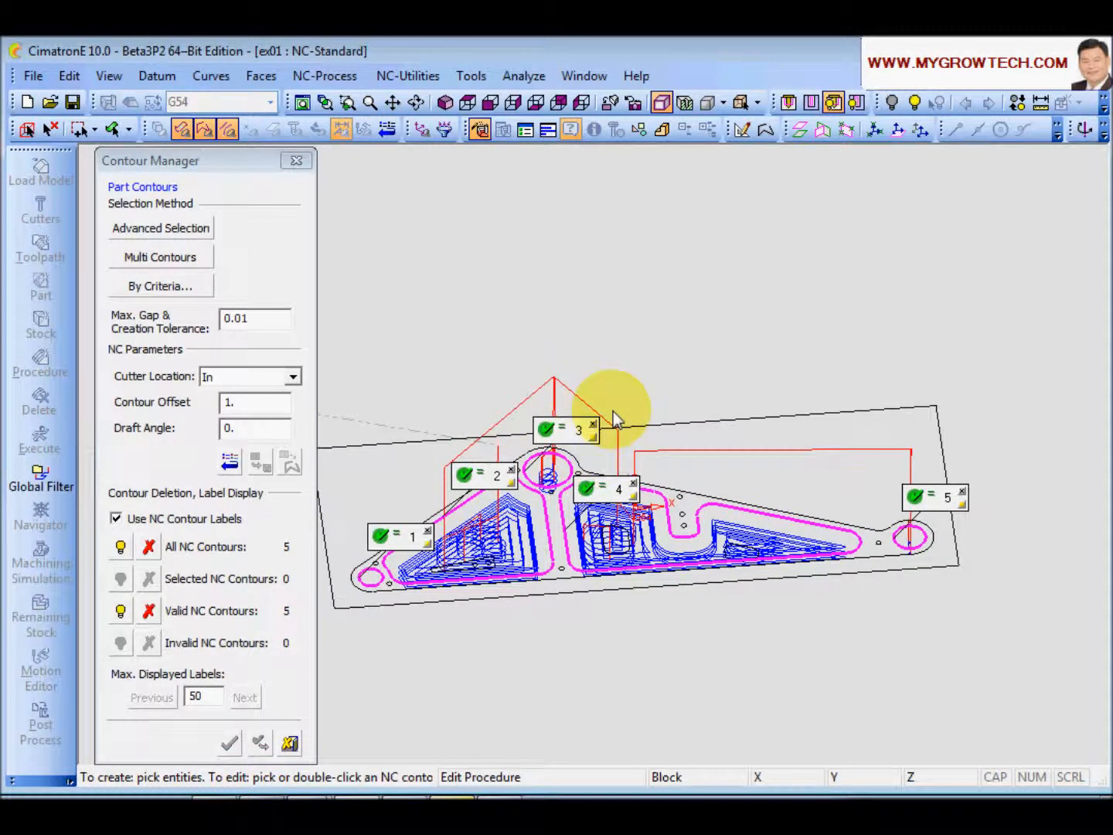
pyautogui.click(429, 531)
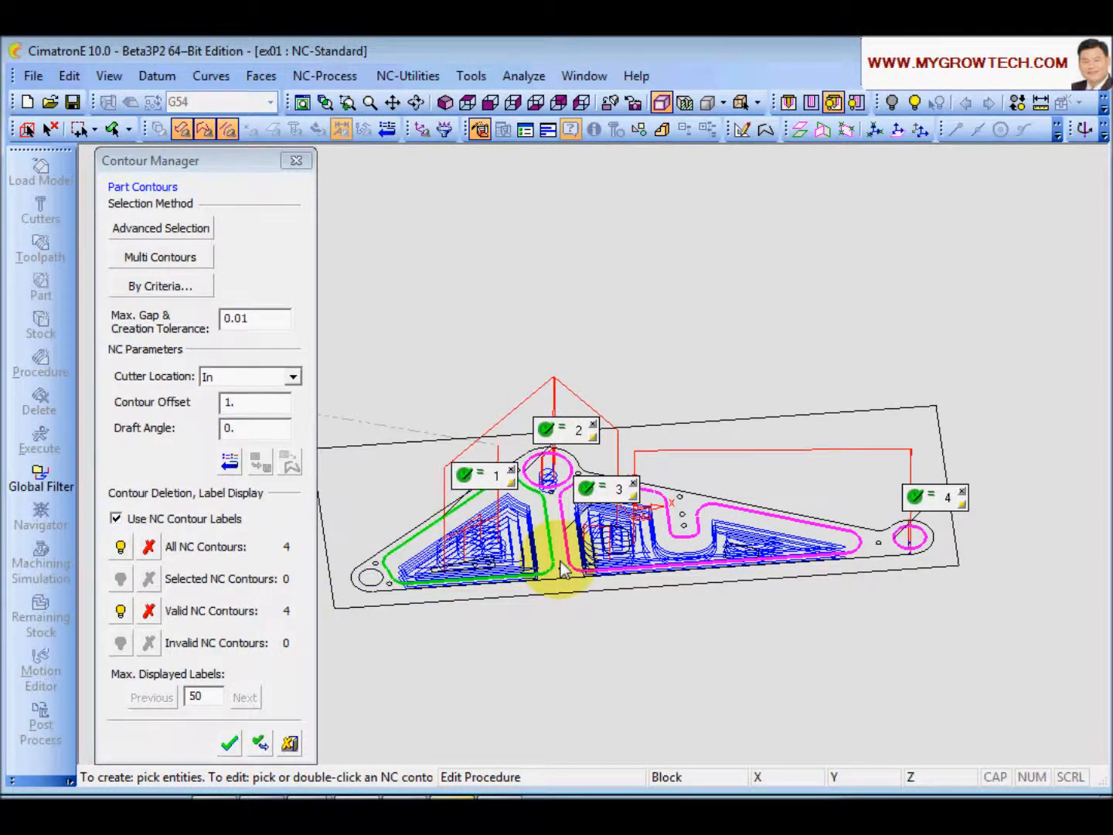
pyautogui.click(962, 493)
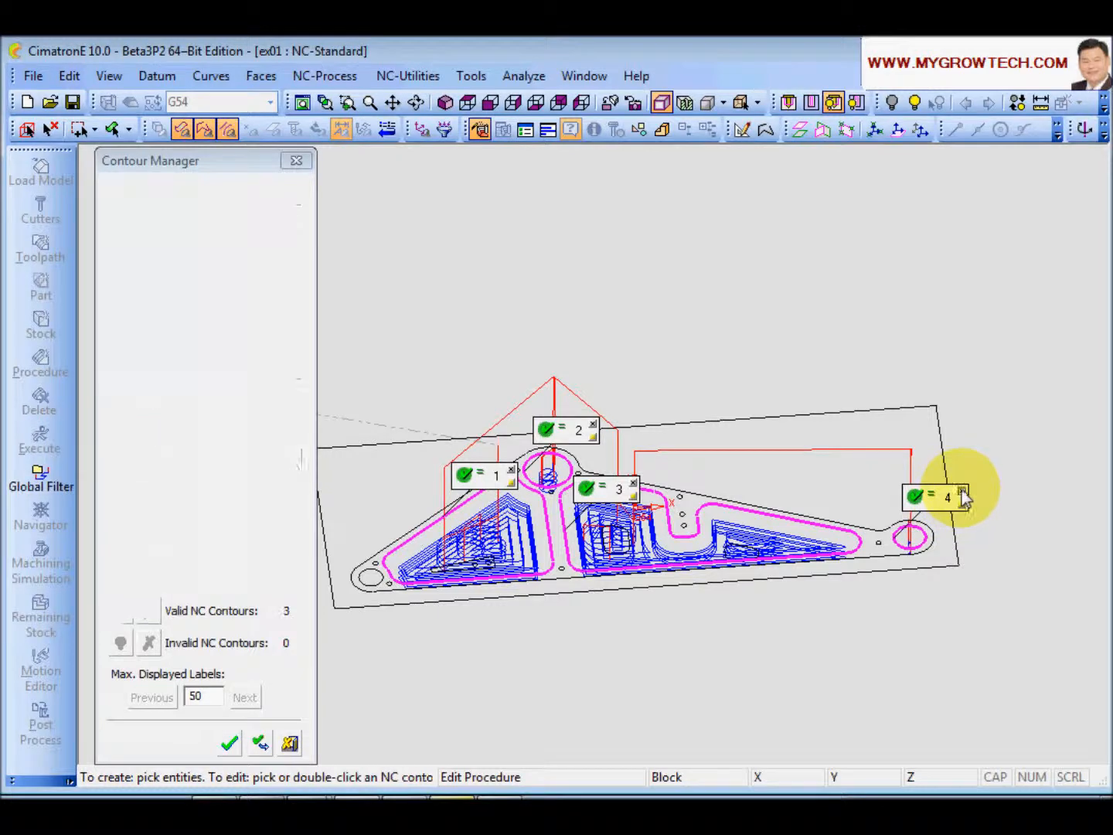
pyautogui.click(595, 426)
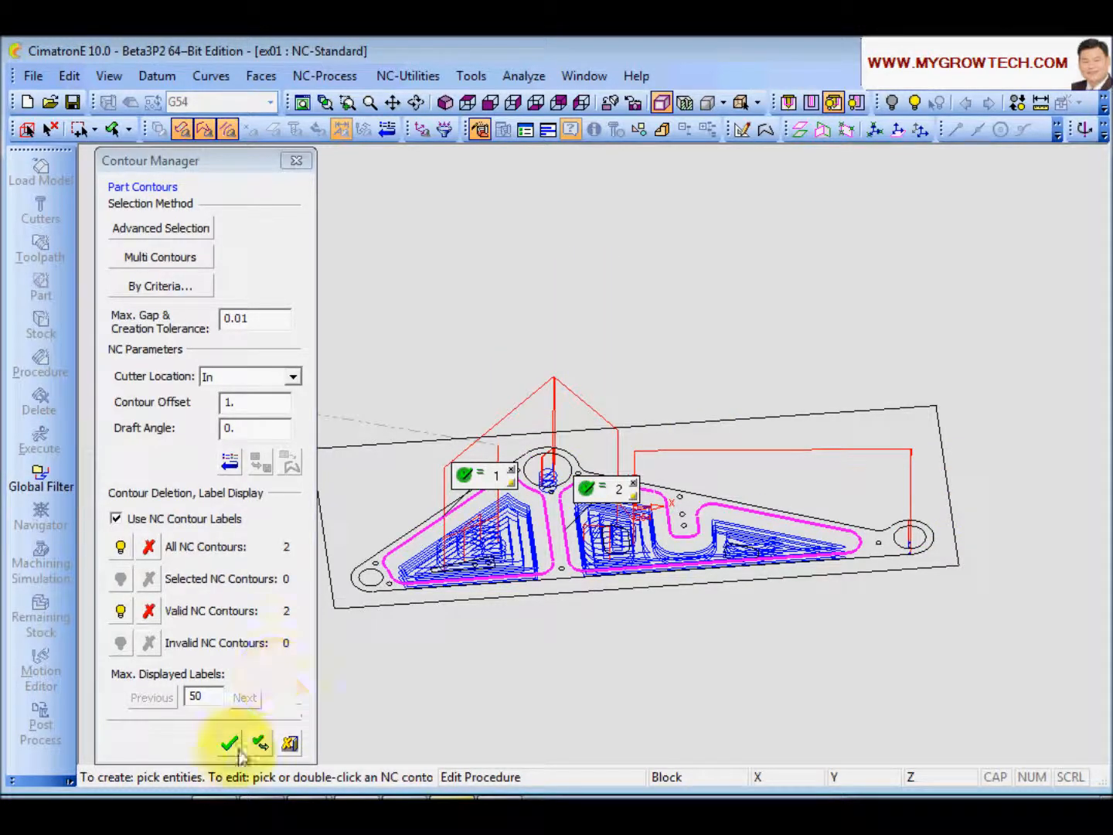
pyautogui.click(228, 742)
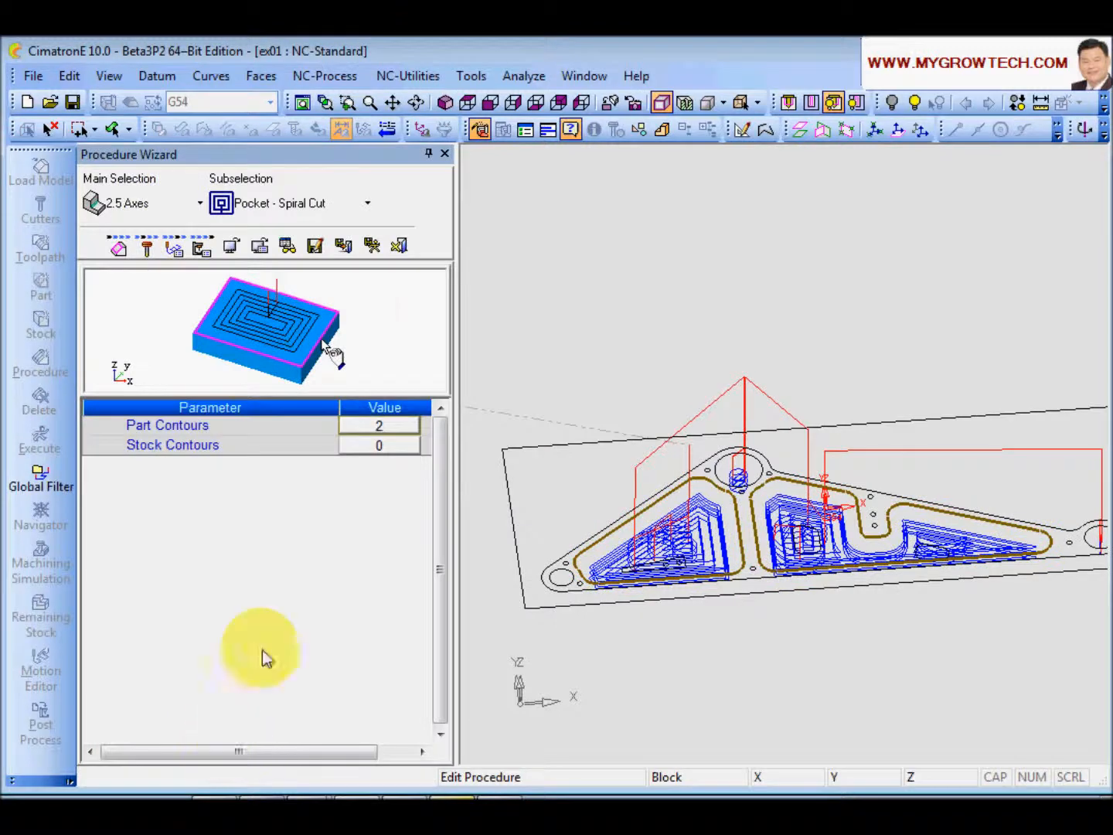
# Save and calculate the pocket procedure with the edited contours and inspect the resulting toolpath from several angles.
pyautogui.click(373, 245)
pyautogui.moveTo(629, 634); pyautogui.dragTo(687, 621, button='middle')
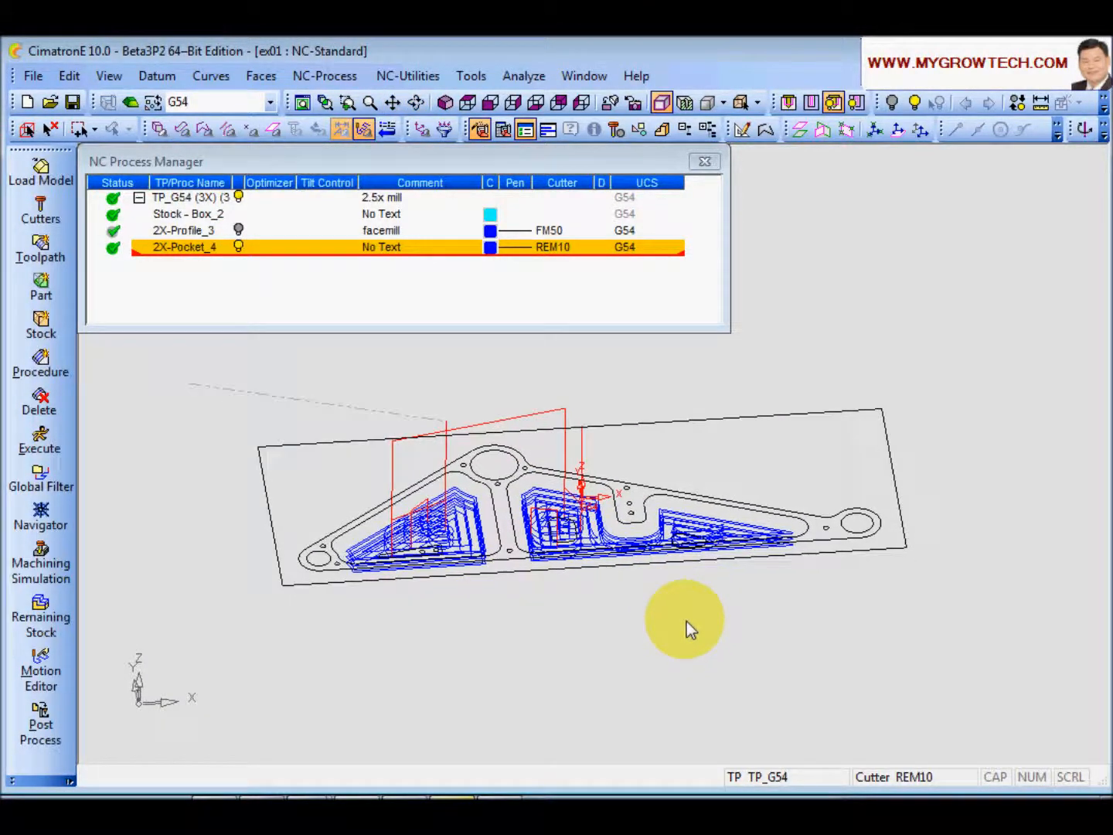
pyautogui.keyDown('ctrl'); pyautogui.moveTo(700, 650); pyautogui.dragTo(712, 574, button='right'); pyautogui.keyUp('ctrl')
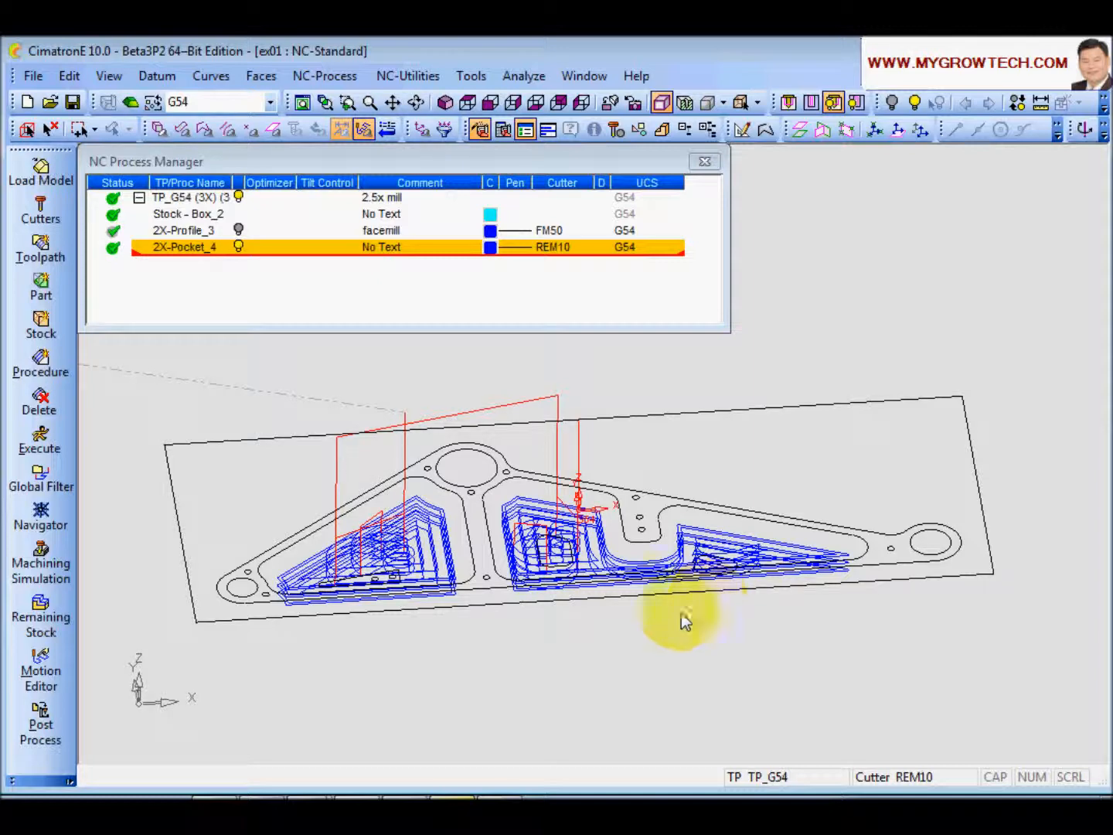
pyautogui.moveTo(613, 604)
pyautogui.keyDown('ctrl'); pyautogui.mouseDown(button='middle')
pyautogui.moveTo(615, 555)
pyautogui.moveTo(608, 581)
pyautogui.moveTo(631, 612)
pyautogui.moveTo(626, 601)
pyautogui.mouseUp(button='middle'); pyautogui.keyUp('ctrl')
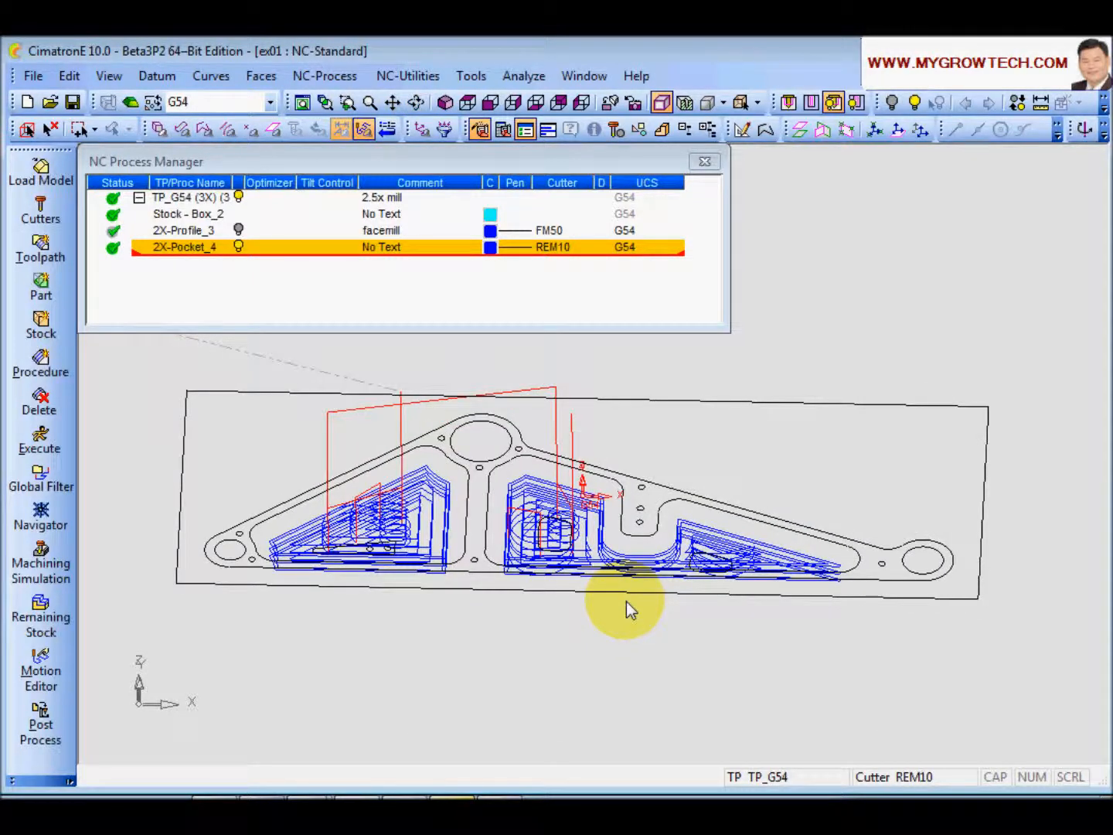
pyautogui.moveTo(625, 609); pyautogui.dragTo(554, 524, button='middle')
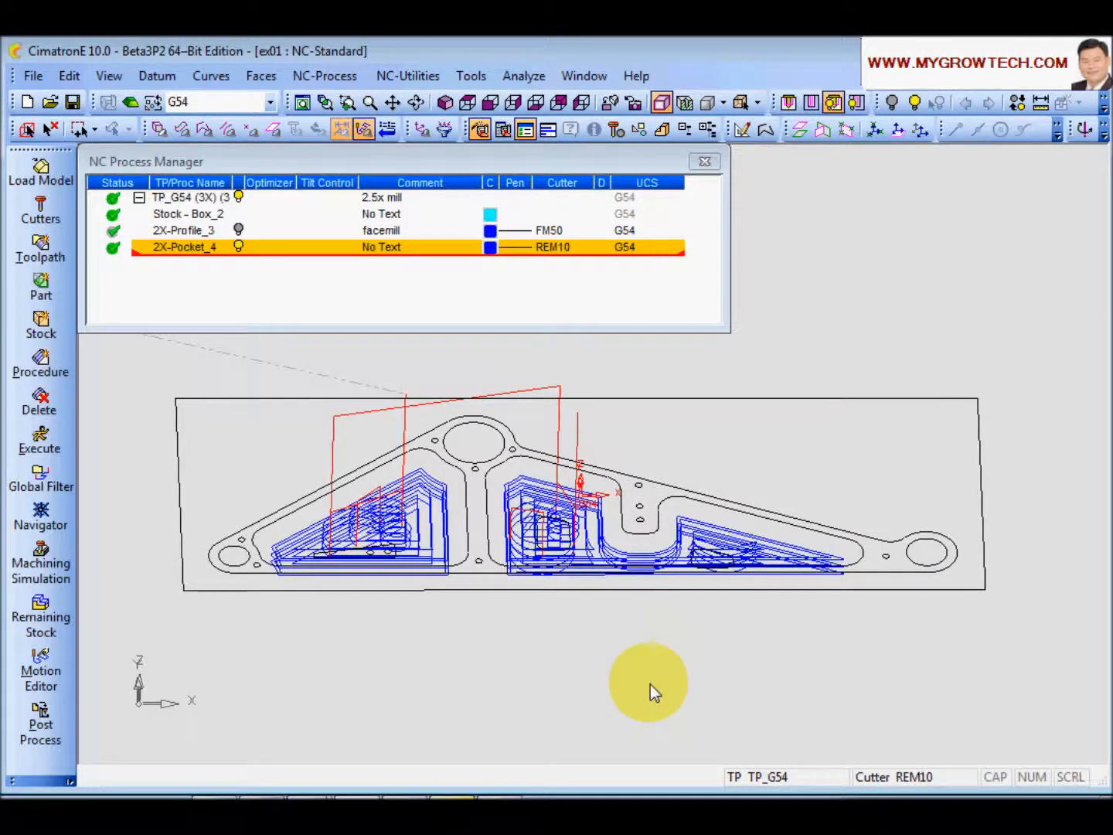
pyautogui.moveTo(641, 509); pyautogui.dragTo(634, 563, button='middle')
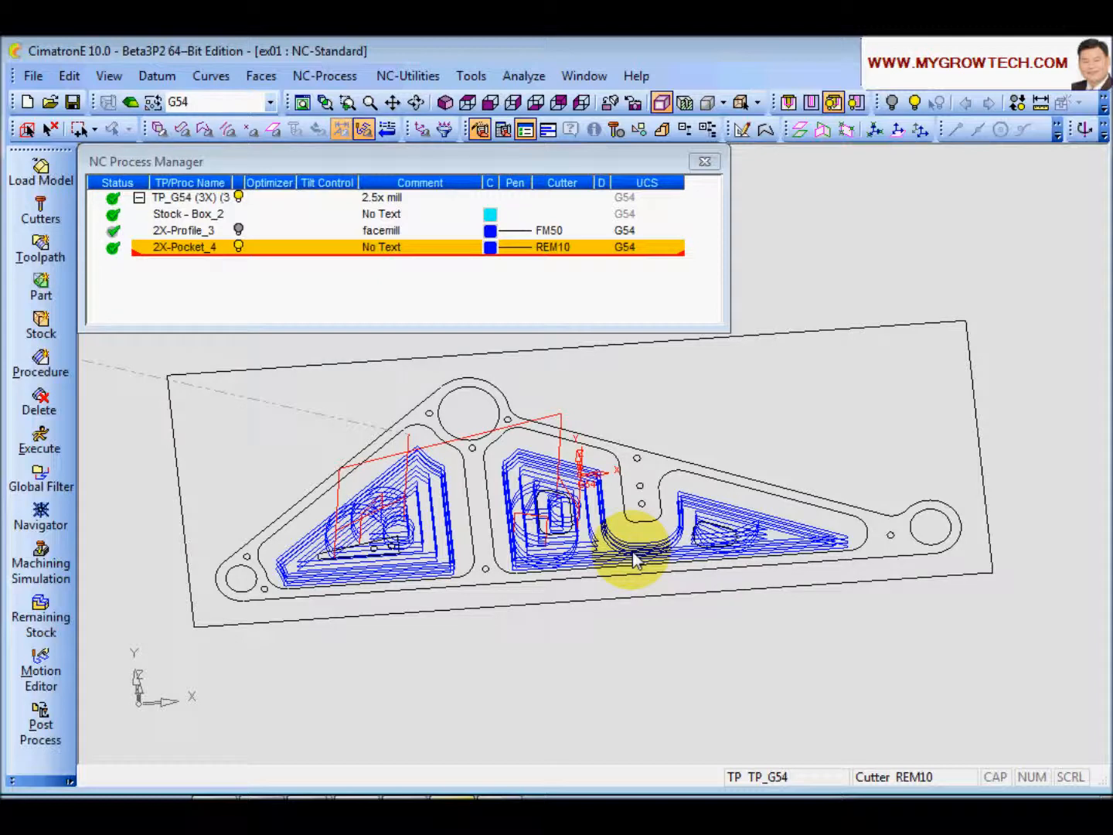
pyautogui.moveTo(589, 650); pyautogui.dragTo(463, 478, button='middle')
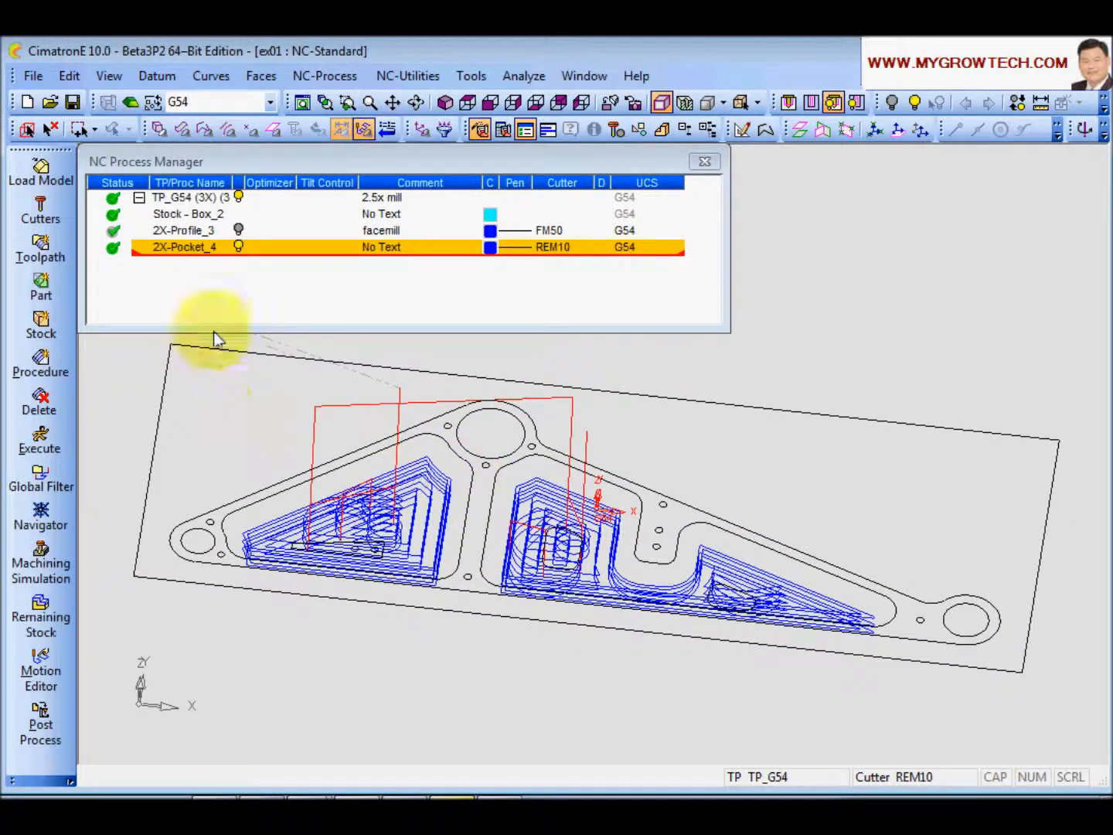
# Rename the REM10 cutter as REM8, set its diameter to 8, and accept the update for the procedures using it.
pyautogui.click(41, 210)
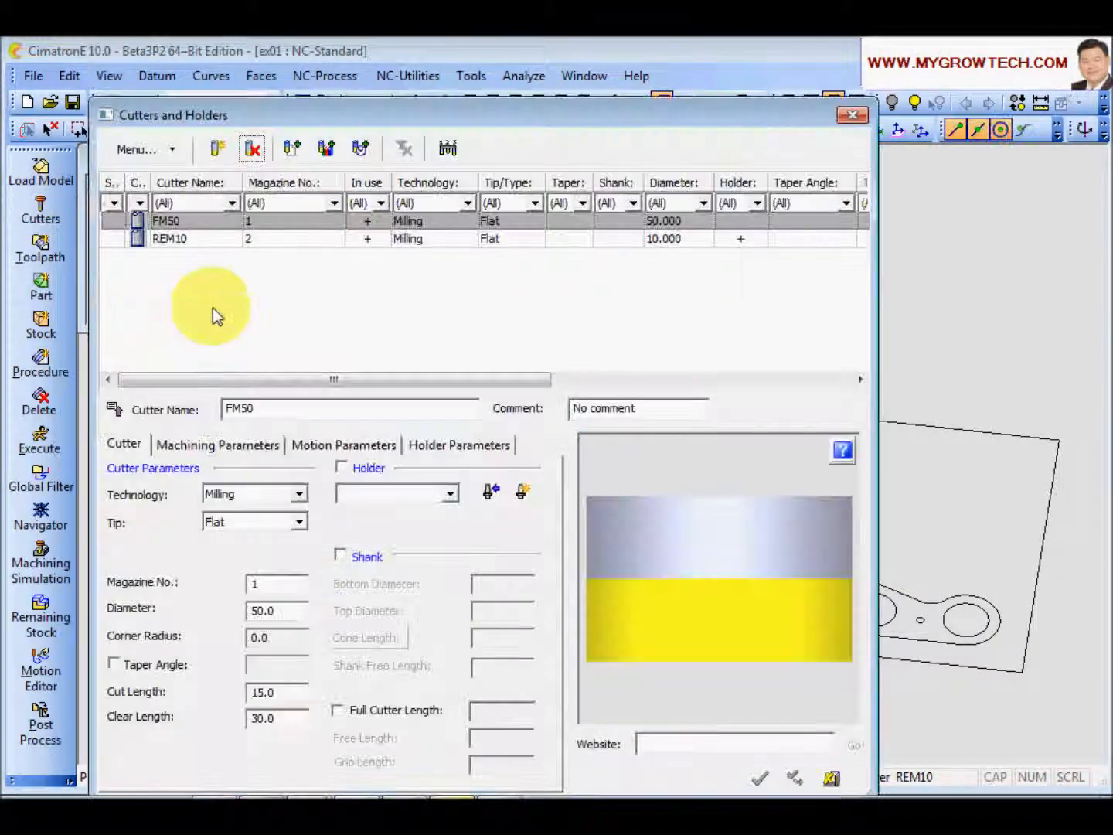
pyautogui.moveTo(298, 118); pyautogui.dragTo(300, 93)
pyautogui.click(170, 217)
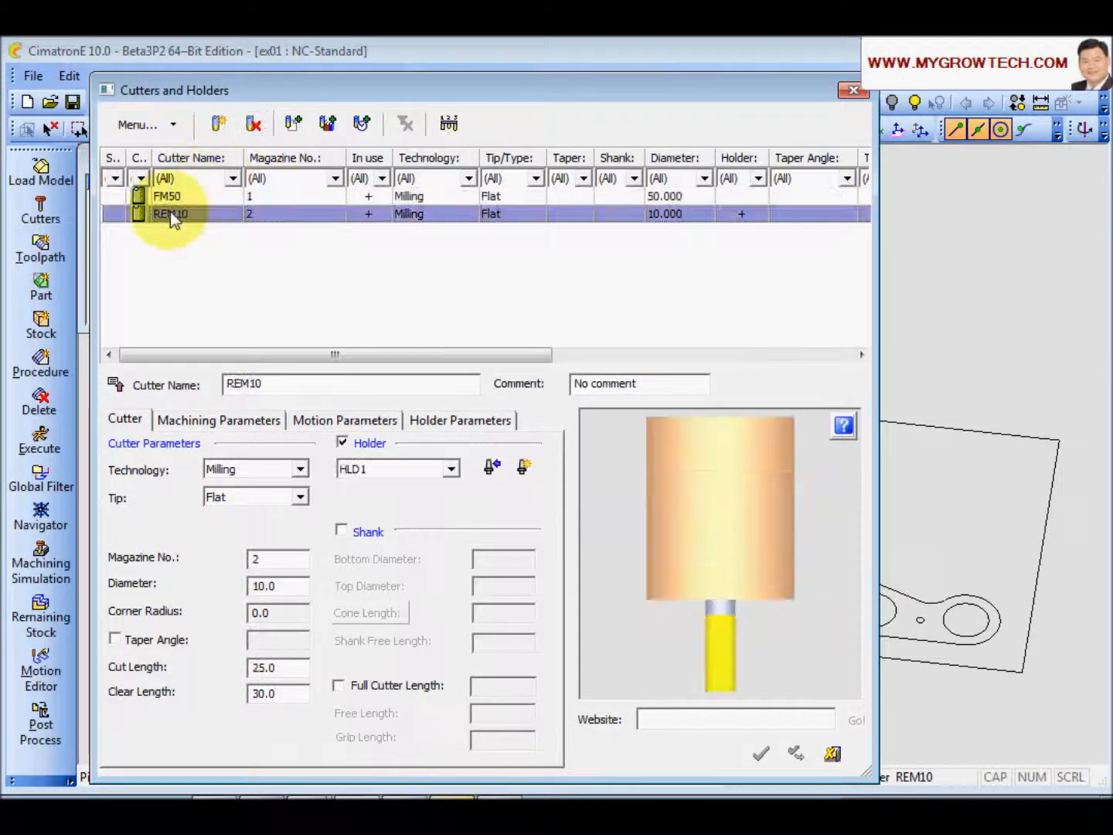
pyautogui.click(283, 385)
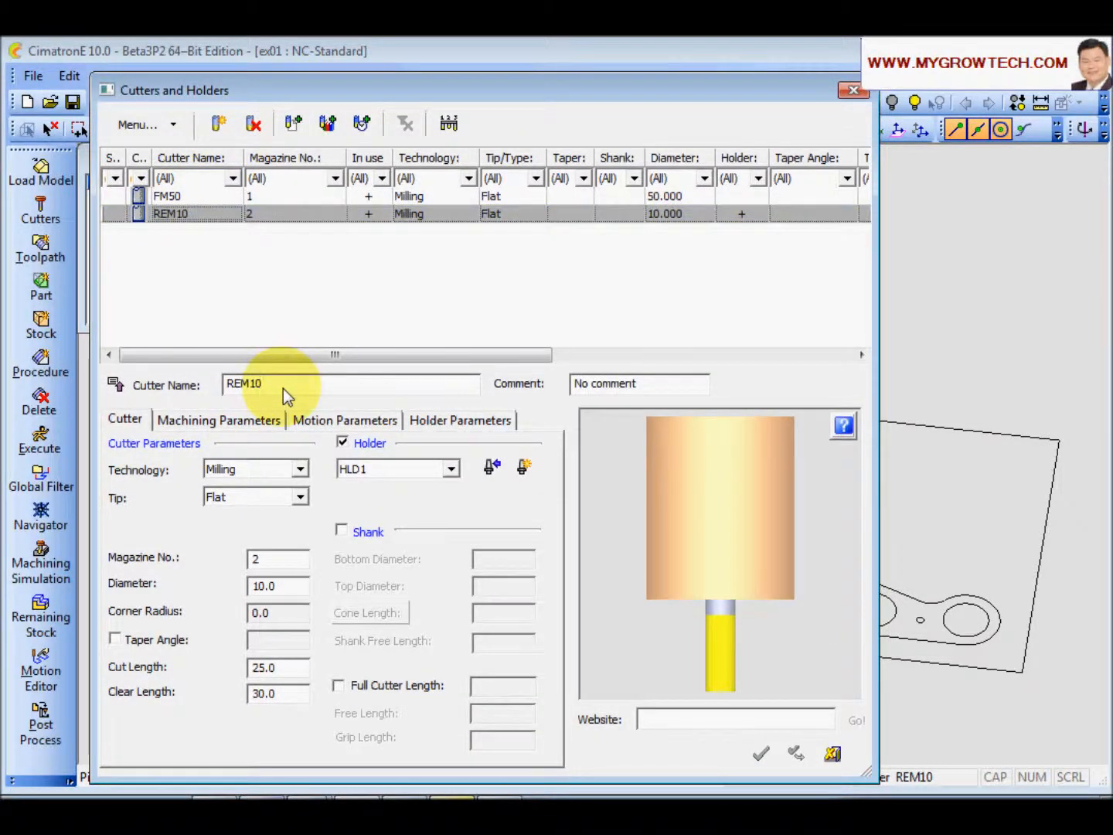
pyautogui.write('8')
pyautogui.click(296, 595)
pyautogui.moveTo(296, 595); pyautogui.dragTo(173, 591)
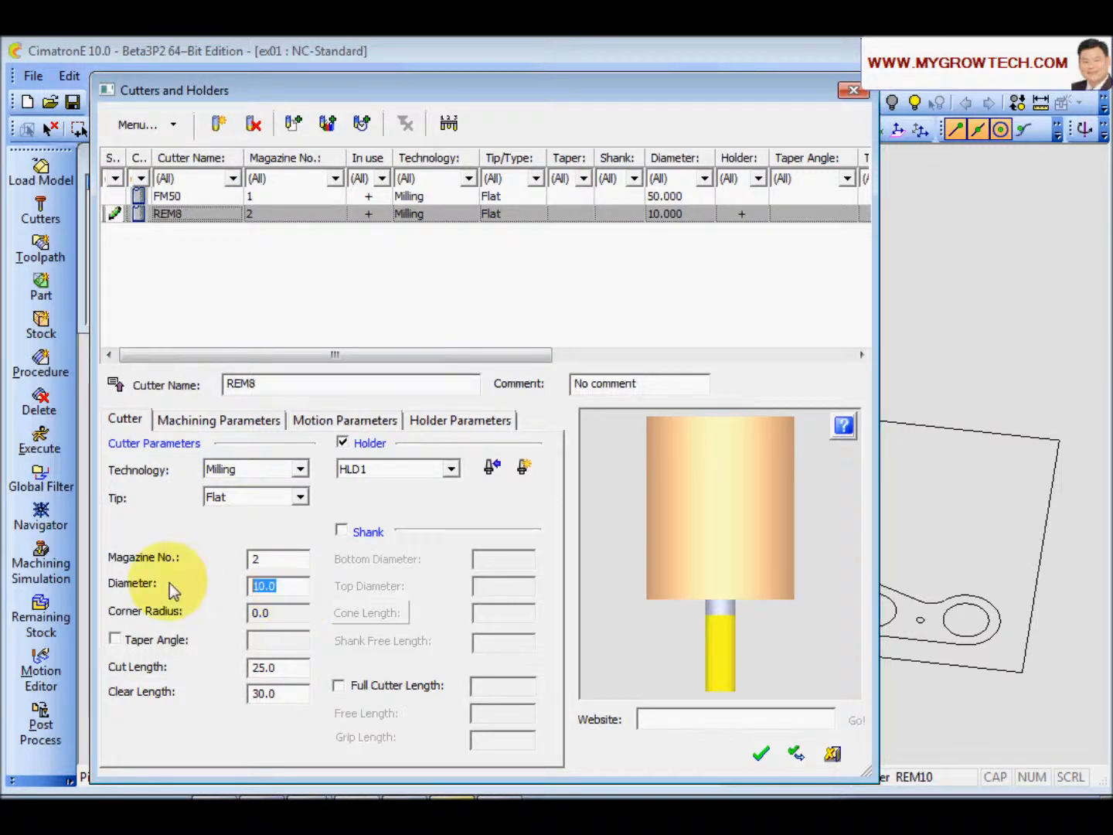
pyautogui.write('8')
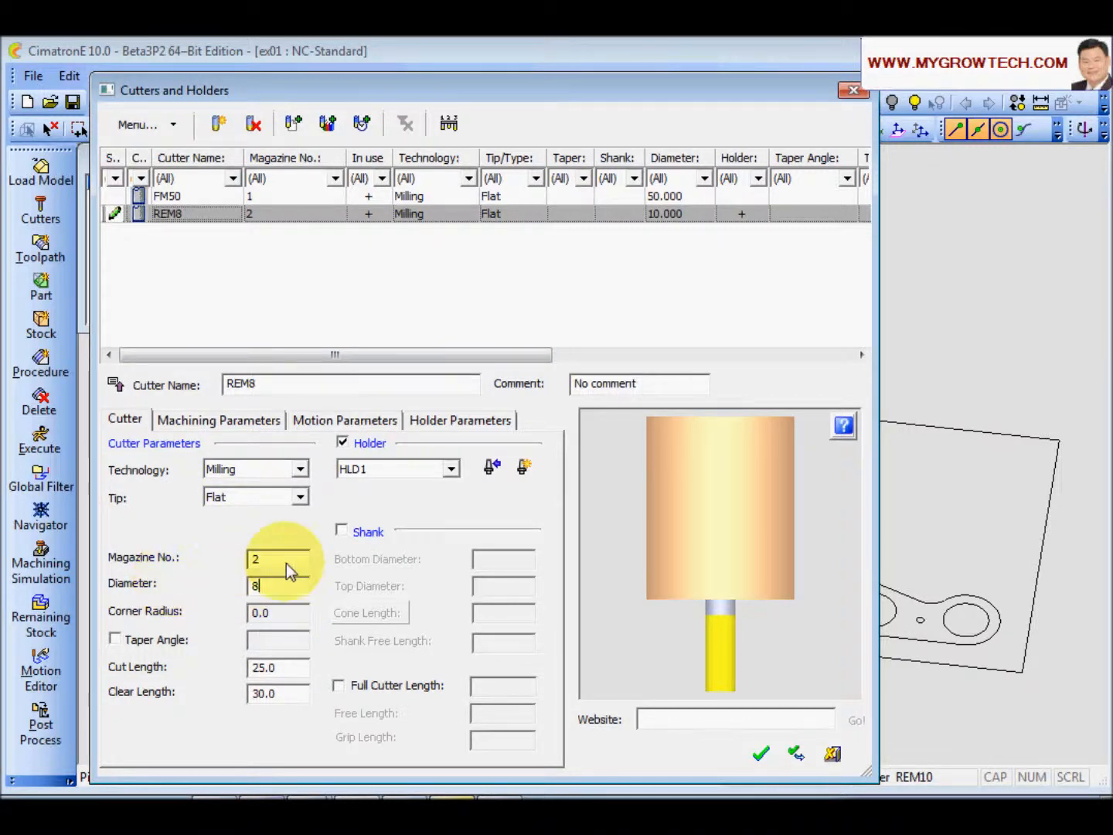
pyautogui.click(278, 558)
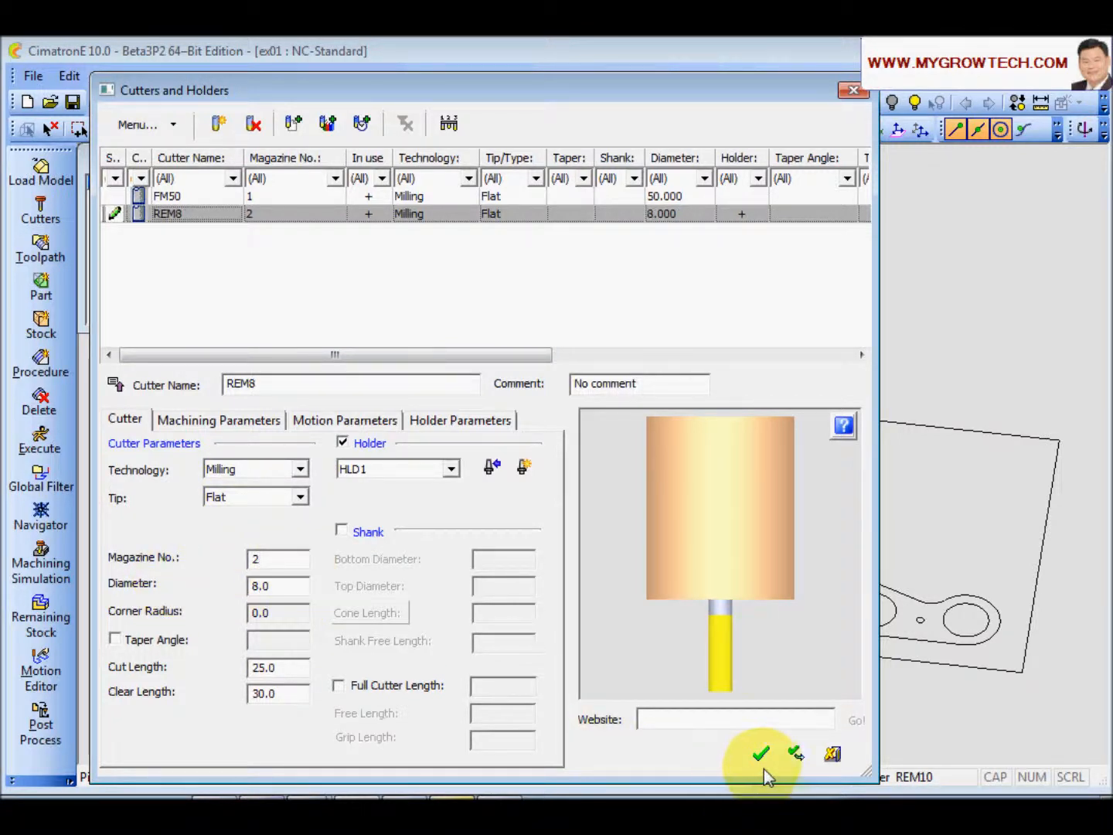
pyautogui.click(762, 754)
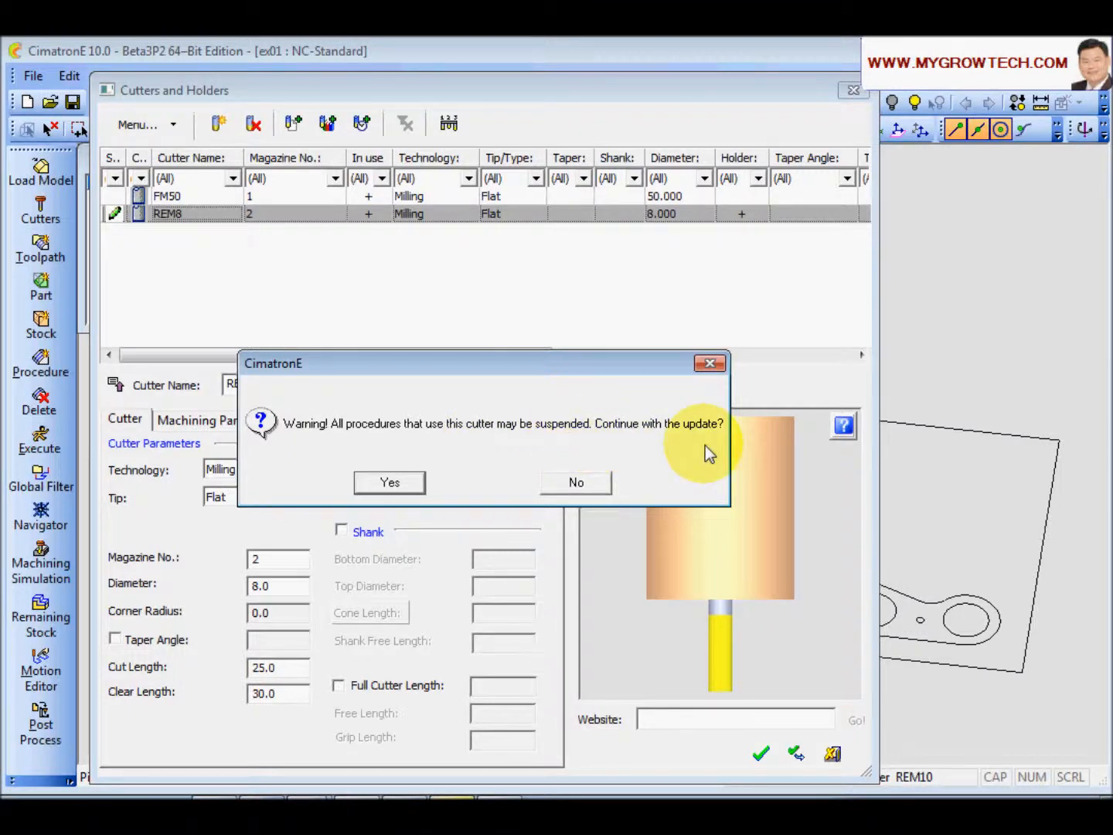
pyautogui.click(395, 487)
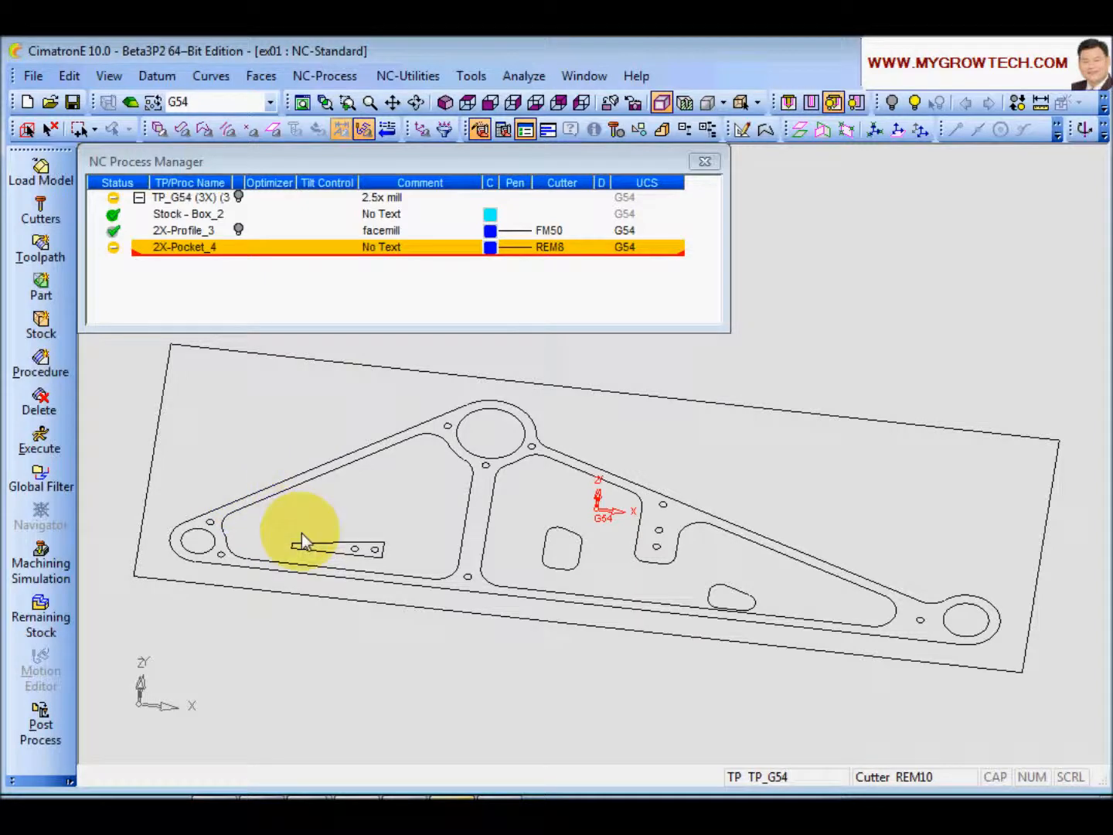
# Reopen the 2X-Pocket_4 procedure's motion parameters and check the Side Step value for the REM8 cutter.
pyautogui.moveTo(437, 521); pyautogui.dragTo(373, 462, button='middle')
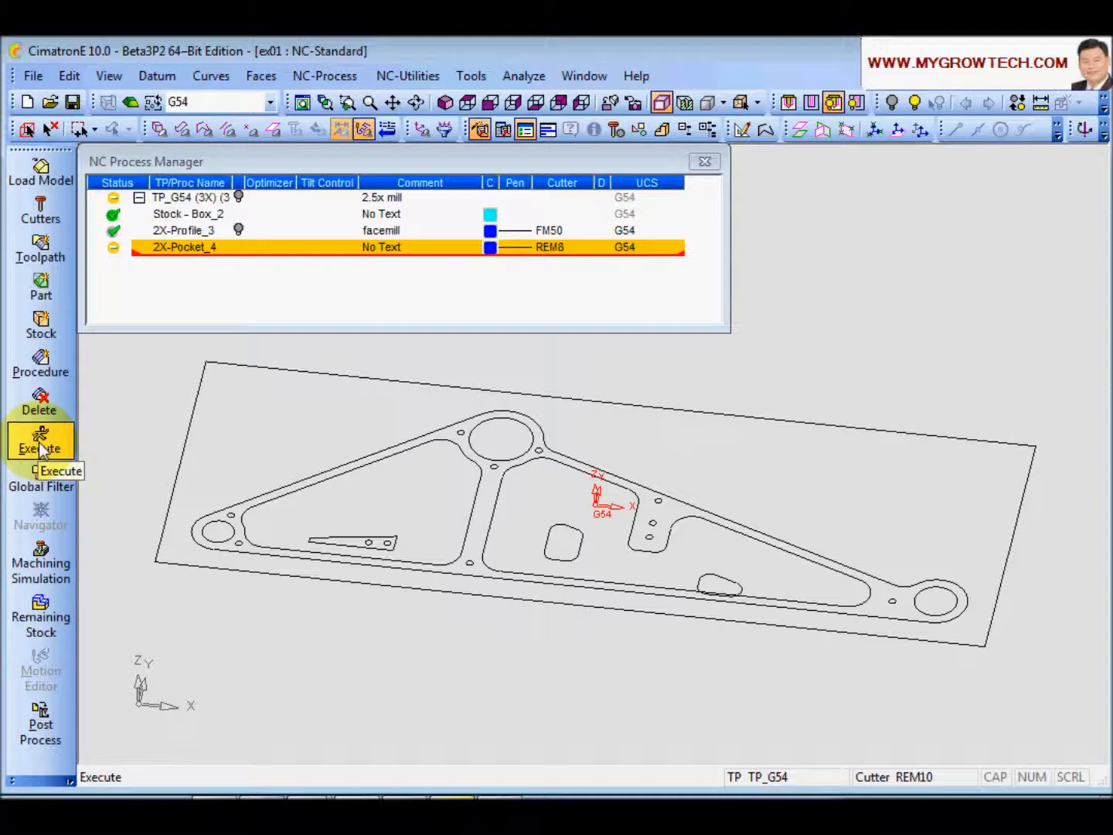
pyautogui.doubleClick(172, 249)
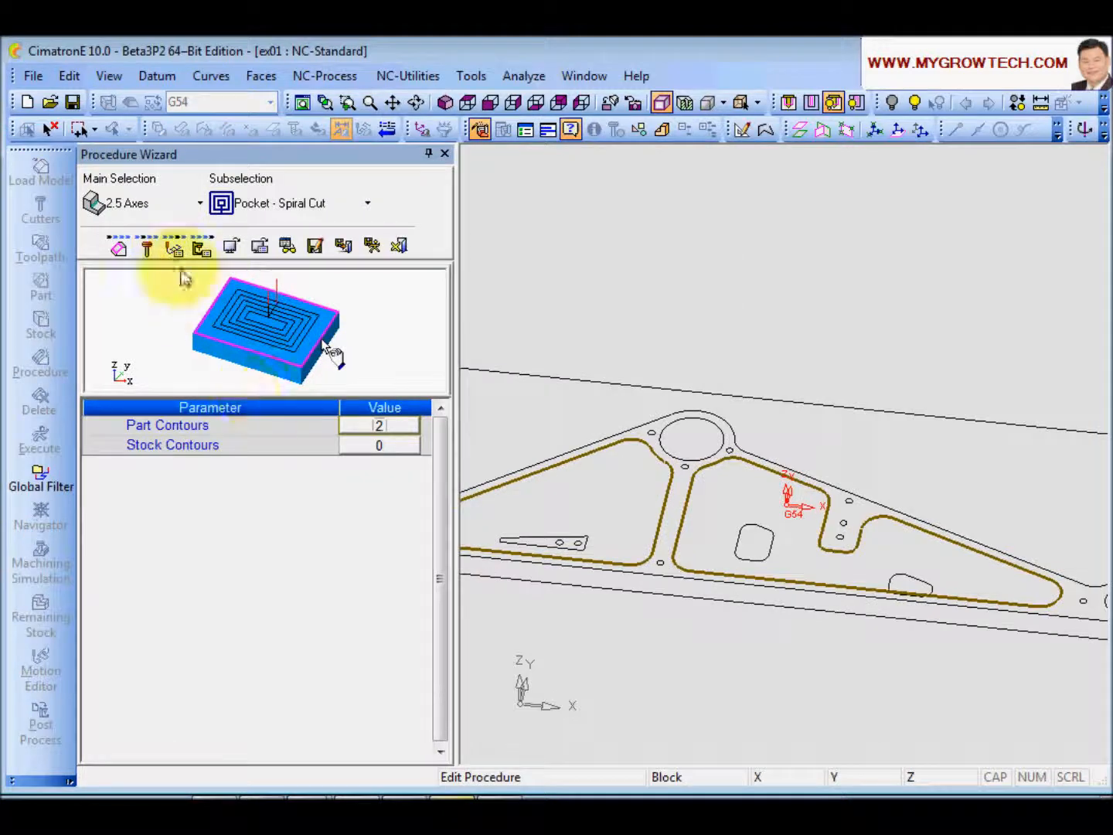
pyautogui.click(177, 249)
pyautogui.moveTo(439, 504); pyautogui.dragTo(436, 534)
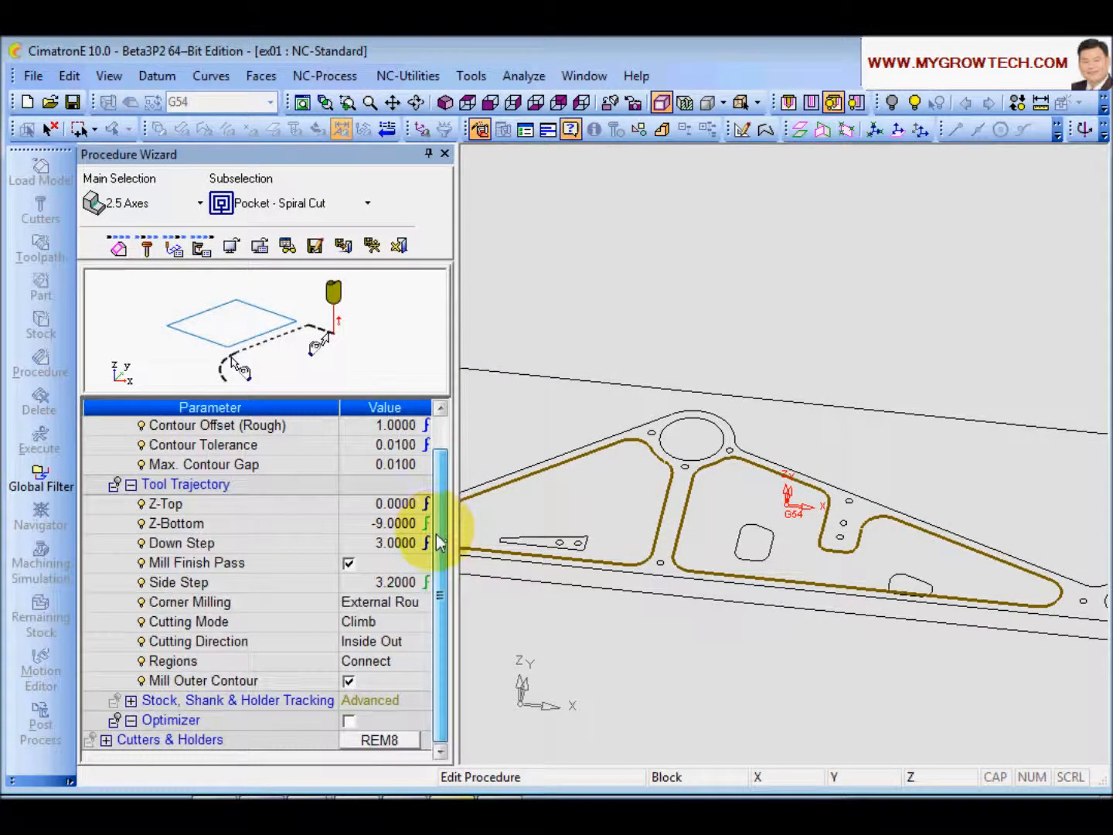
pyautogui.click(226, 579)
pyautogui.click(363, 585)
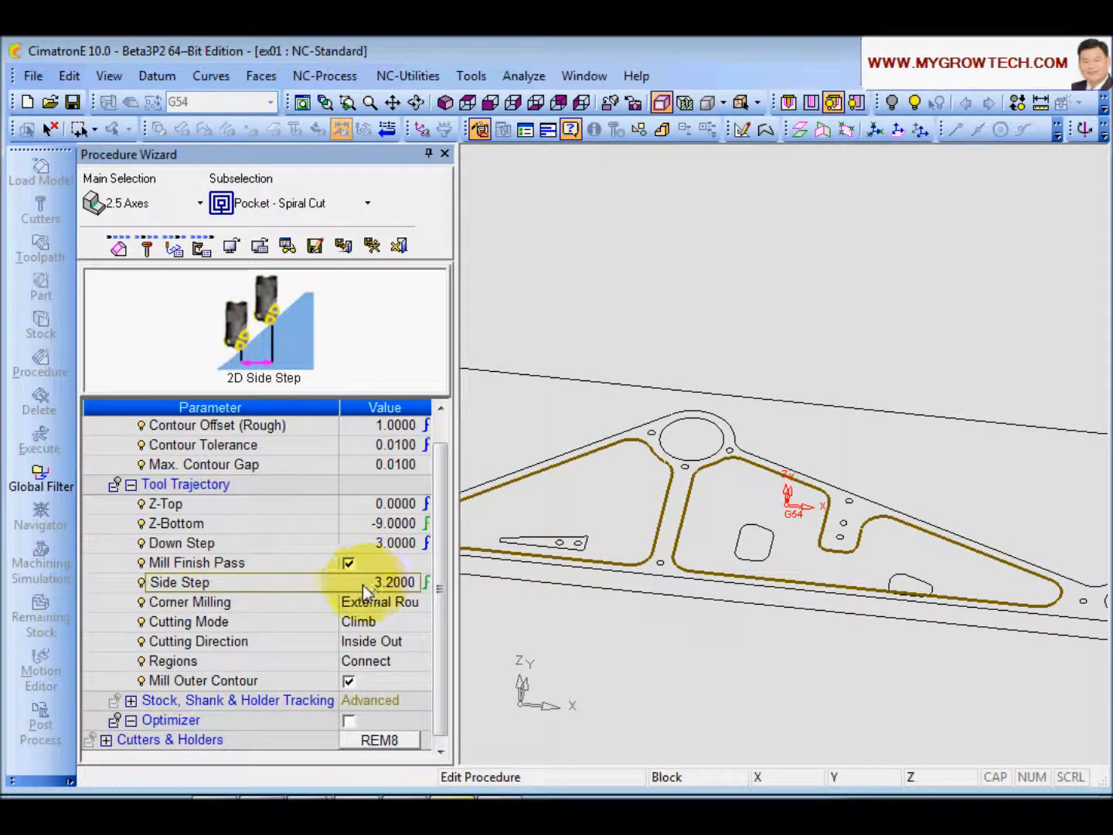
# Check the formula behind the pocket procedure's Side Step value.
pyautogui.click(308, 585)
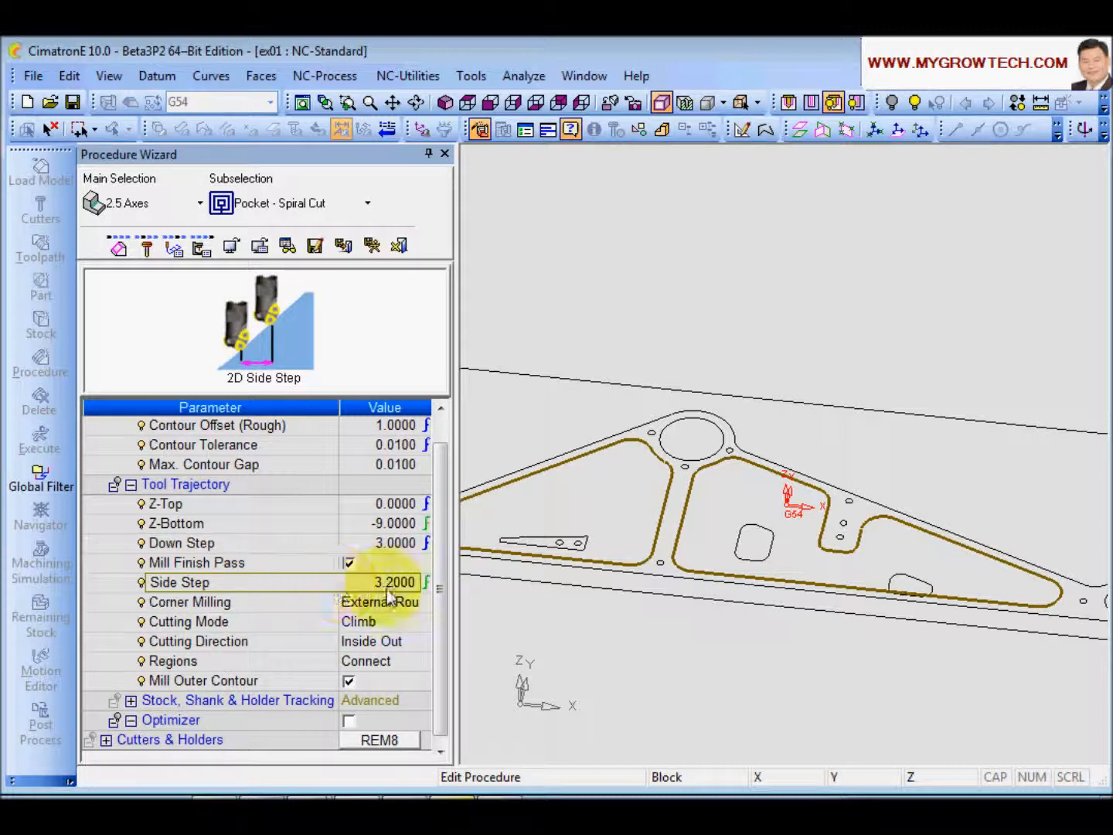
pyautogui.moveTo(392, 595)
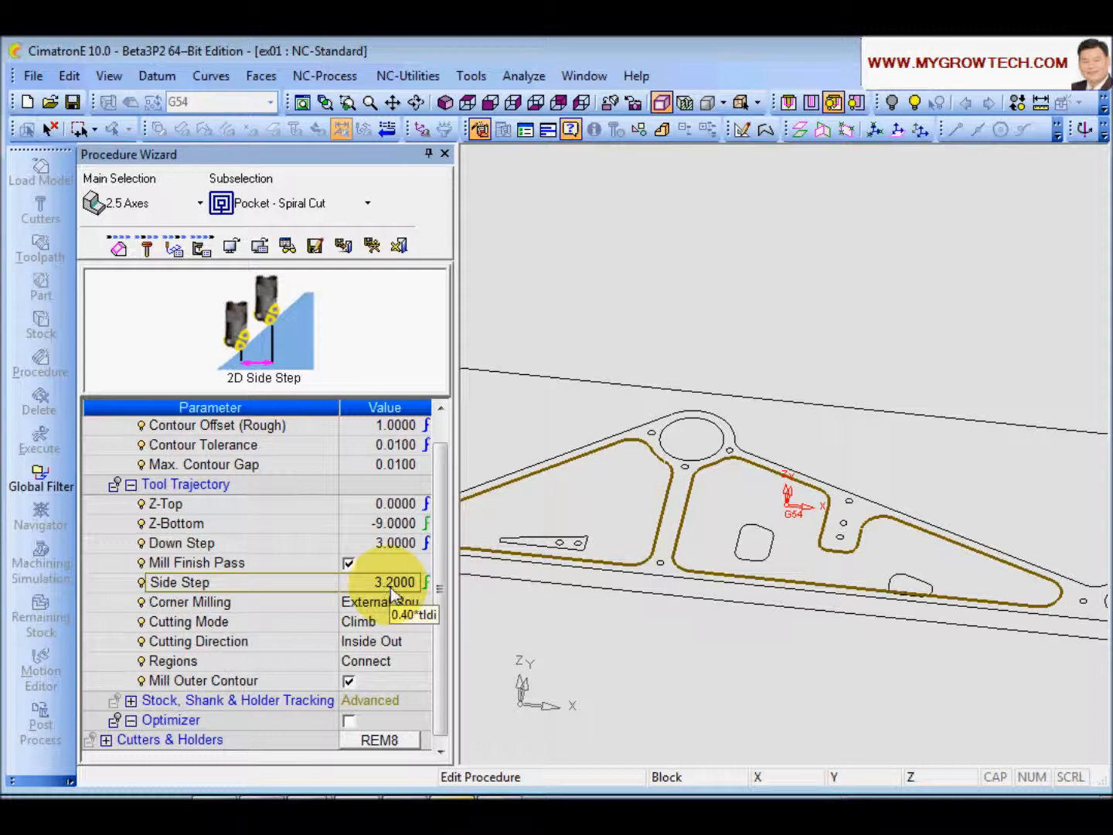
pyautogui.click(311, 588)
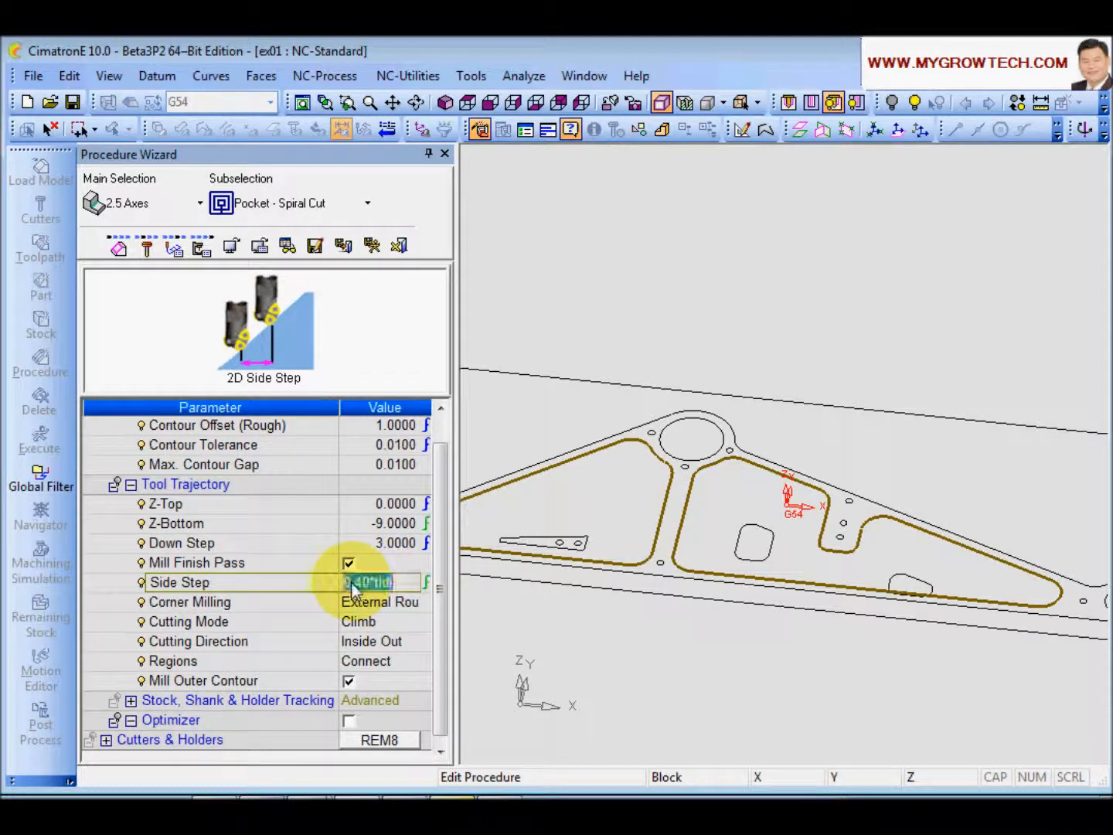
pyautogui.click(308, 587)
# Set the pocket procedure's Down Step to 3.
pyautogui.click(309, 540)
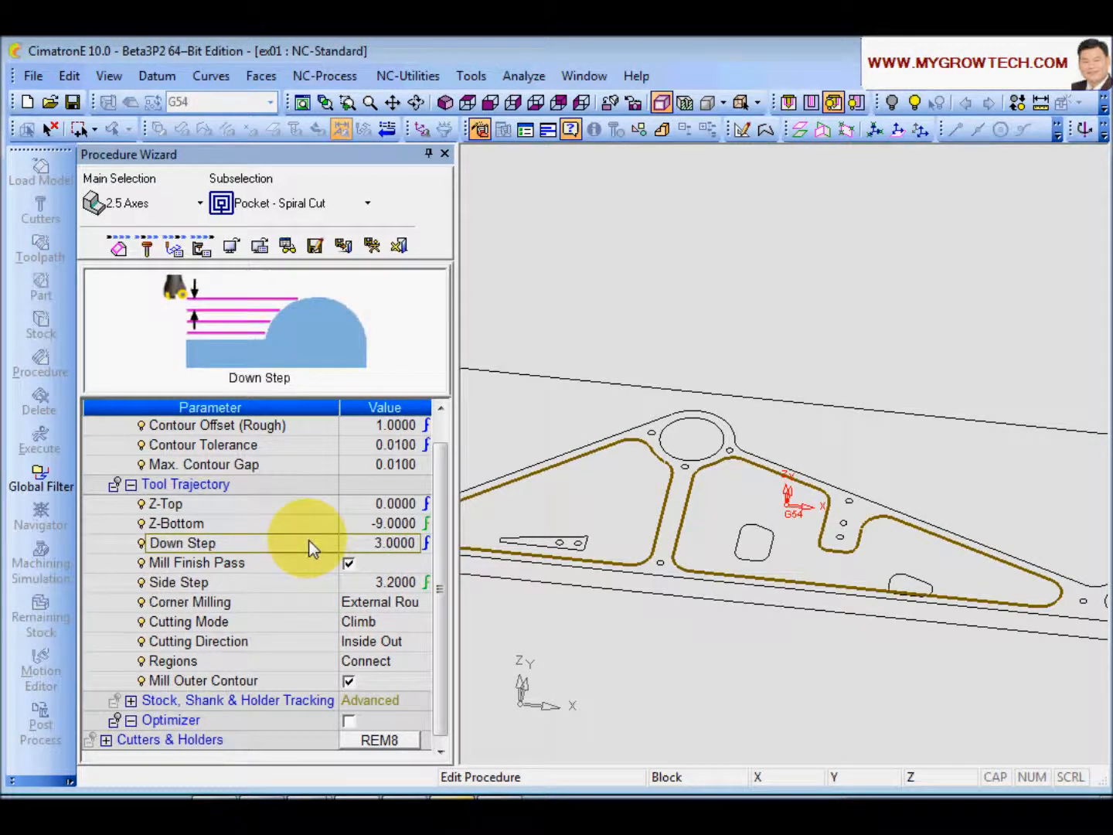
pyautogui.click(344, 543)
pyautogui.write('3')
pyautogui.click(323, 541)
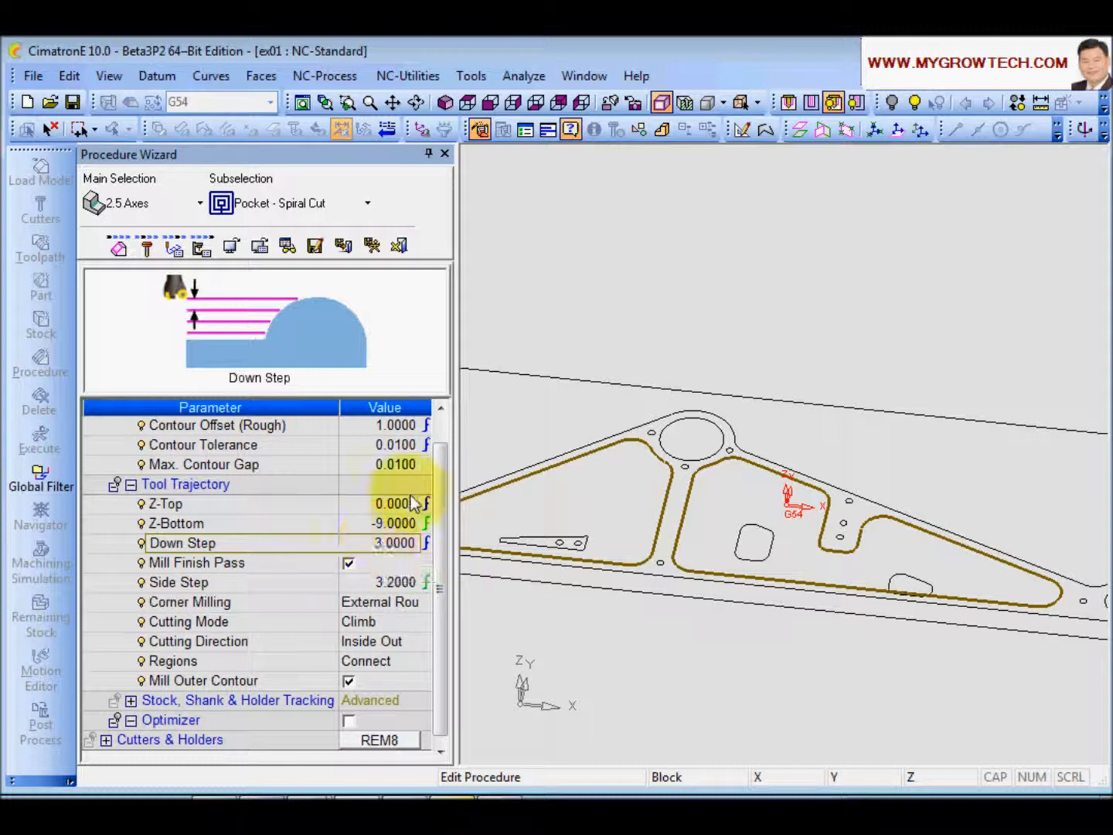
# Disable Mill Finish Pass and set the rough Contour Offset to 0 in the motion parameters.
pyautogui.click(340, 584)
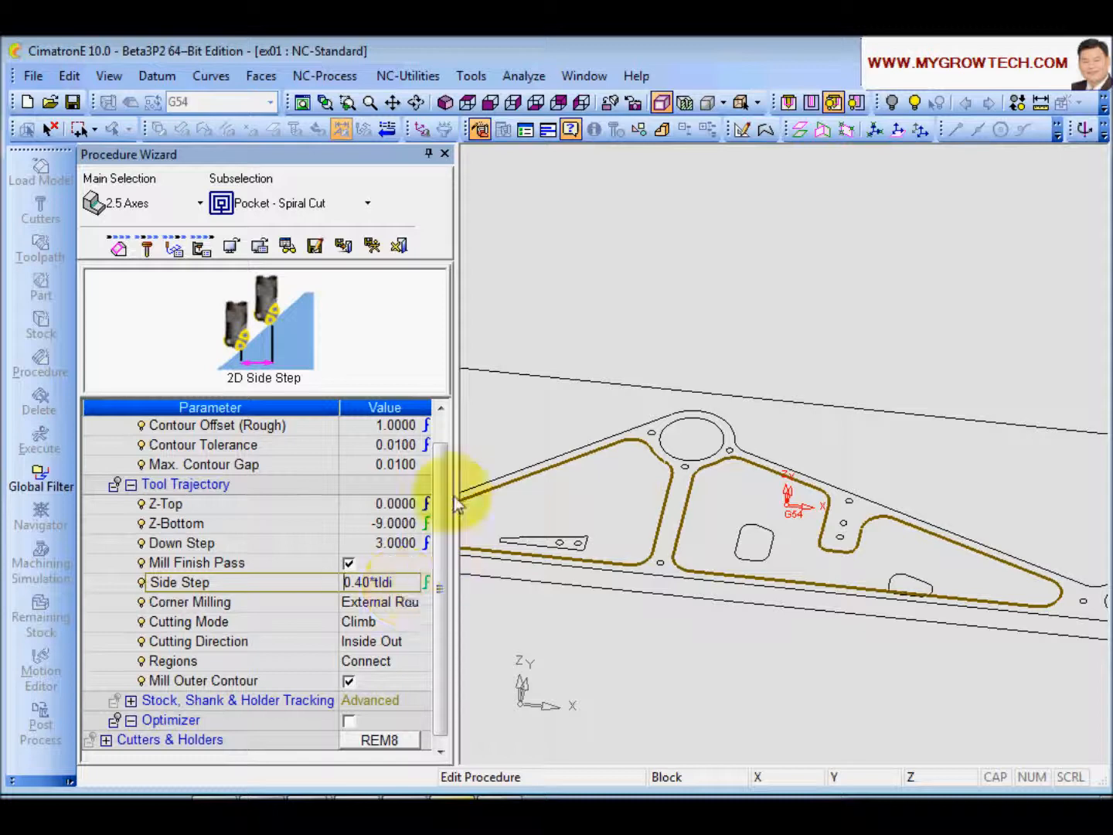
pyautogui.scroll(3, 442, 470)
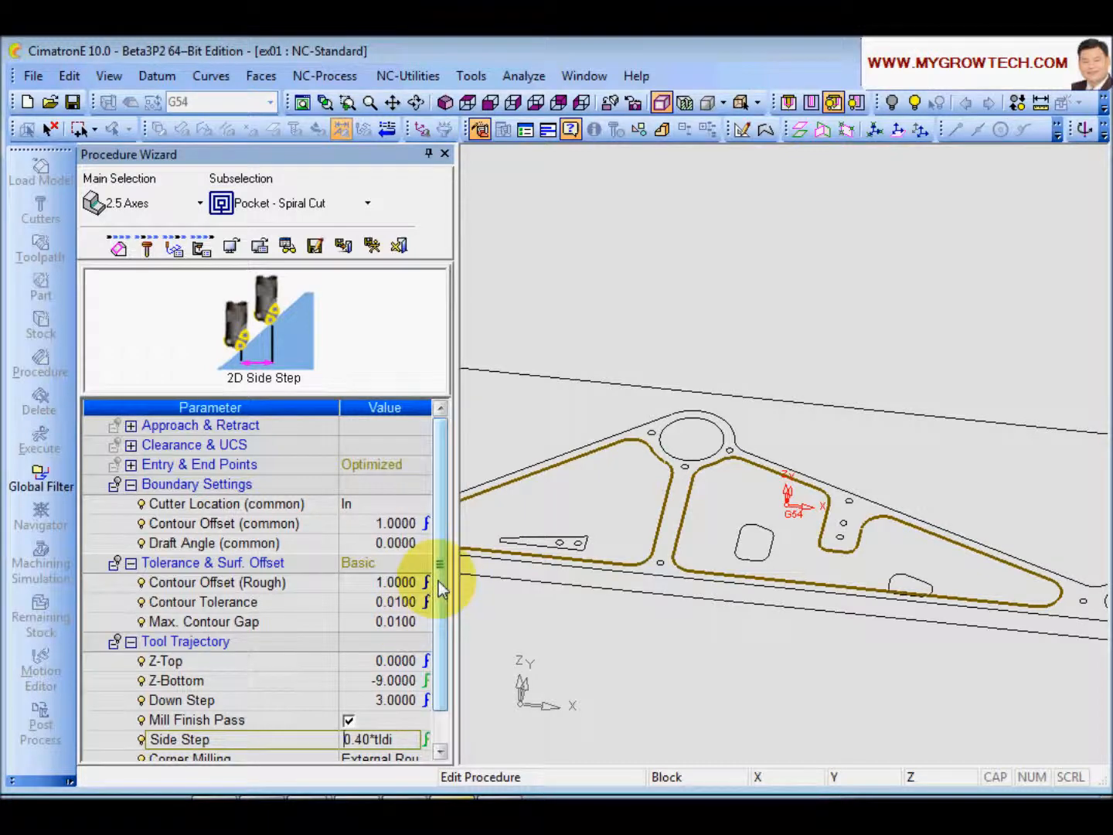
pyautogui.scroll(-2, 433, 588)
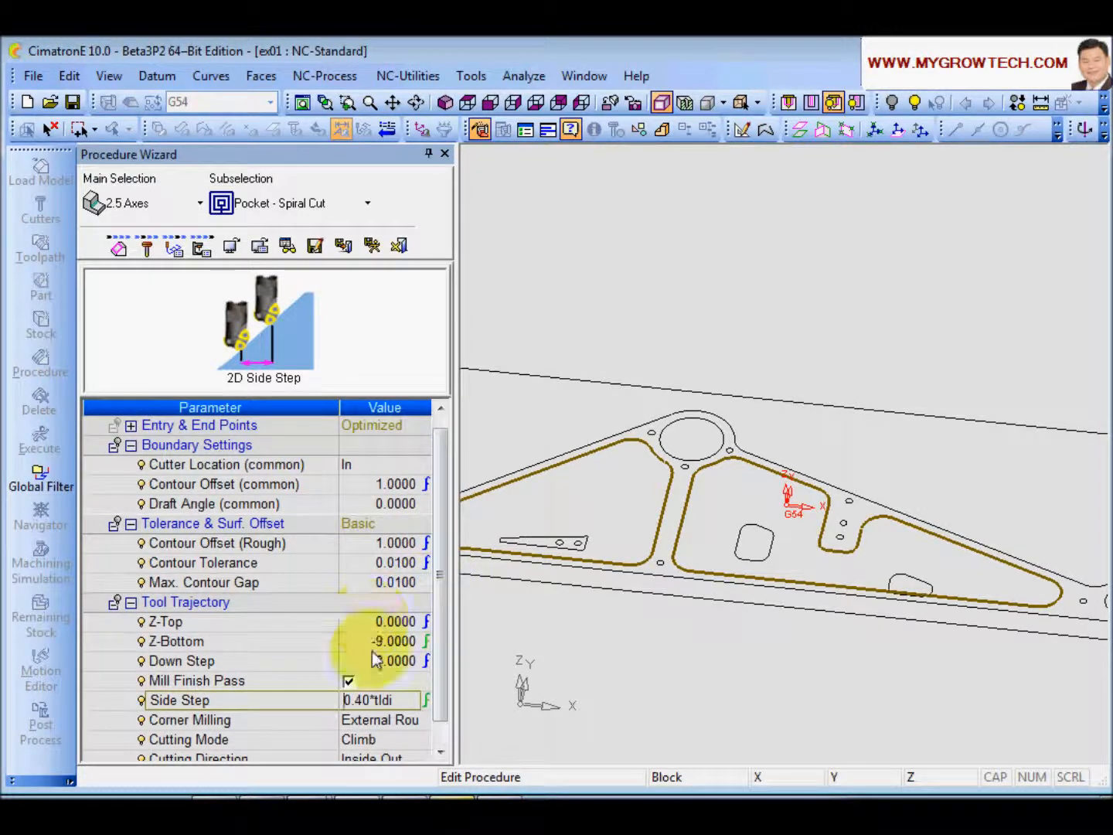
pyautogui.scroll(-2, 440, 669)
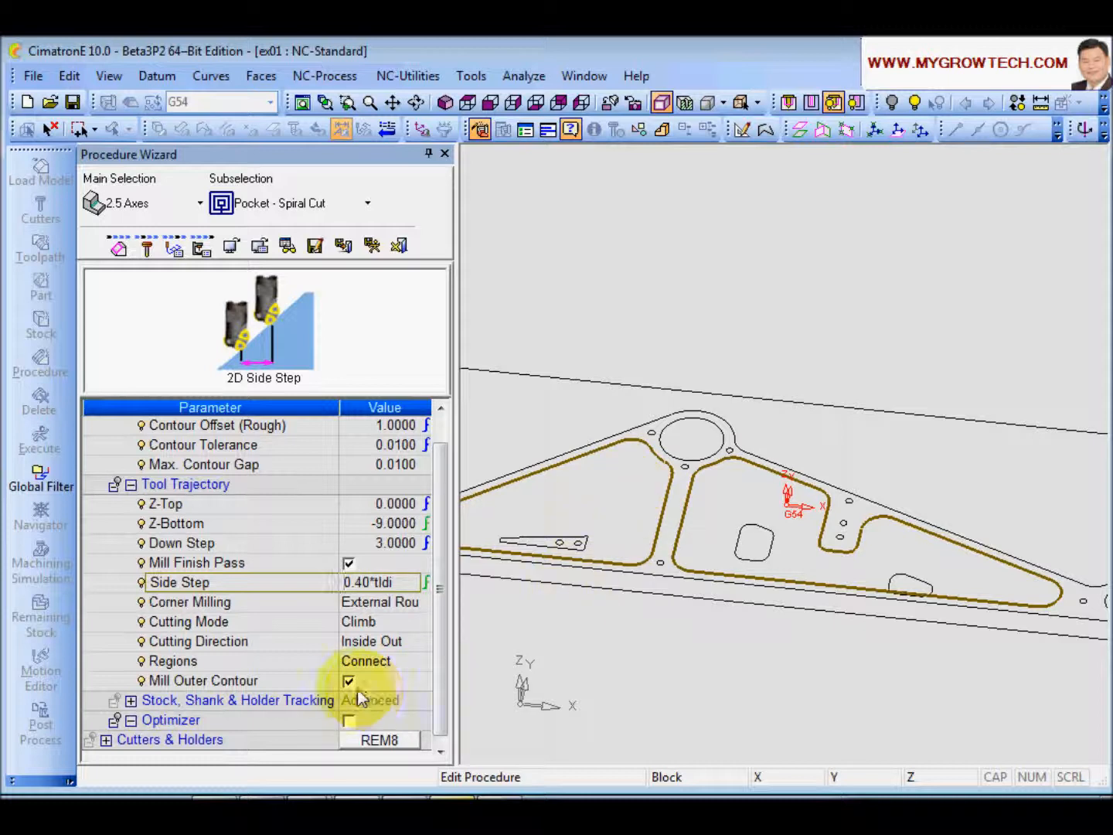
pyautogui.click(347, 565)
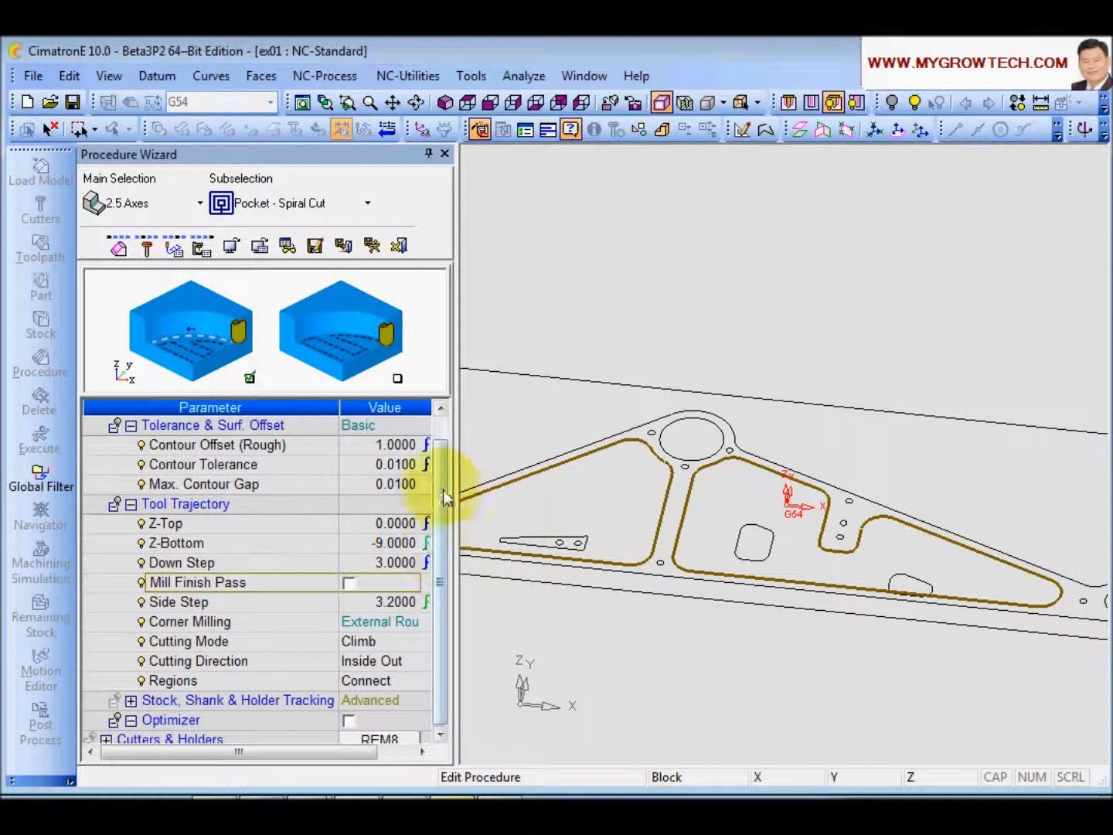
pyautogui.click(364, 446)
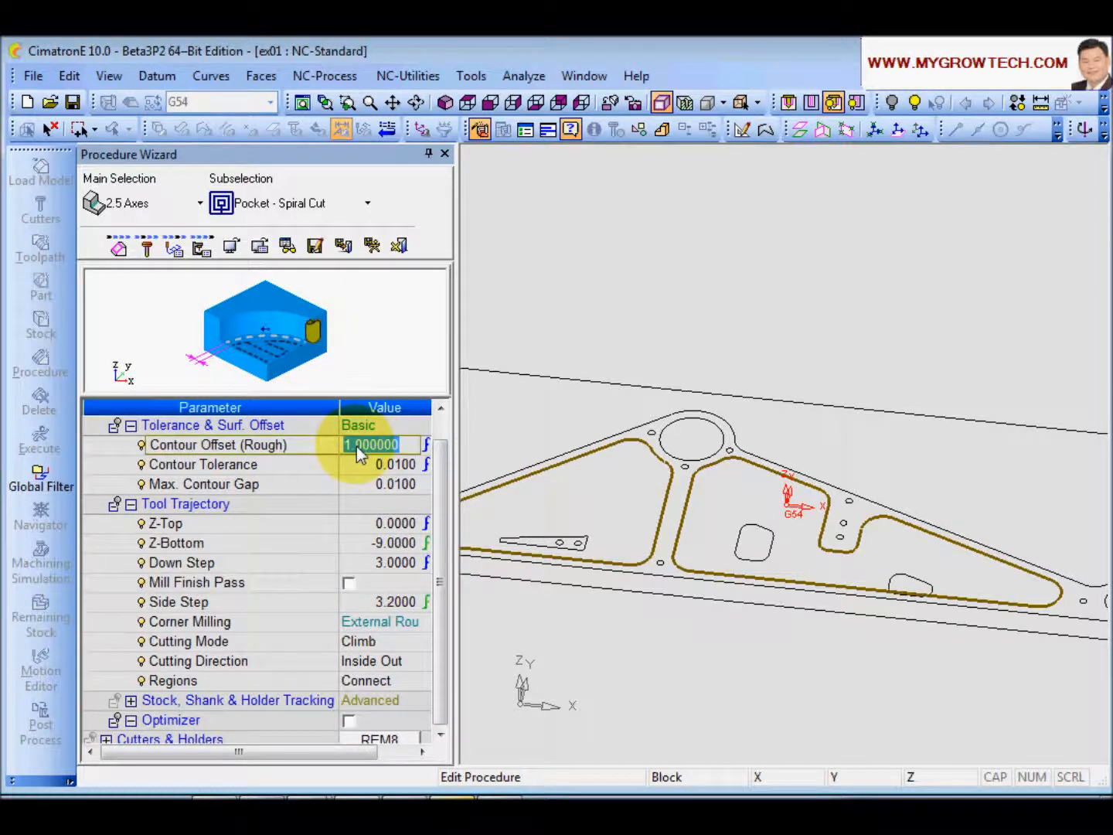
pyautogui.press('Return')
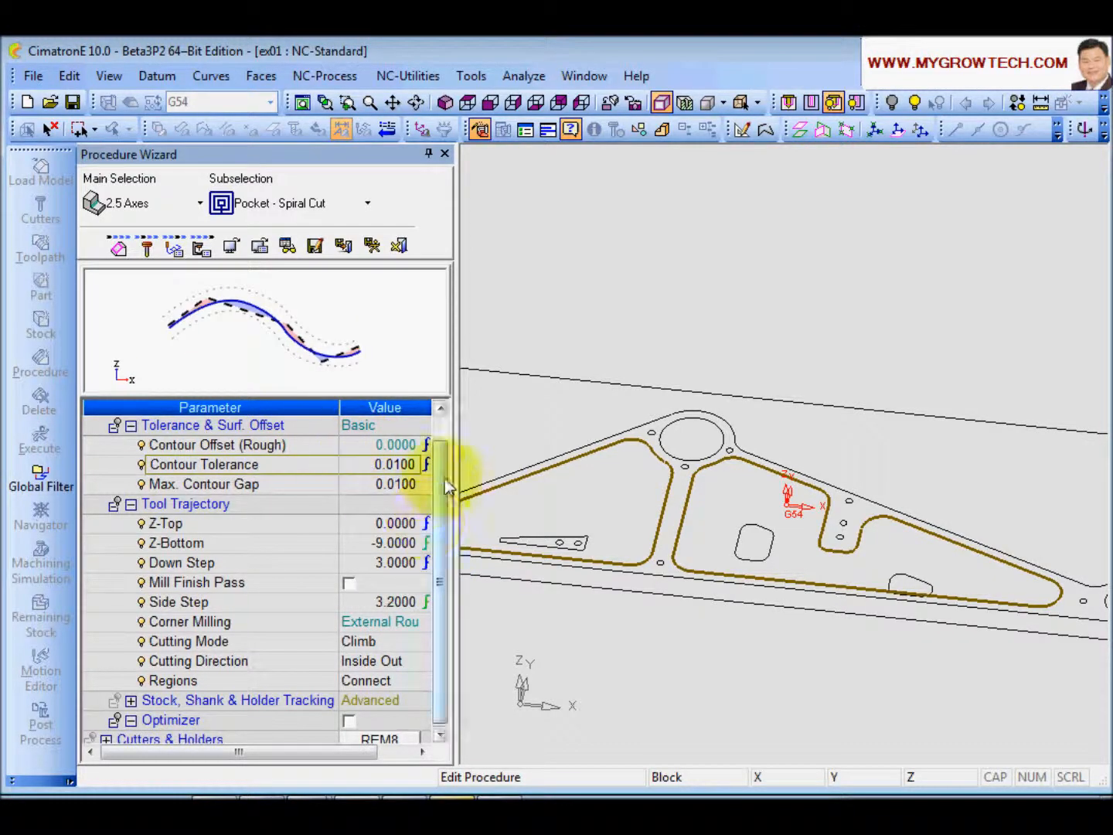
# Set the common Contour Offset in the Boundary Settings to 0.5.
pyautogui.moveTo(444, 478); pyautogui.dragTo(446, 460)
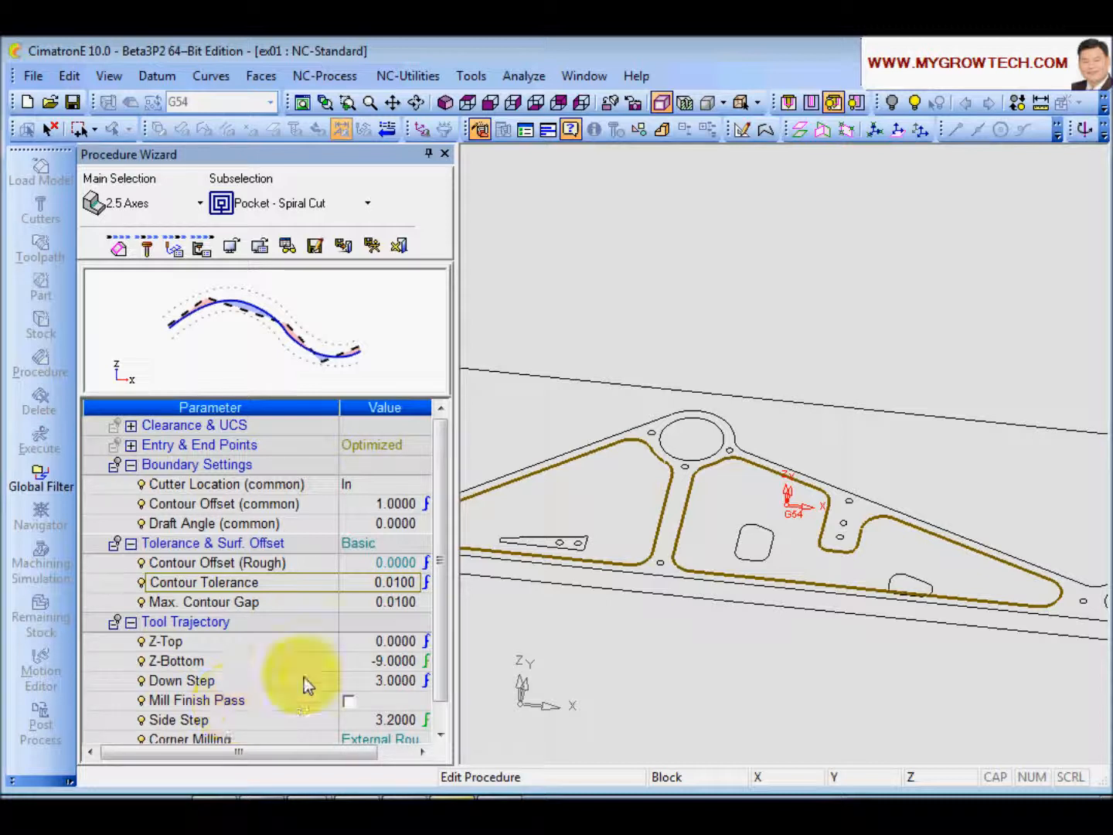
pyautogui.moveTo(380, 674)
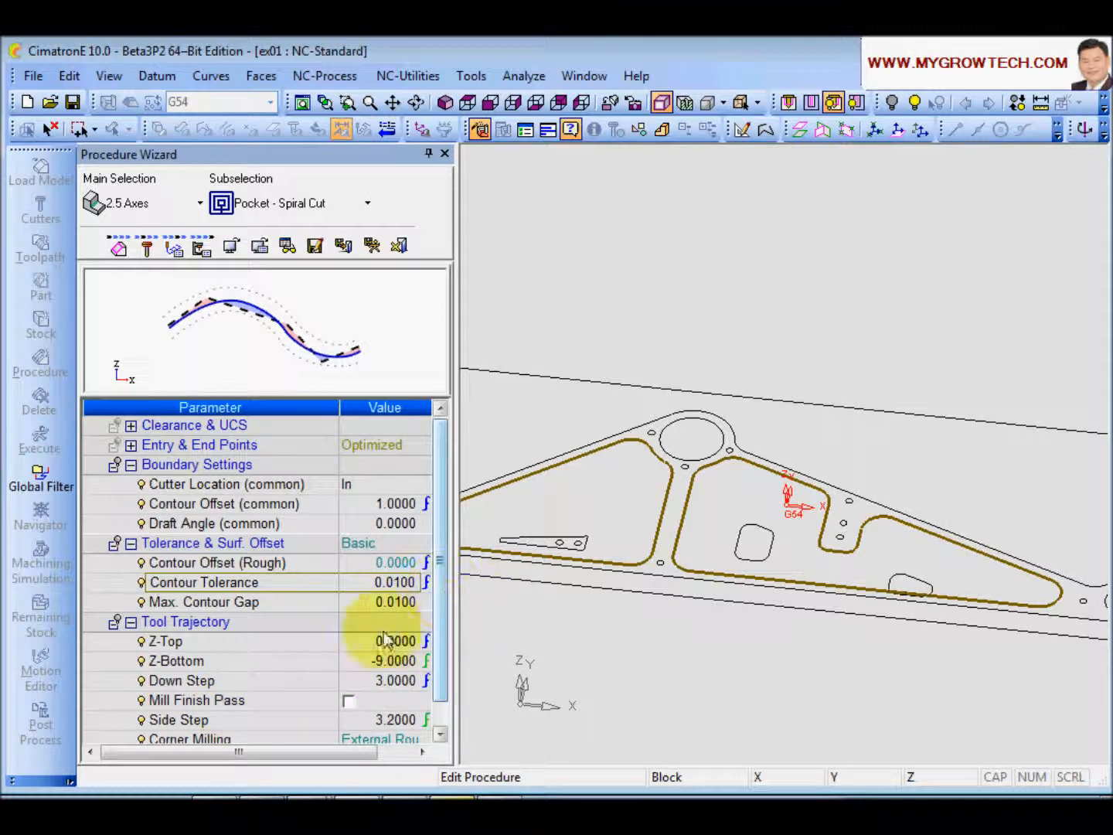
pyautogui.click(180, 509)
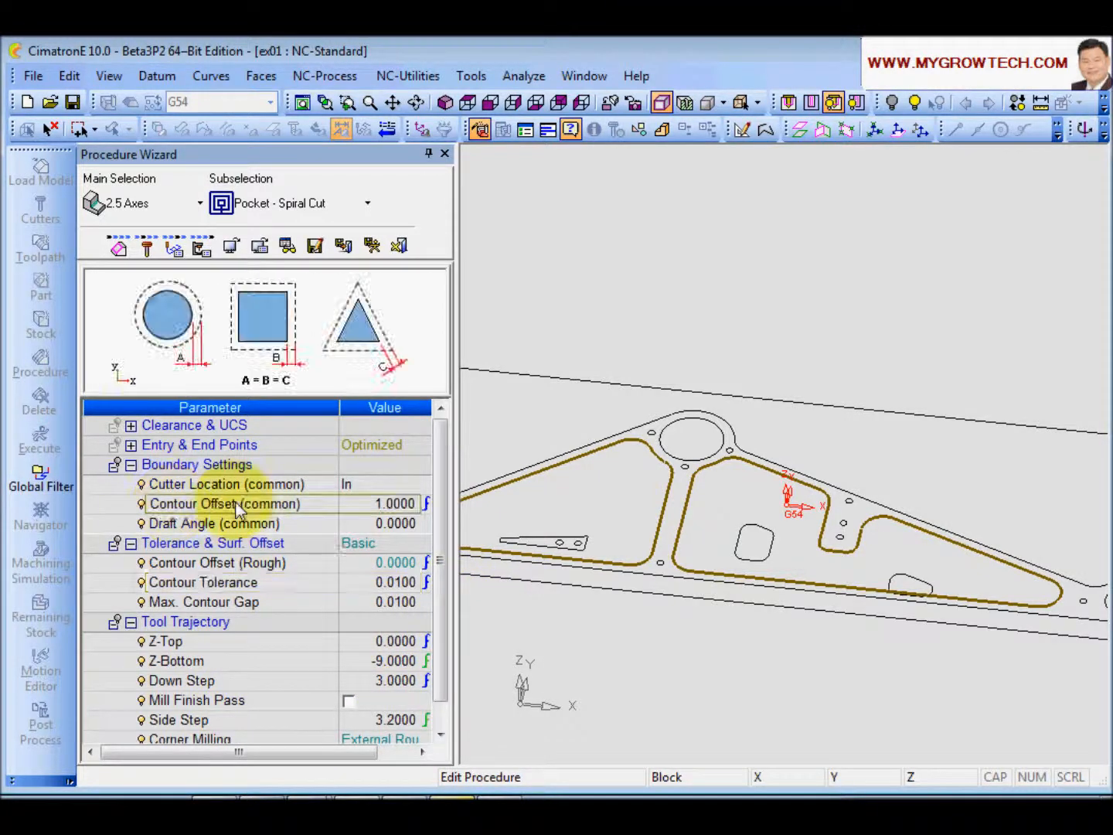
pyautogui.click(347, 505)
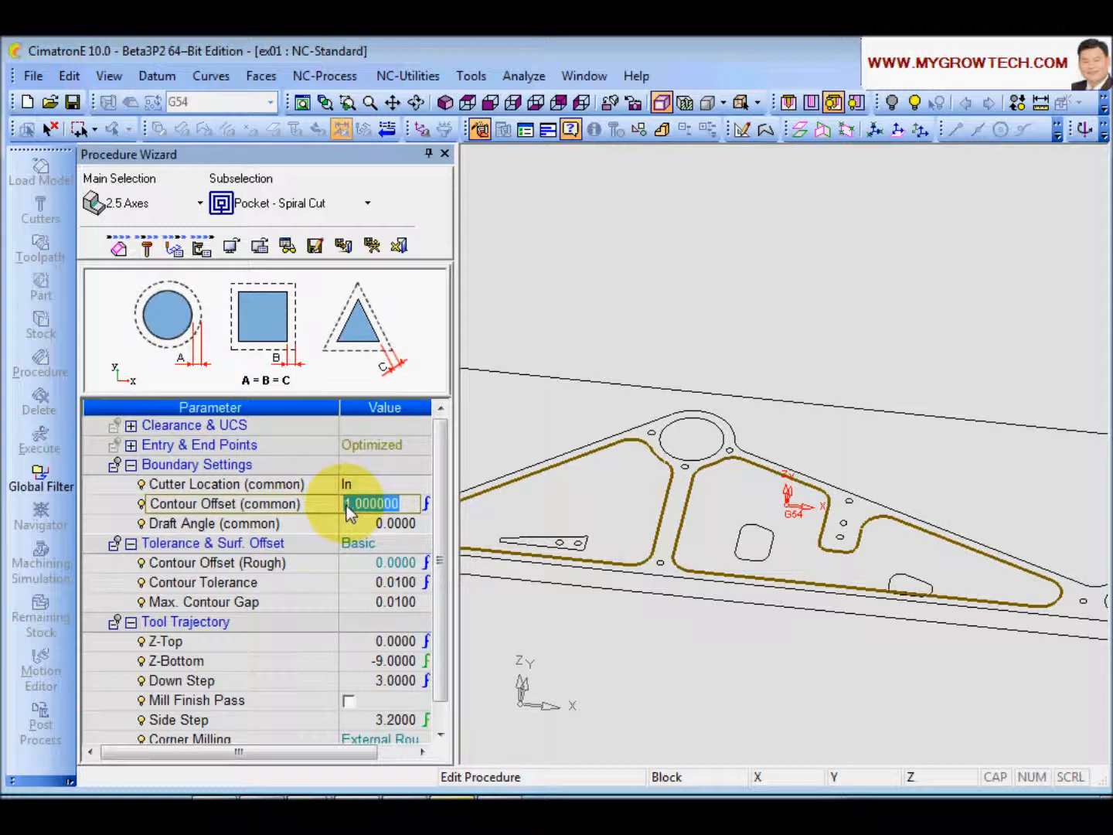
pyautogui.write('0.5')
pyautogui.press('Return')
pyautogui.click(272, 506)
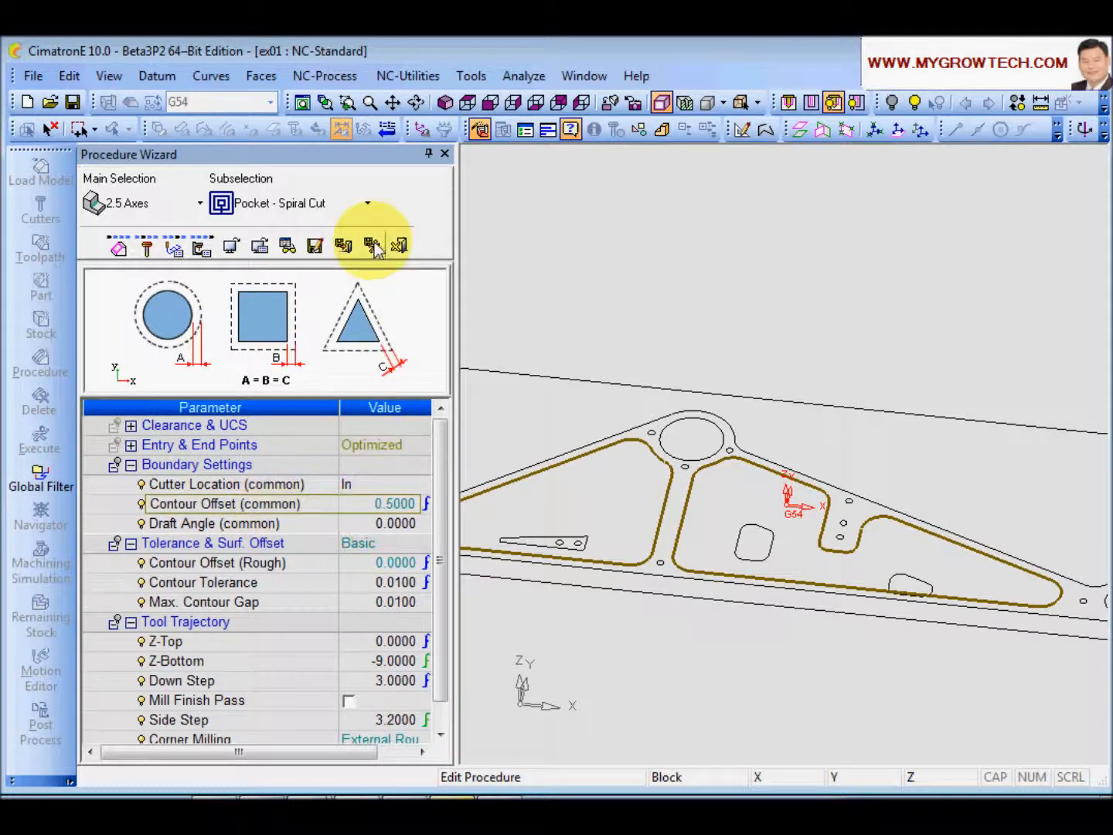
# Calculate the machine feed and spin from a Vc of 200 m/min and a feed per tooth of 0.1 mm, and accept the values.
pyautogui.click(201, 247)
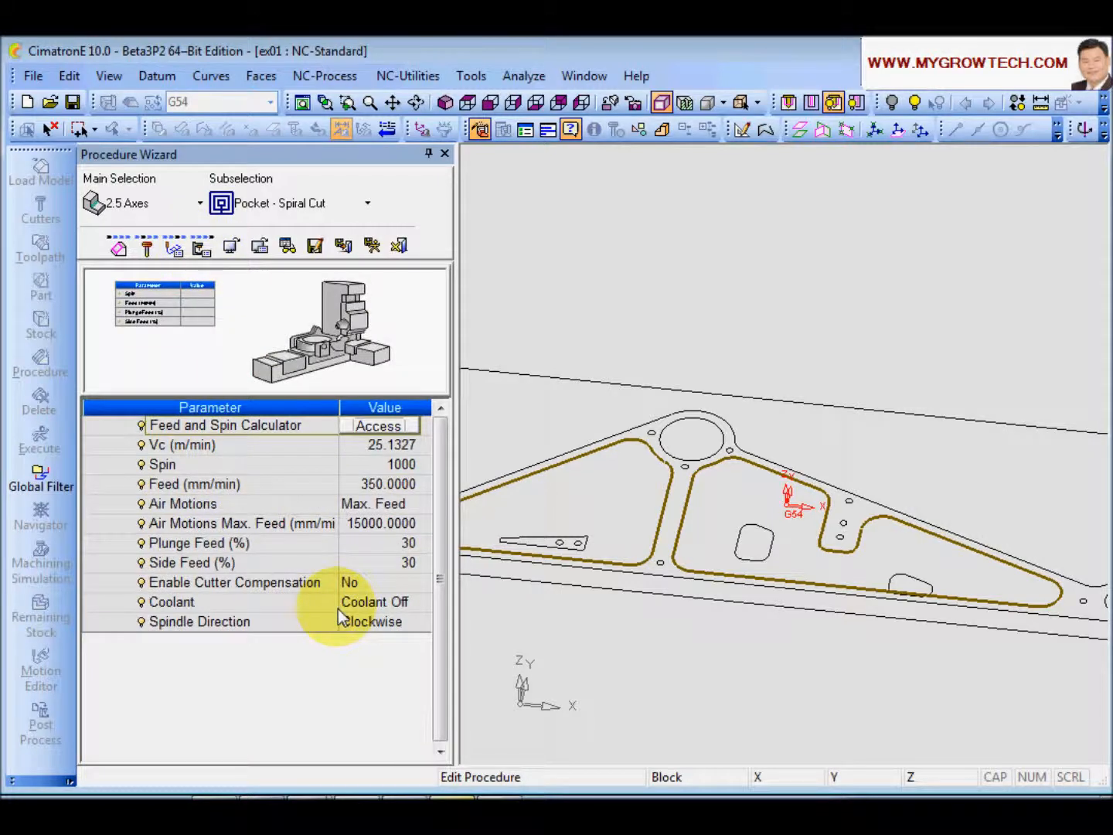
pyautogui.click(381, 426)
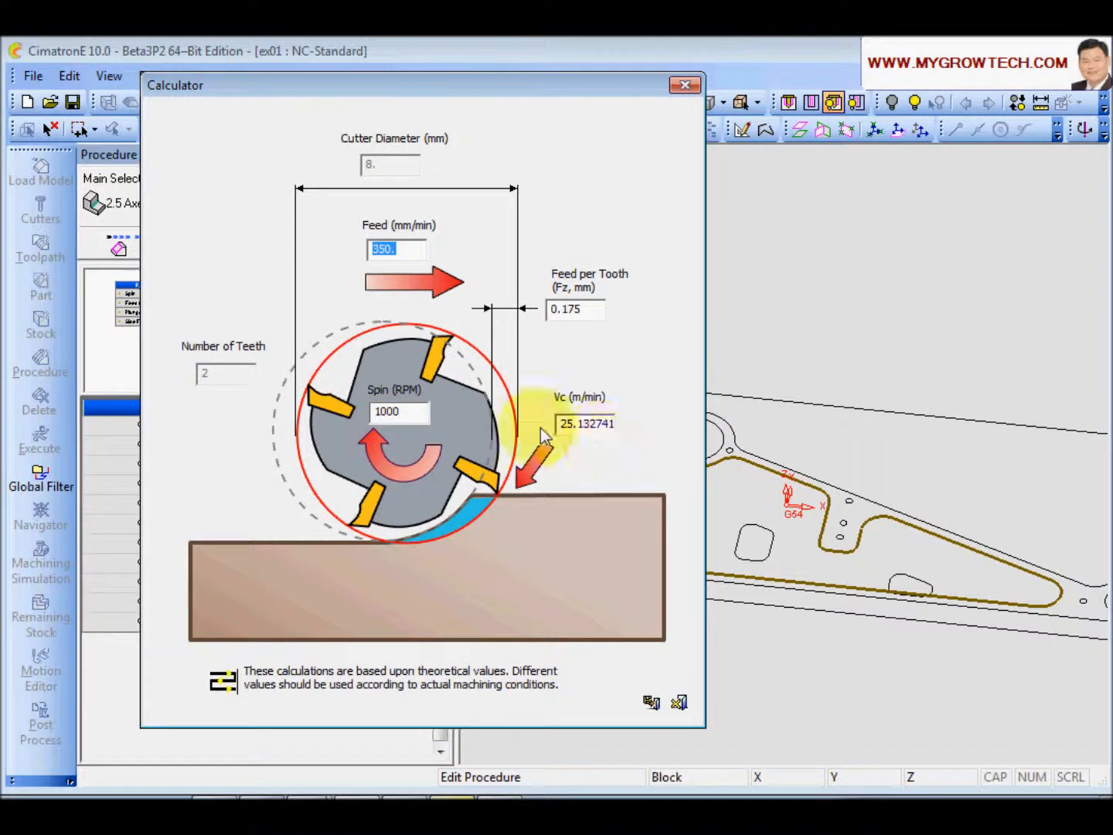
pyautogui.moveTo(558, 423); pyautogui.dragTo(648, 429)
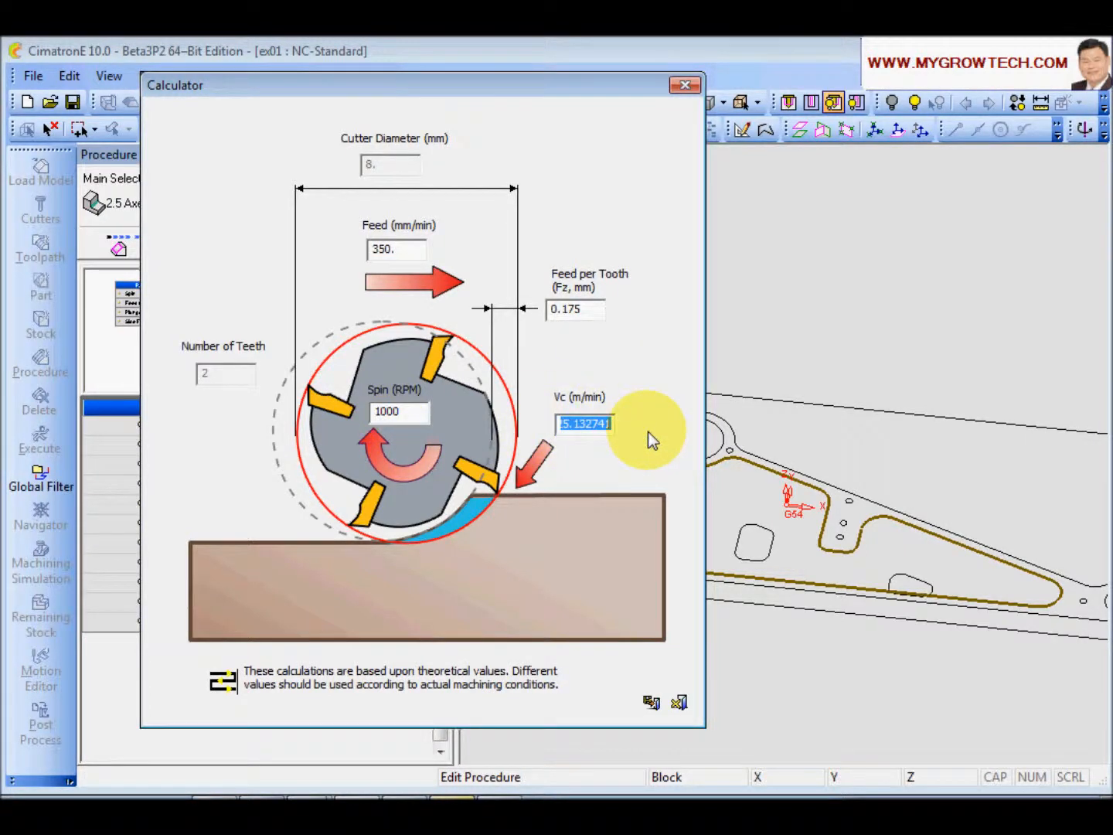
pyautogui.write('100')
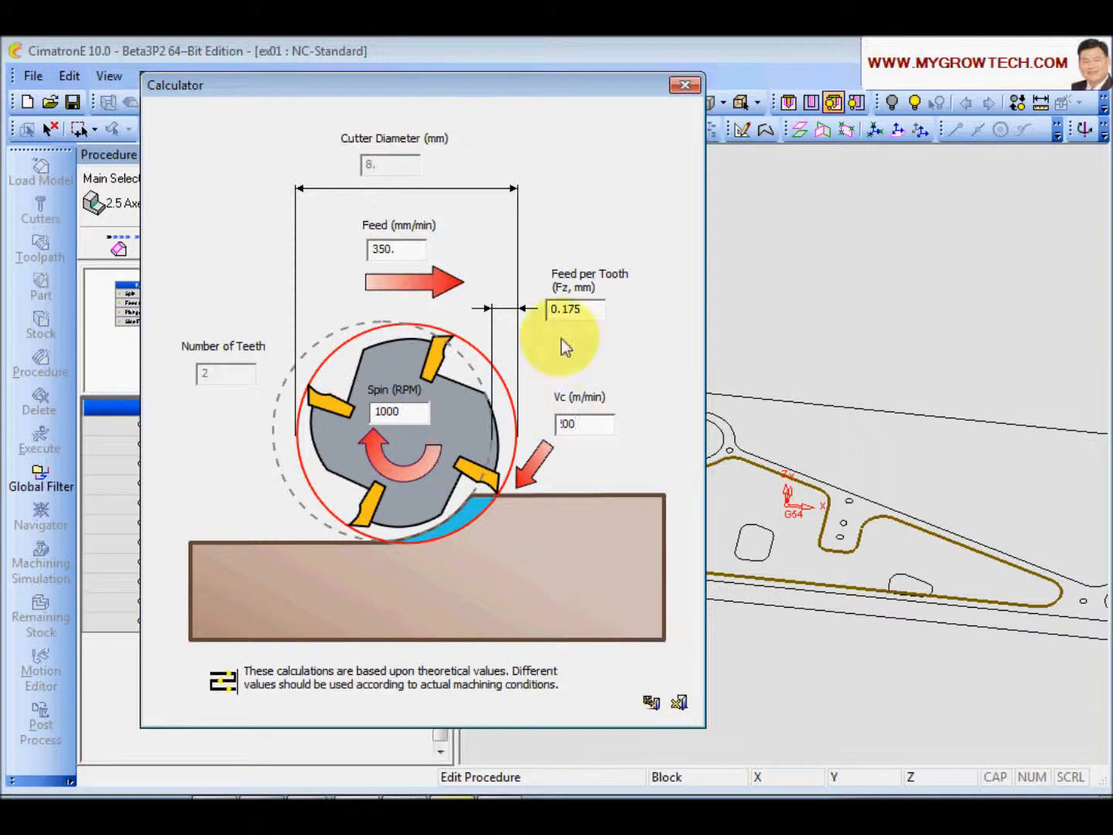
pyautogui.moveTo(580, 309); pyautogui.dragTo(518, 316)
pyautogui.moveTo(603, 308); pyautogui.dragTo(484, 314)
pyautogui.write('0.1')
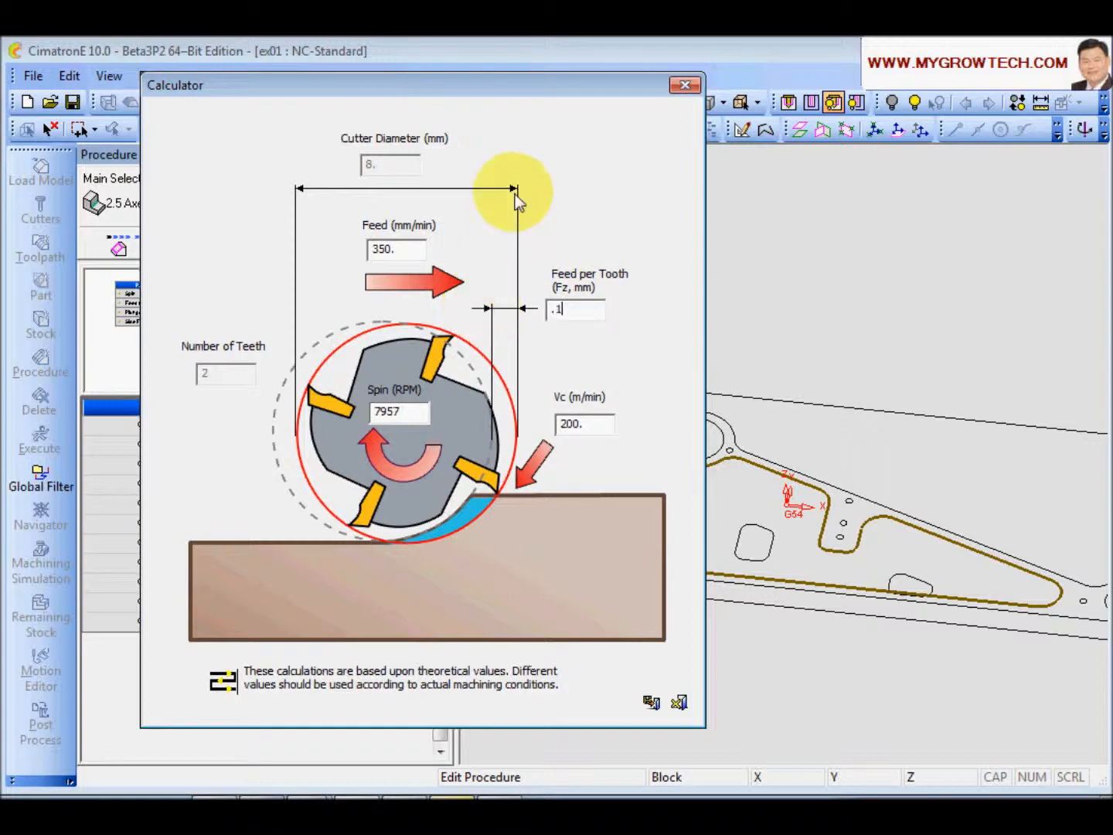
pyautogui.click(414, 412)
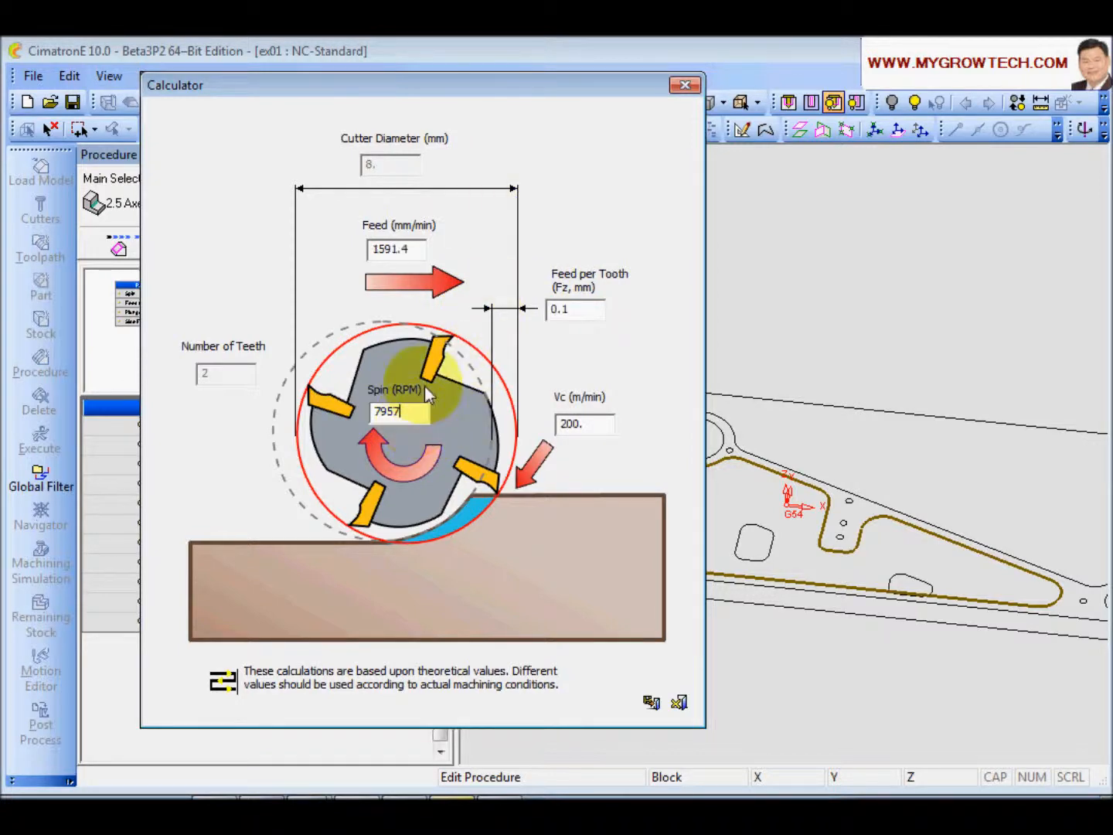
pyautogui.click(650, 702)
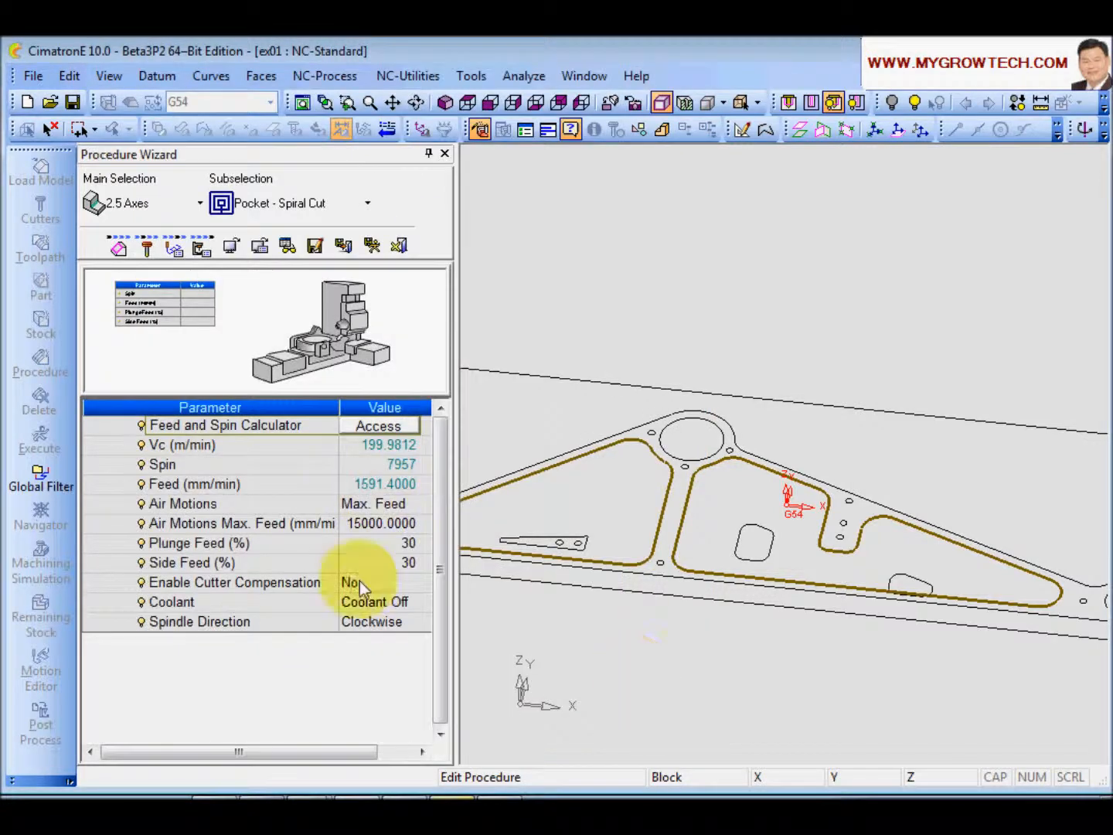
# Set the procedure's Air Motions to Rapid and its Coolant to Flood, and review the remaining machine parameters.
pyautogui.click(397, 507)
pyautogui.click(386, 541)
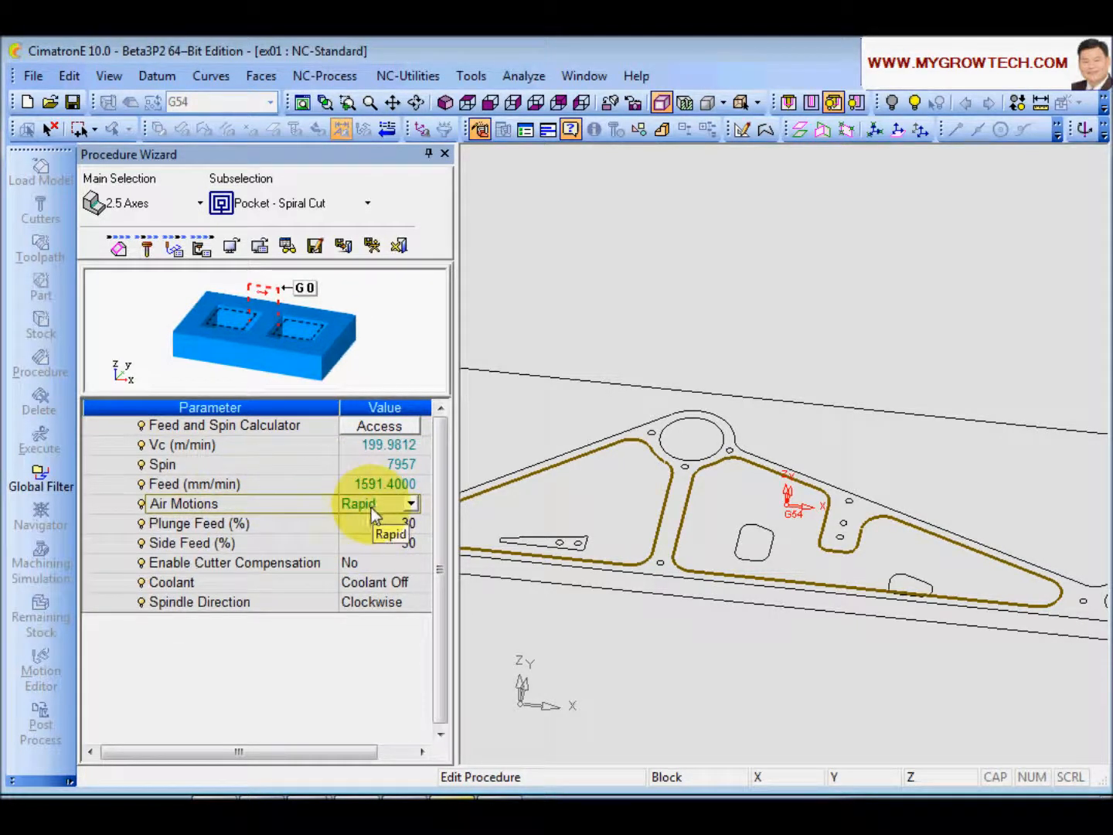
pyautogui.click(282, 527)
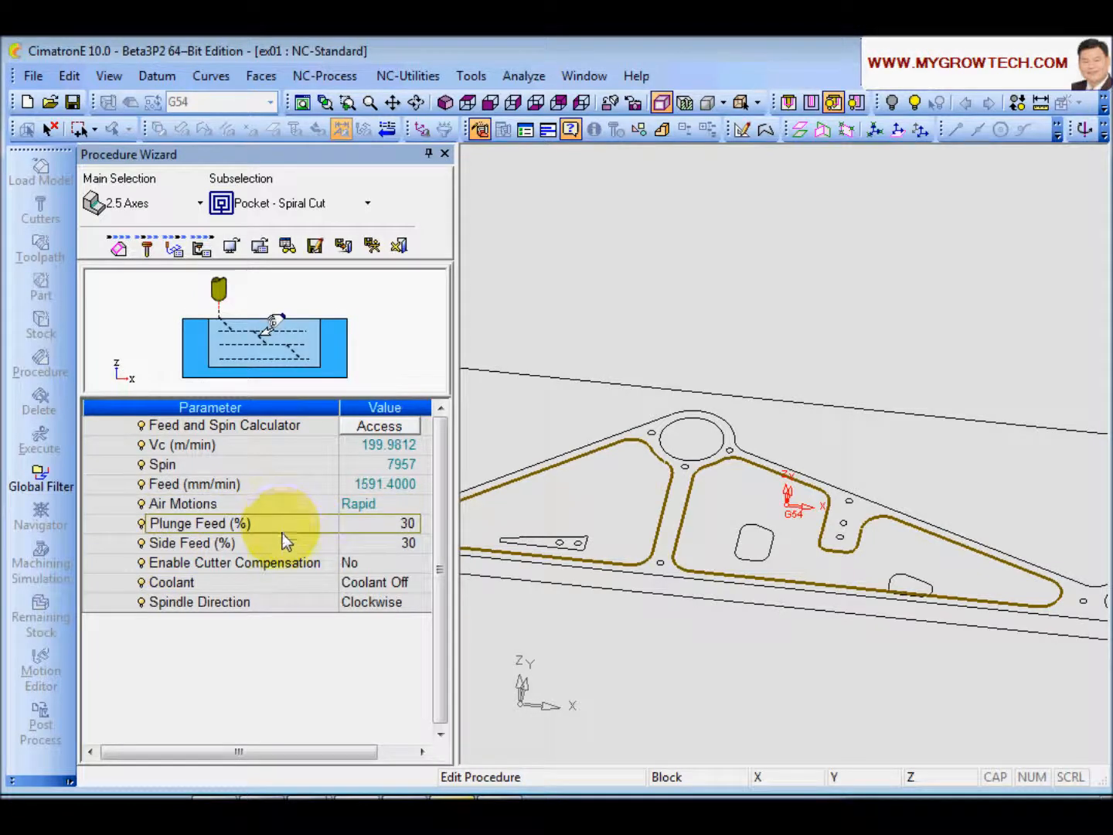
pyautogui.click(293, 547)
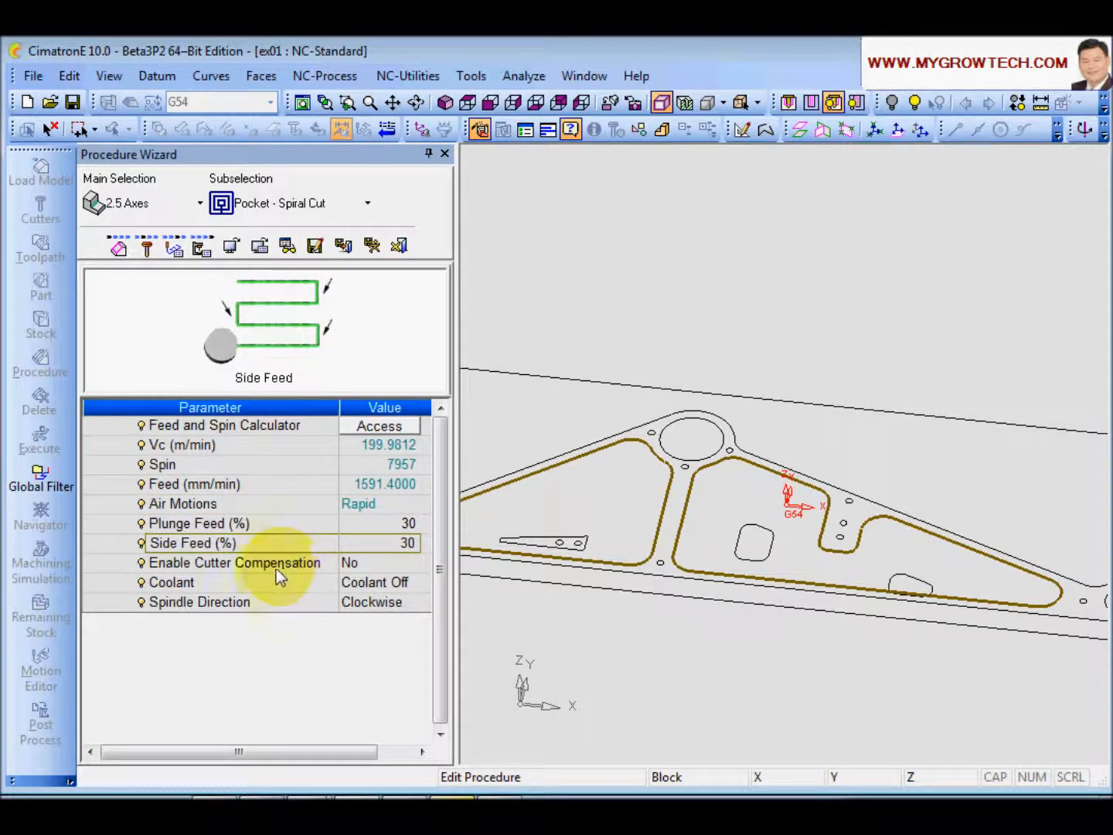
pyautogui.click(276, 567)
pyautogui.click(254, 585)
pyautogui.click(410, 582)
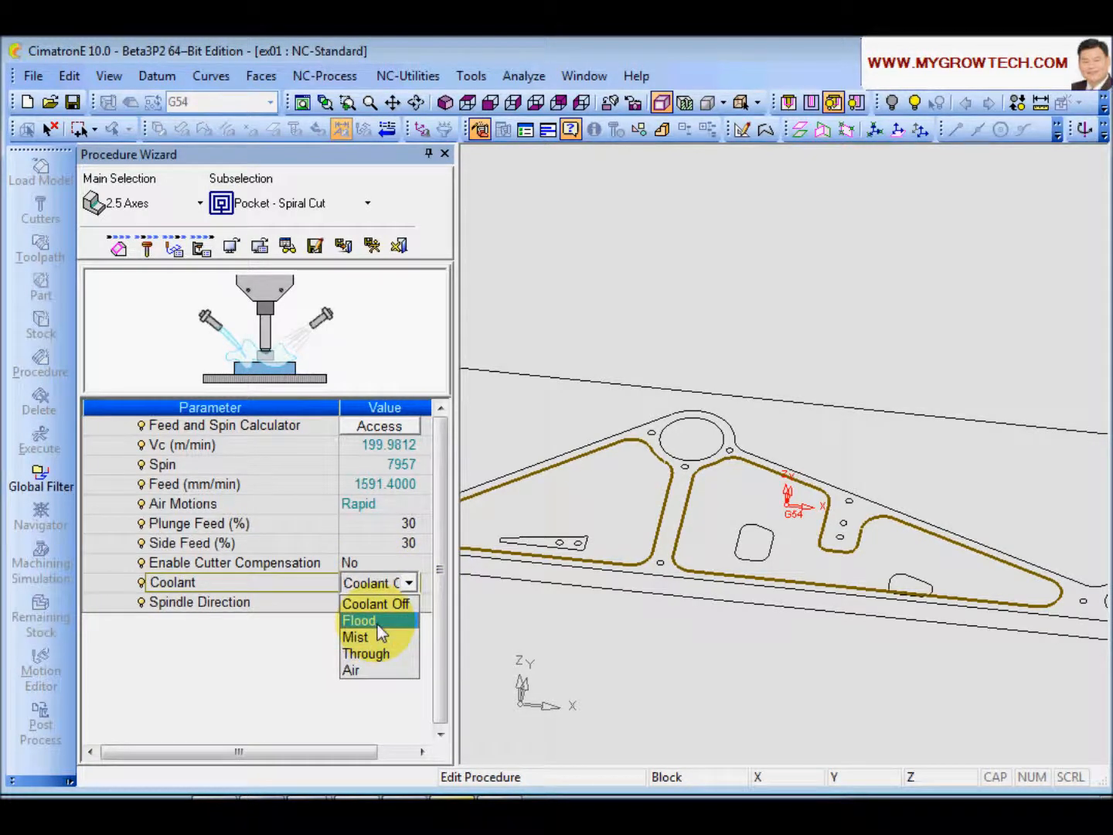
pyautogui.click(378, 624)
pyautogui.click(292, 608)
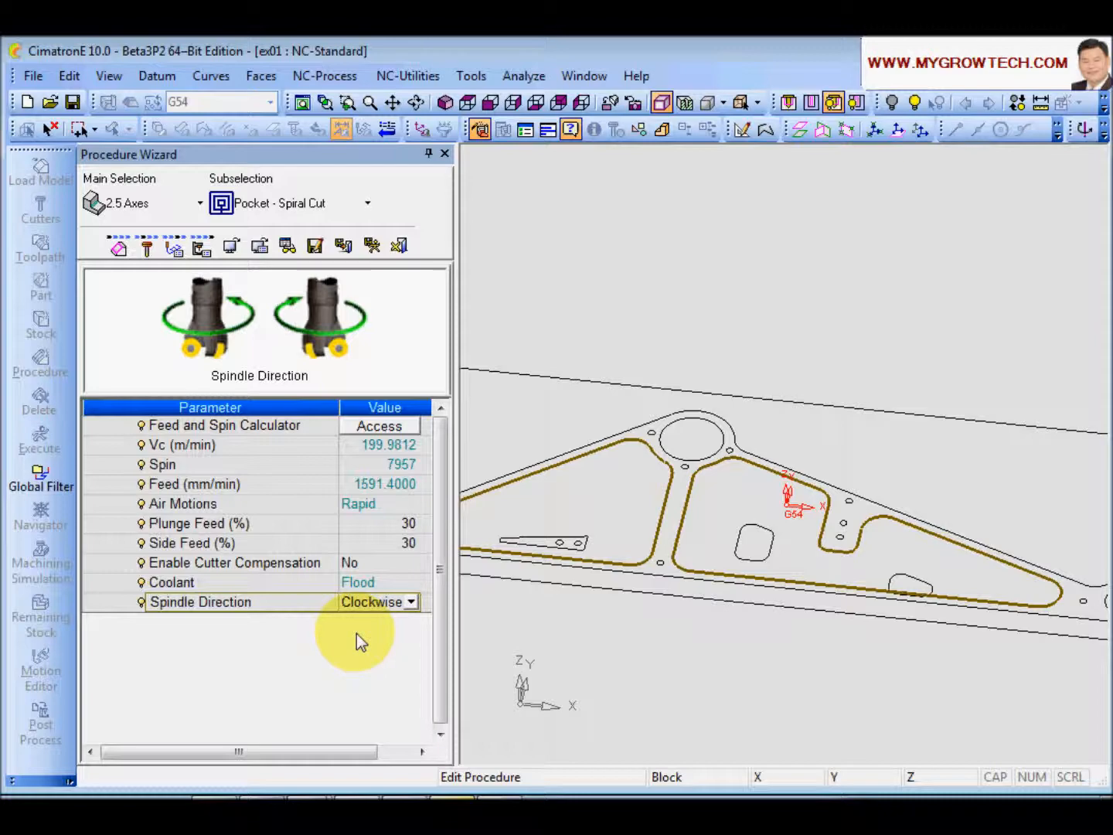
# Save and calculate the pocket procedure with the new parameters and inspect the resulting toolpath up close.
pyautogui.click(372, 246)
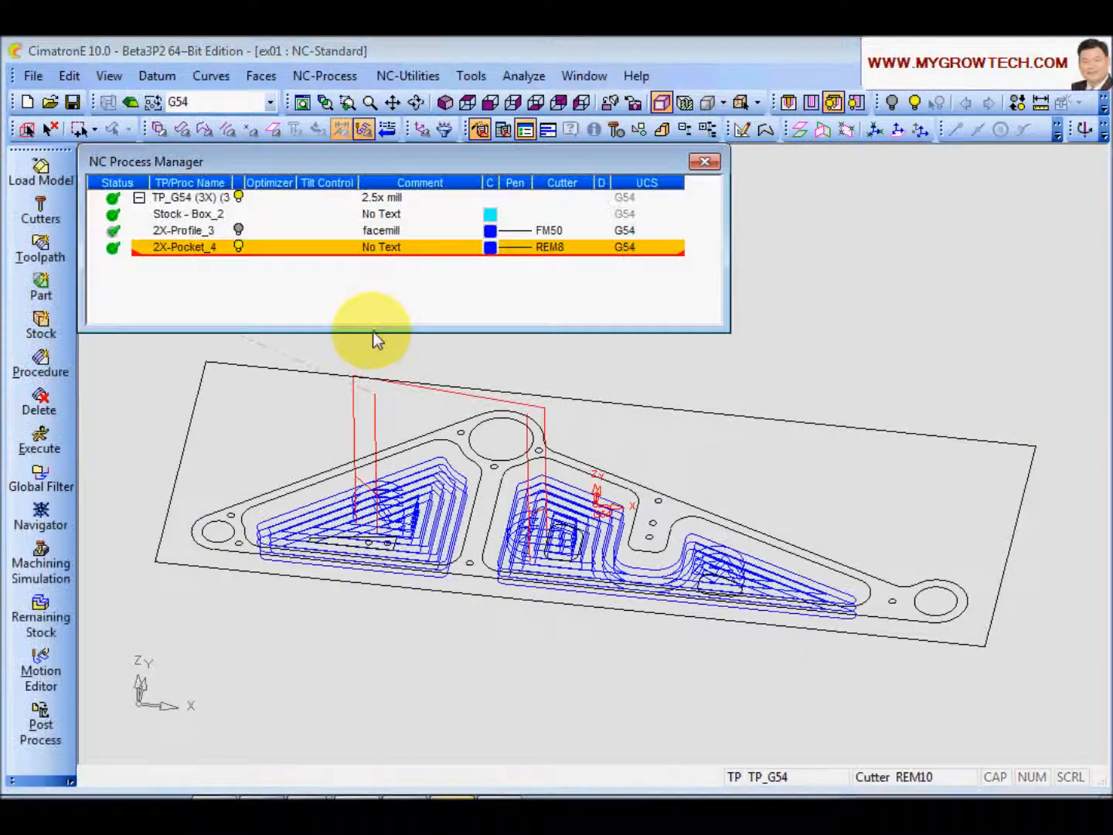
pyautogui.keyDown('ctrl'); pyautogui.moveTo(493, 628); pyautogui.dragTo(539, 506, button='right'); pyautogui.keyUp('ctrl')
pyautogui.keyDown('ctrl'); pyautogui.moveTo(402, 588); pyautogui.dragTo(589, 549, button='middle'); pyautogui.keyUp('ctrl')
pyautogui.keyDown('ctrl'); pyautogui.moveTo(521, 535); pyautogui.dragTo(485, 397); pyautogui.keyUp('ctrl')
# Set the comment of the 2X-Pocket_4 procedure to "rgh 0 -9".
pyautogui.doubleClick(382, 247)
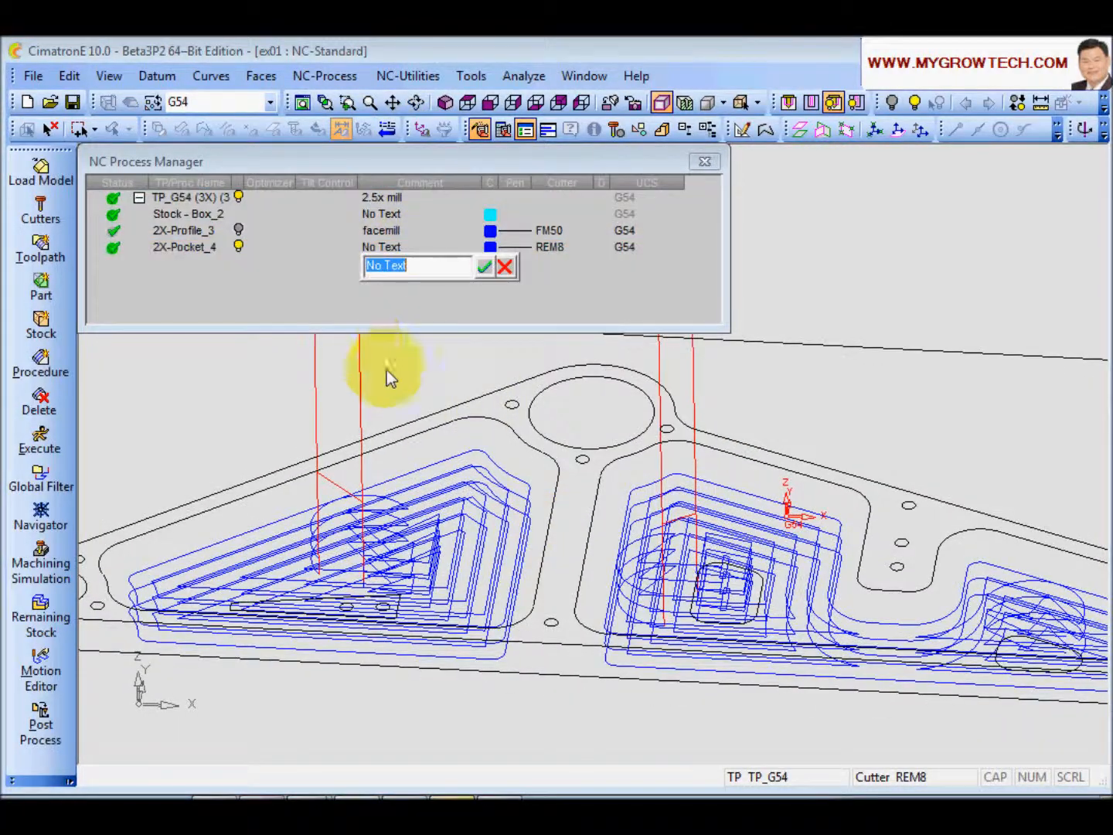
pyautogui.write('rgh 0 -9')
pyautogui.press('Return')
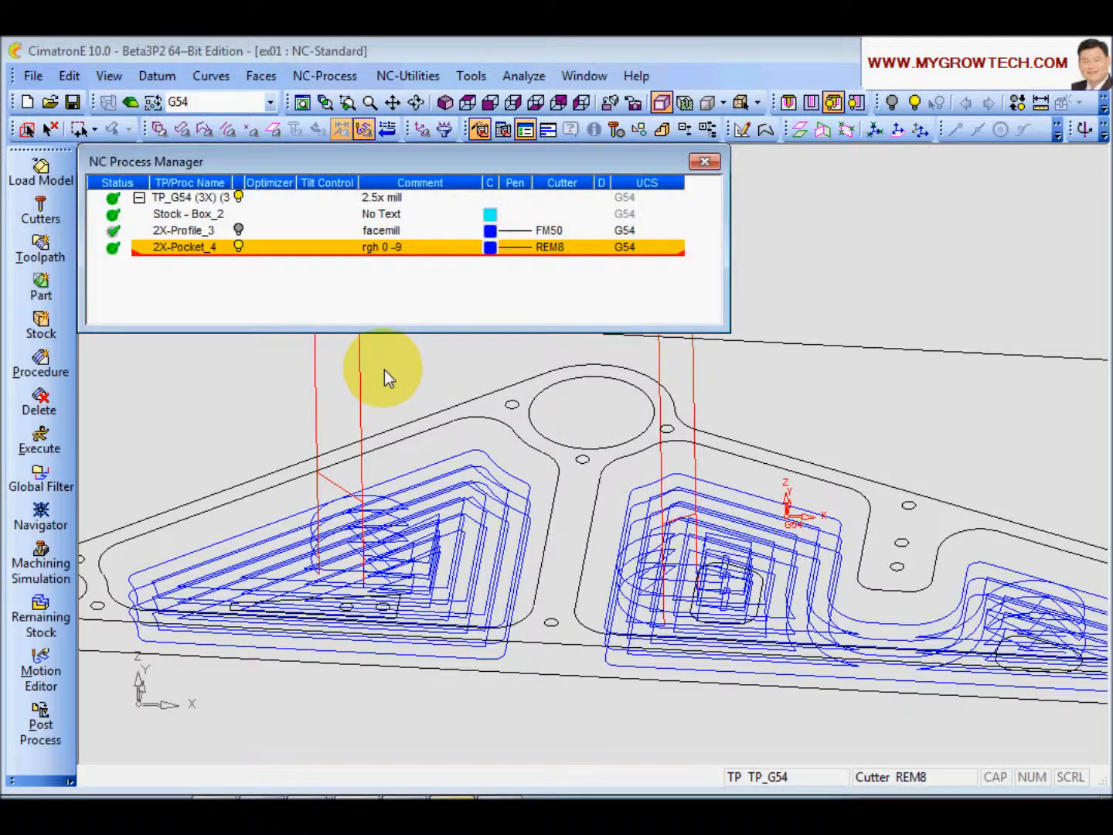
# Hide the calculated toolpath, copy the 2X-Pocket_4 procedure and paste the duplicate below it.
pyautogui.keyDown('ctrl'); pyautogui.moveTo(595, 454); pyautogui.dragTo(595, 543, button='right'); pyautogui.keyUp('ctrl')
pyautogui.keyDown('ctrl'); pyautogui.moveTo(596, 543); pyautogui.dragTo(540, 483); pyautogui.keyUp('ctrl')
pyautogui.click(213, 251)
pyautogui.rightClick(207, 260)
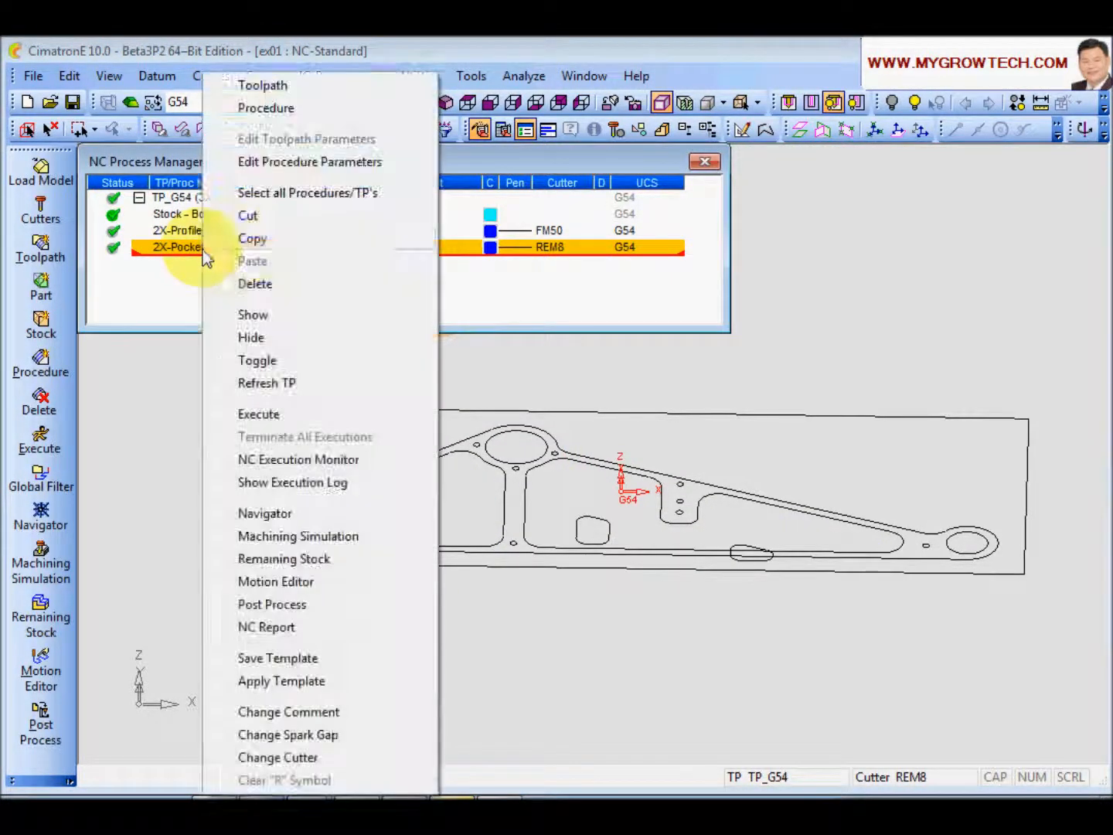
pyautogui.click(282, 247)
pyautogui.rightClick(179, 254)
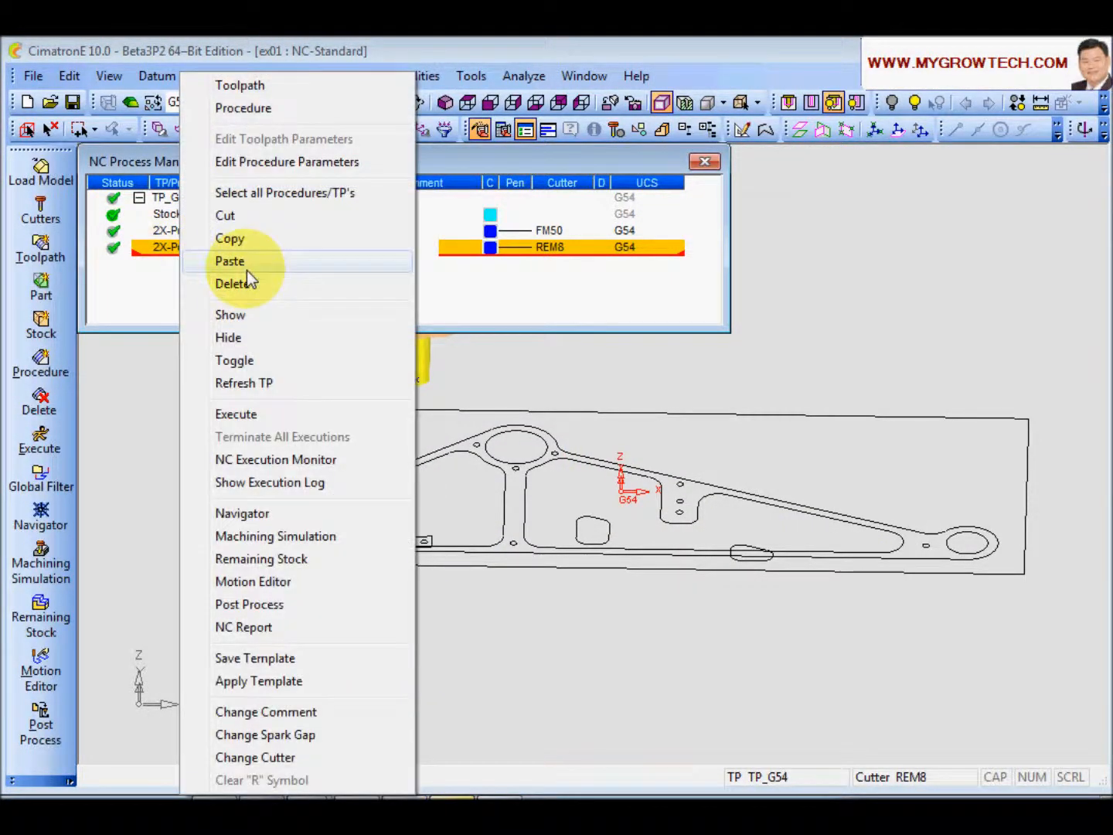
pyautogui.click(232, 261)
# Change the comment of the 2X-Pocket_5 procedure to "rgh -9 -19".
pyautogui.doubleClick(393, 266)
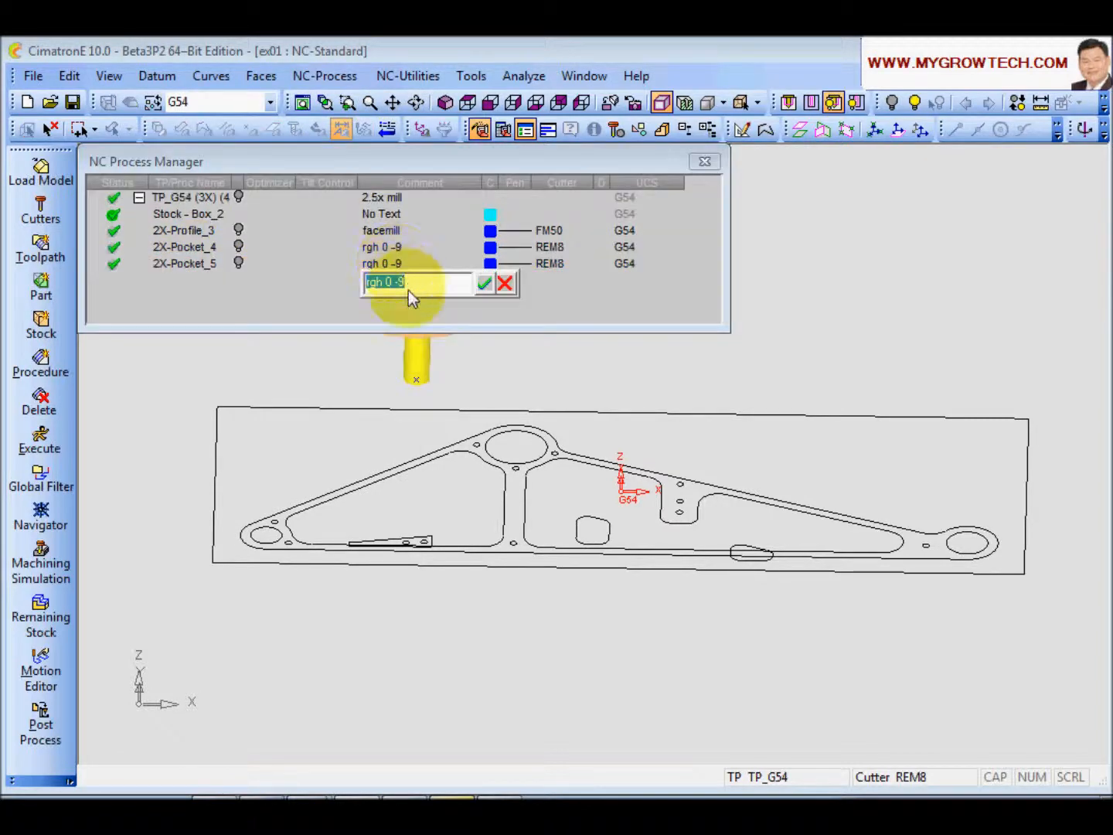
pyautogui.click(426, 284)
pyautogui.click(388, 283)
pyautogui.press('BackSpace')
pyautogui.write('-9 -')
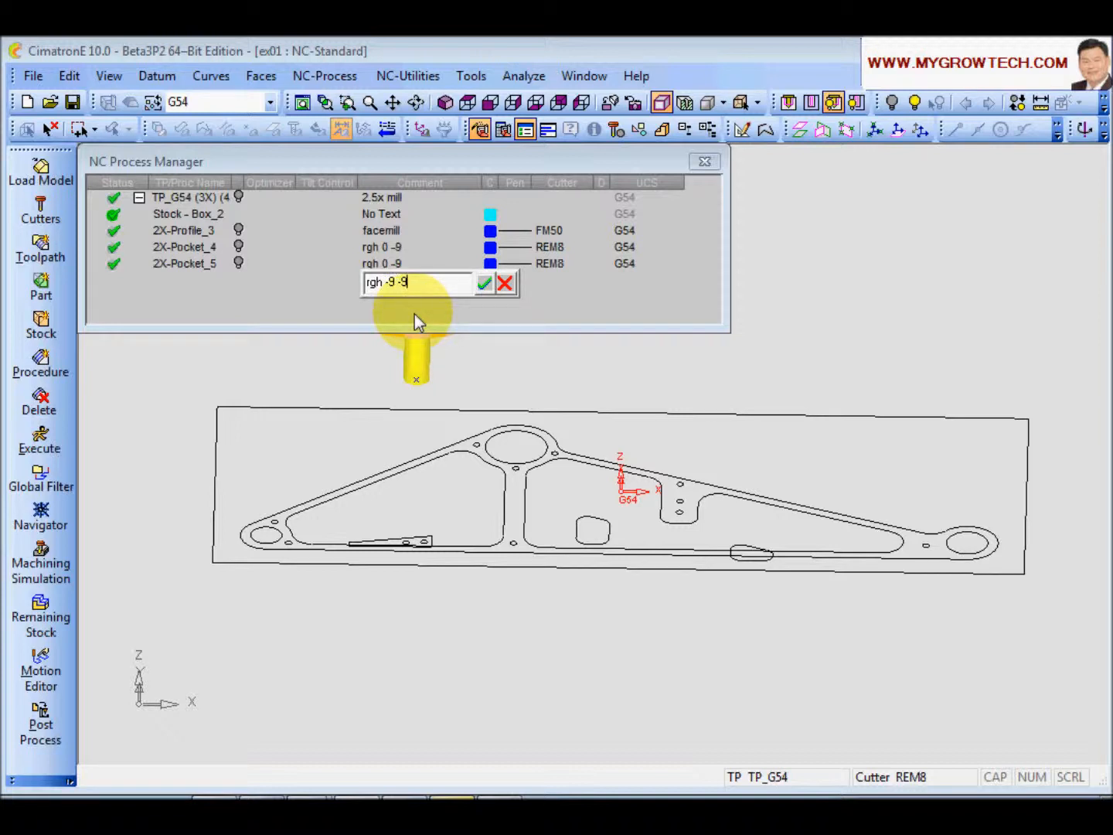
pyautogui.write('1')
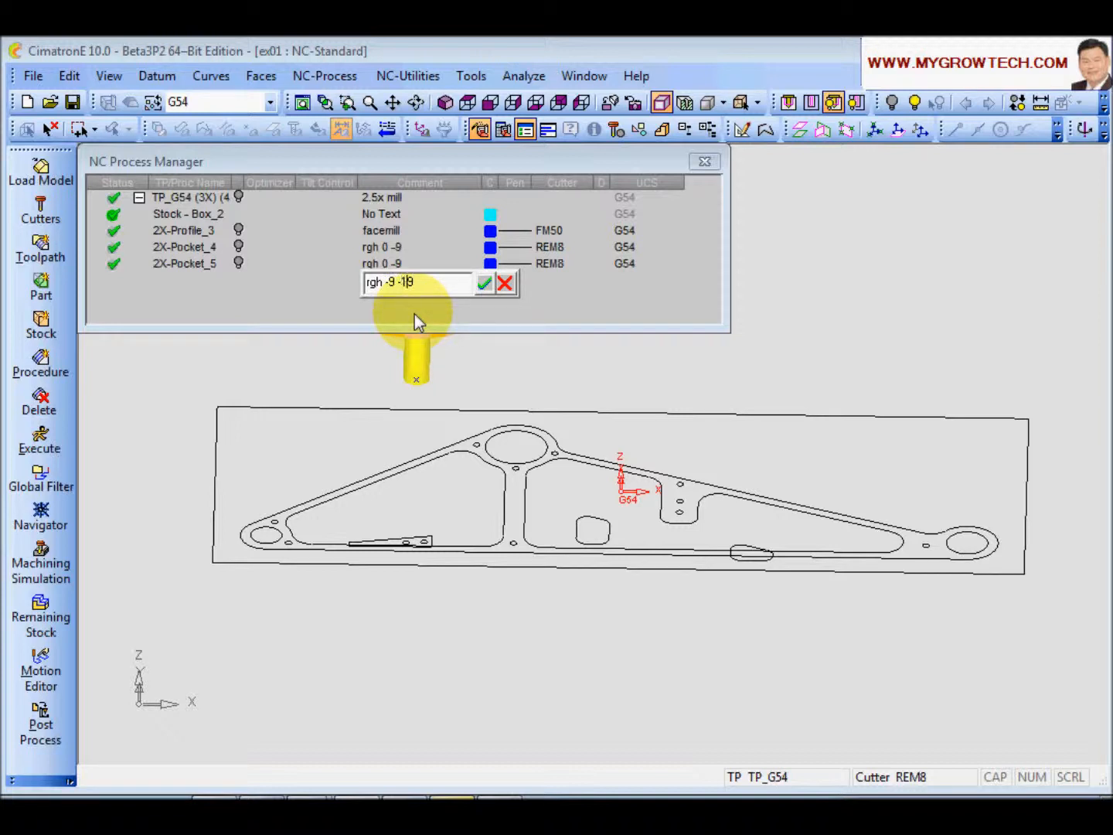
pyautogui.click(484, 283)
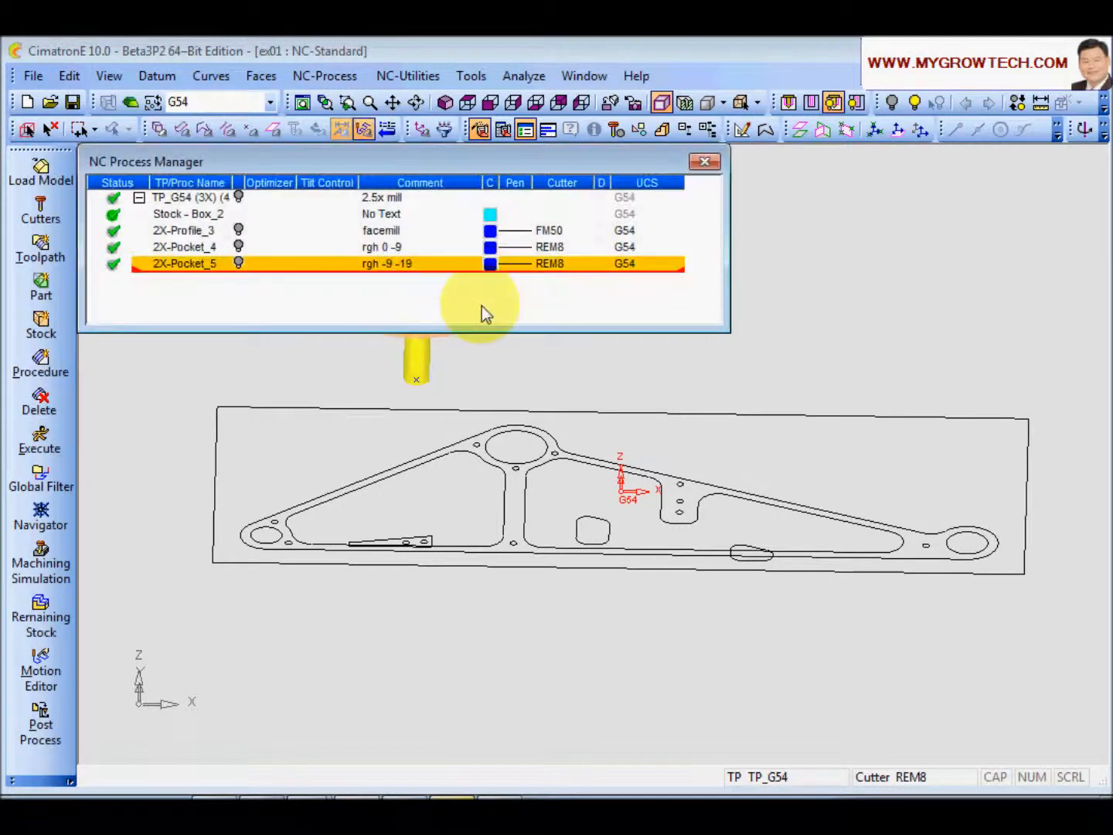
# Add the narrow wedge outline and the two rounded island outlines inside the pockets to the Part Contours of 2X-Pocket_5.
pyautogui.doubleClick(201, 265)
pyautogui.moveTo(651, 410); pyautogui.dragTo(559, 335, button='middle')
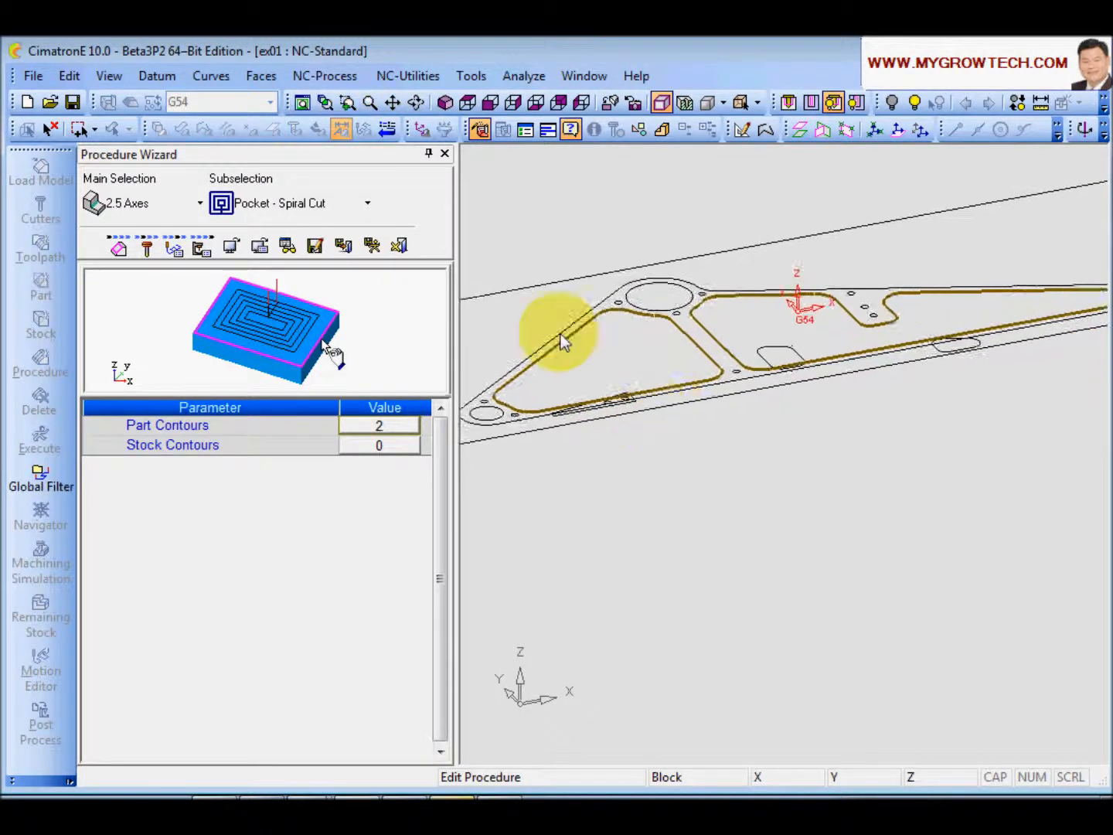
pyautogui.moveTo(713, 356); pyautogui.dragTo(487, 427, button='middle')
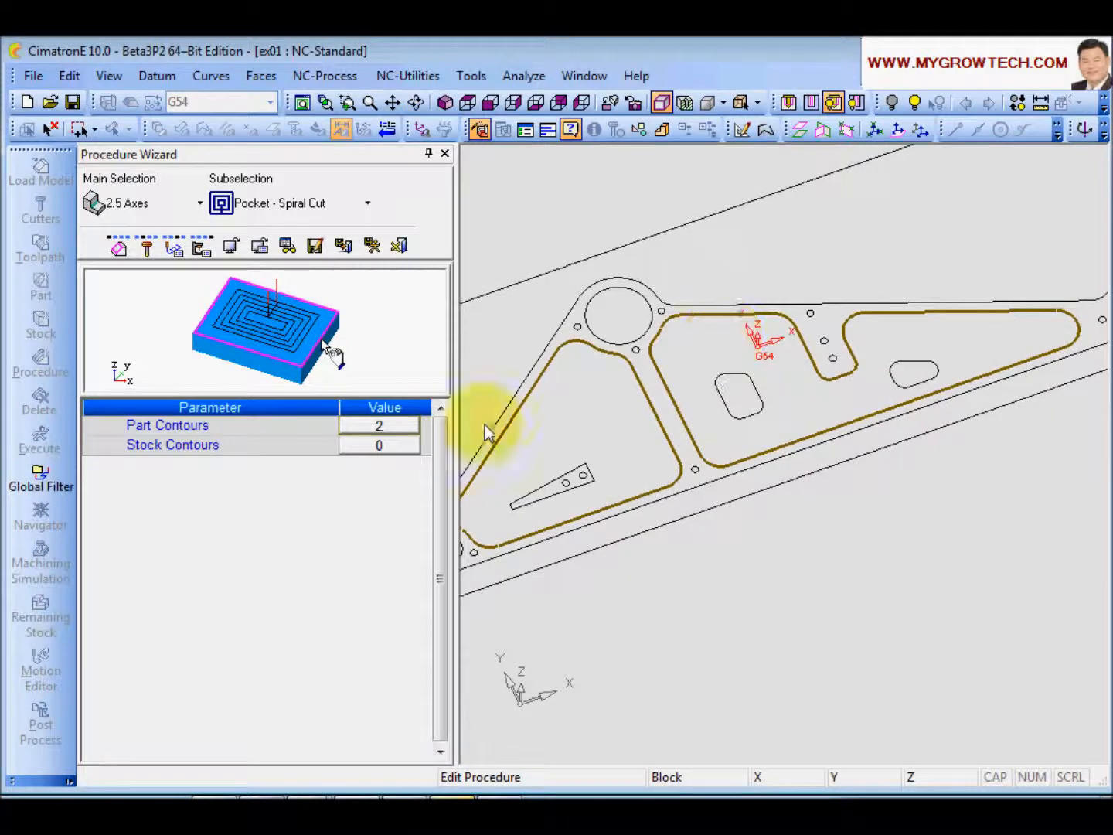
pyautogui.click(380, 432)
pyautogui.moveTo(528, 510); pyautogui.dragTo(586, 558, button='middle')
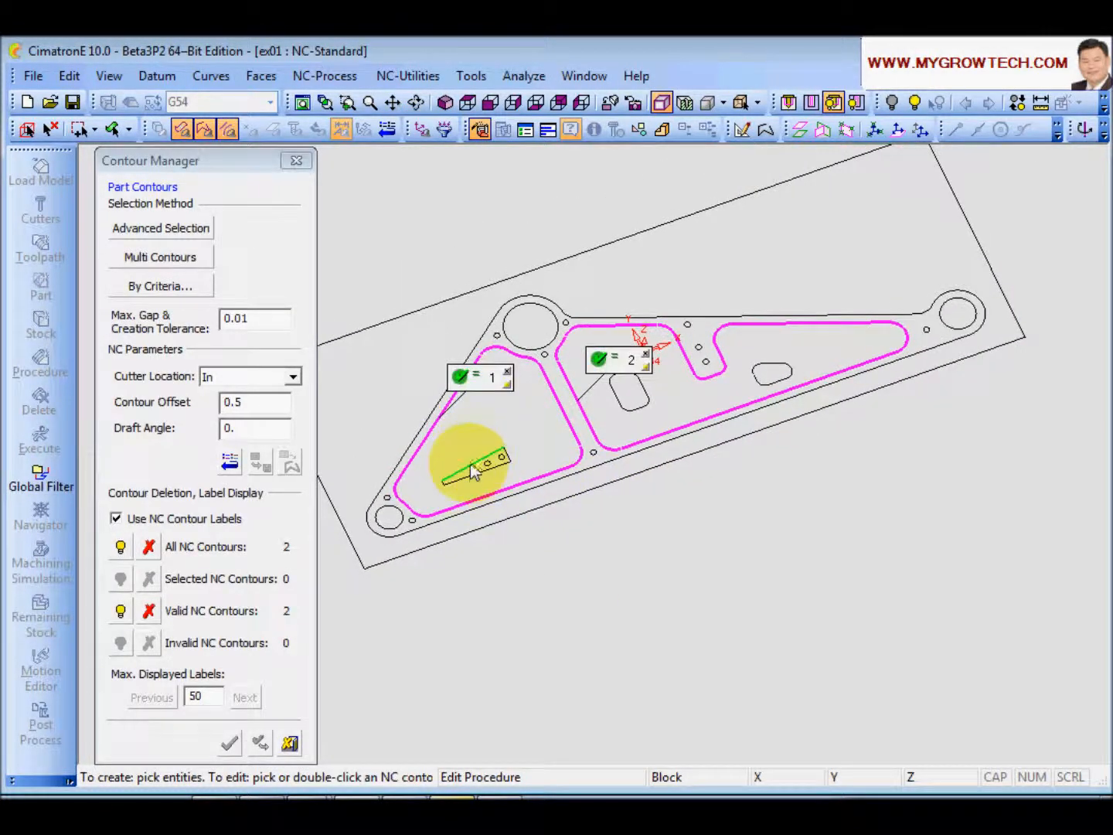
pyautogui.click(473, 473)
pyautogui.middleClick(546, 442)
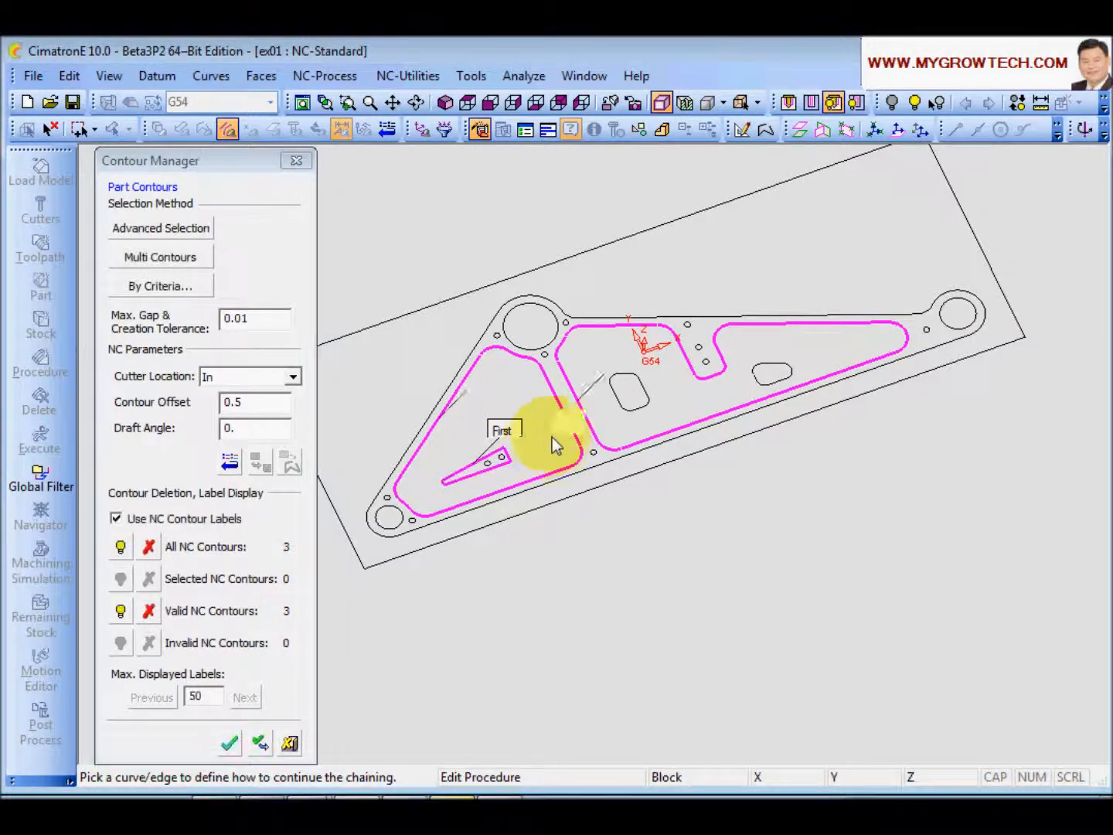
pyautogui.click(616, 393)
pyautogui.middleClick(664, 455)
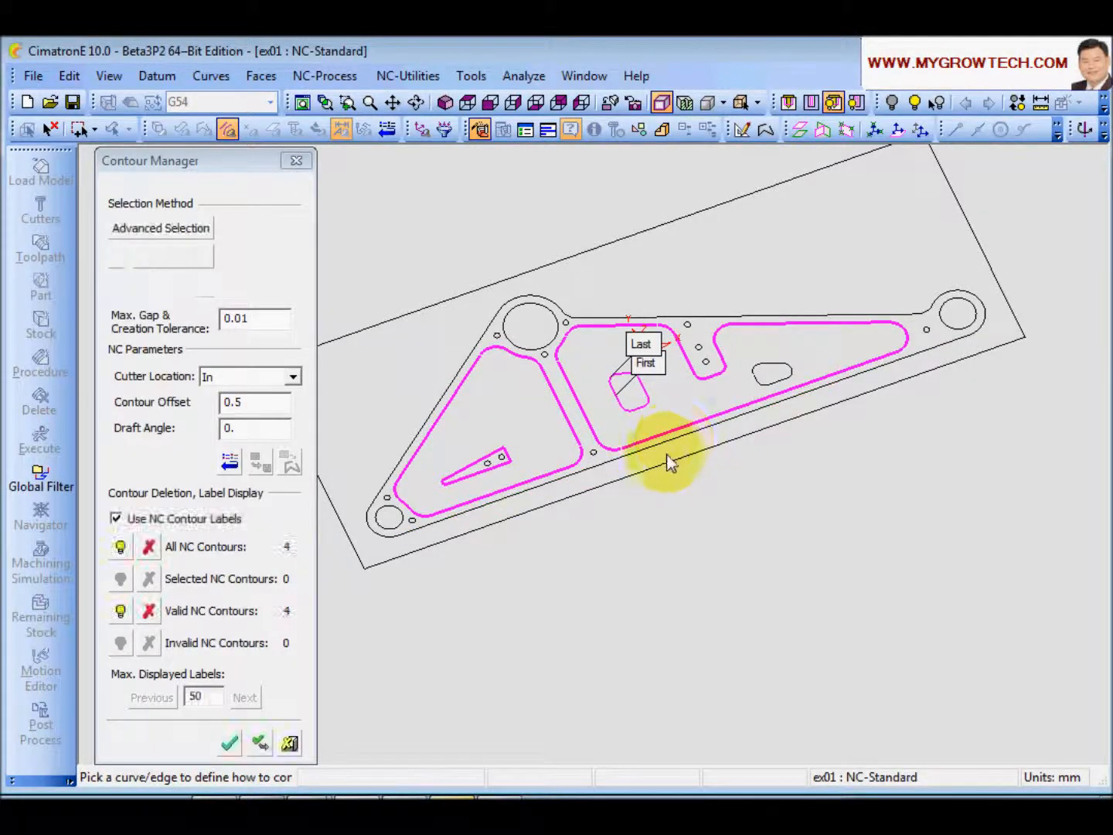
pyautogui.click(772, 383)
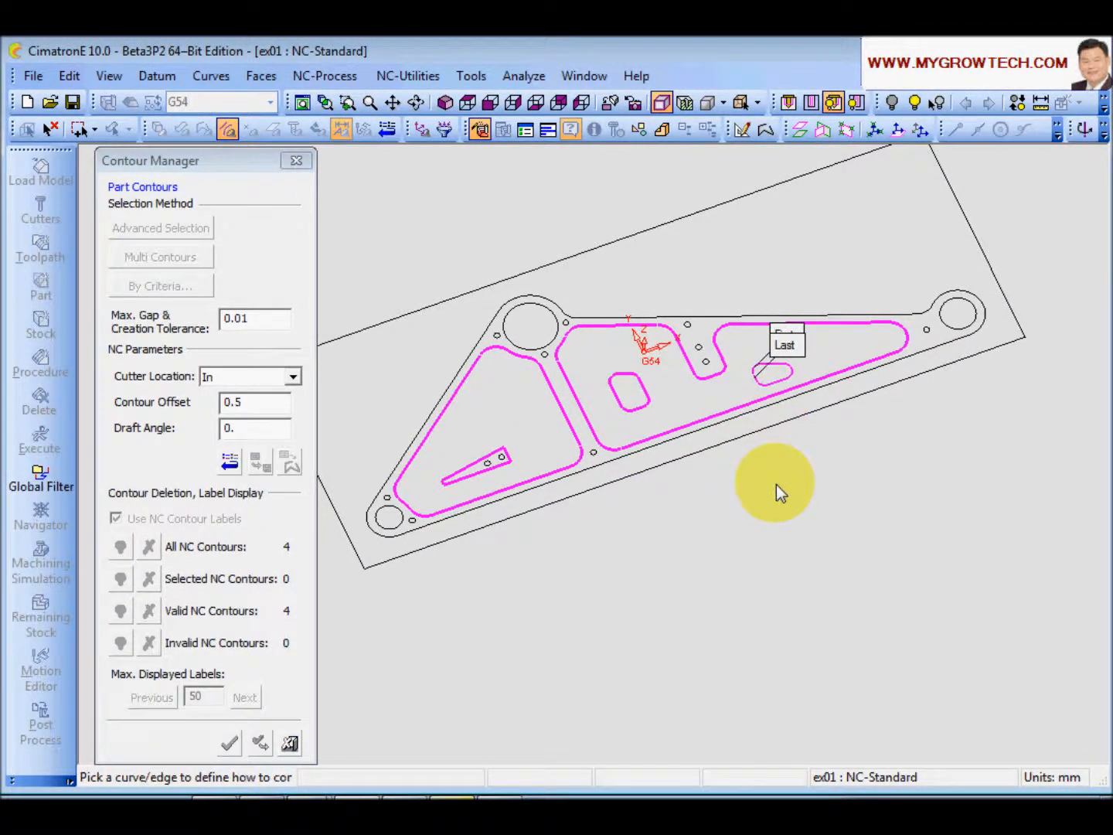
pyautogui.middleClick(776, 484)
pyautogui.scroll(-2, 735, 594)
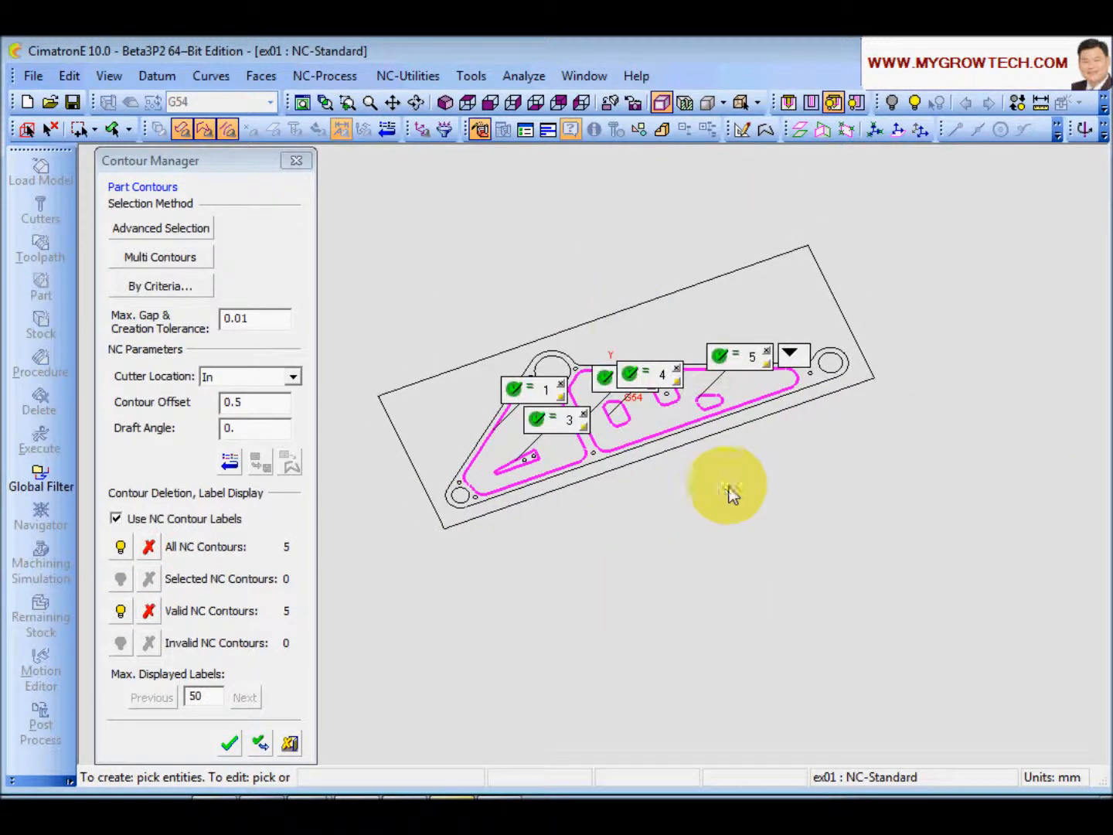
pyautogui.middleClick(688, 542)
# Set the procedure's Z-Top to -9 and Z-Bottom to -19 in its motion parameters.
pyautogui.moveTo(535, 480); pyautogui.dragTo(692, 478, button='middle')
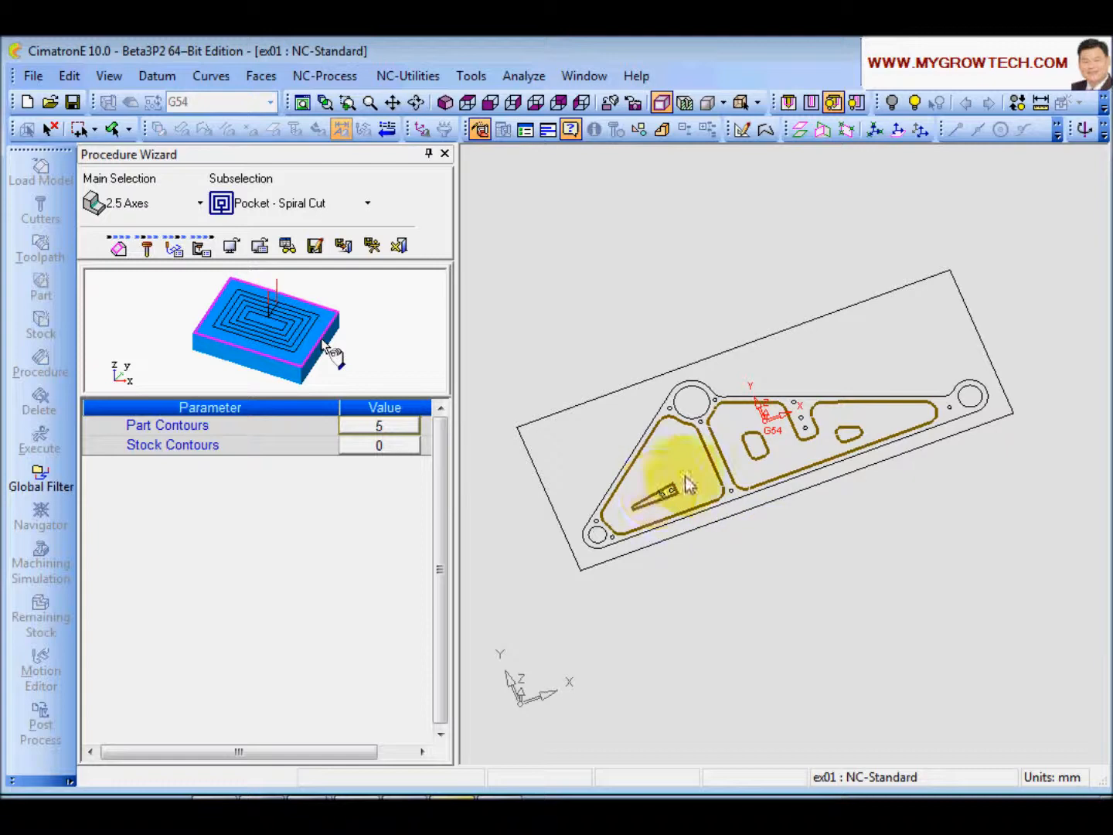
pyautogui.keyDown('ctrl'); pyautogui.moveTo(762, 511); pyautogui.dragTo(764, 505); pyautogui.keyUp('ctrl')
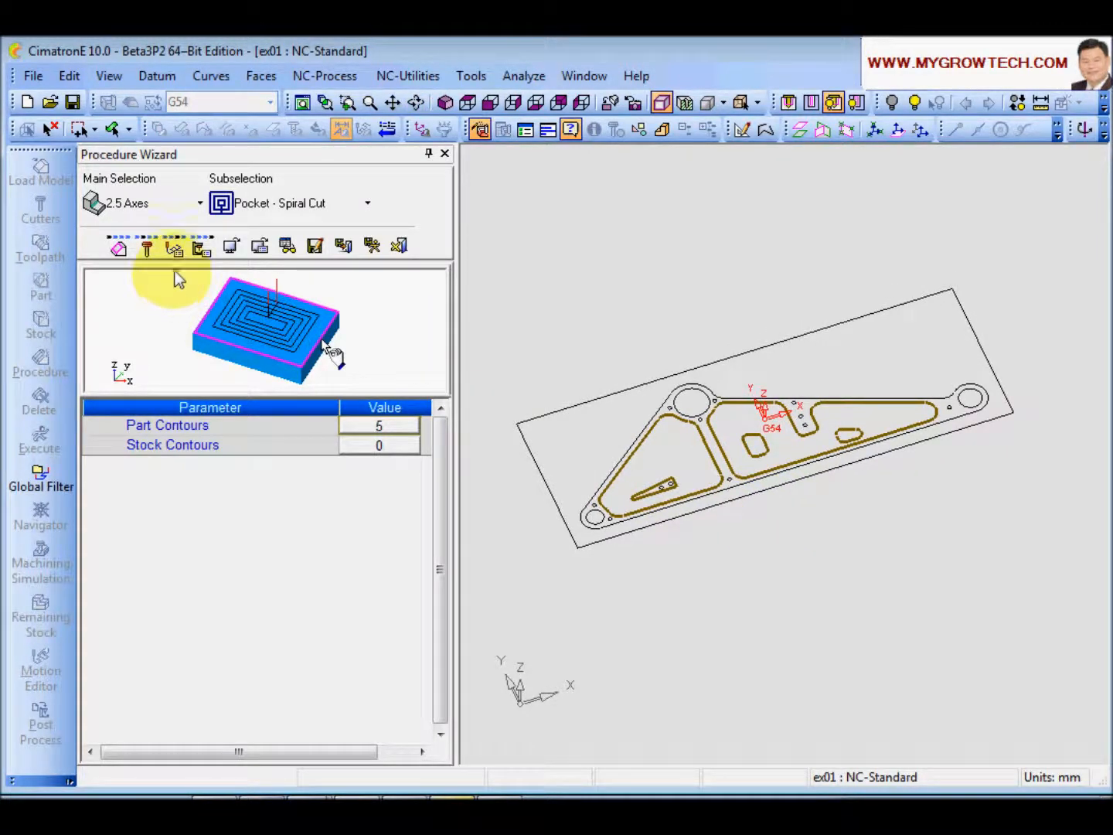
pyautogui.click(174, 246)
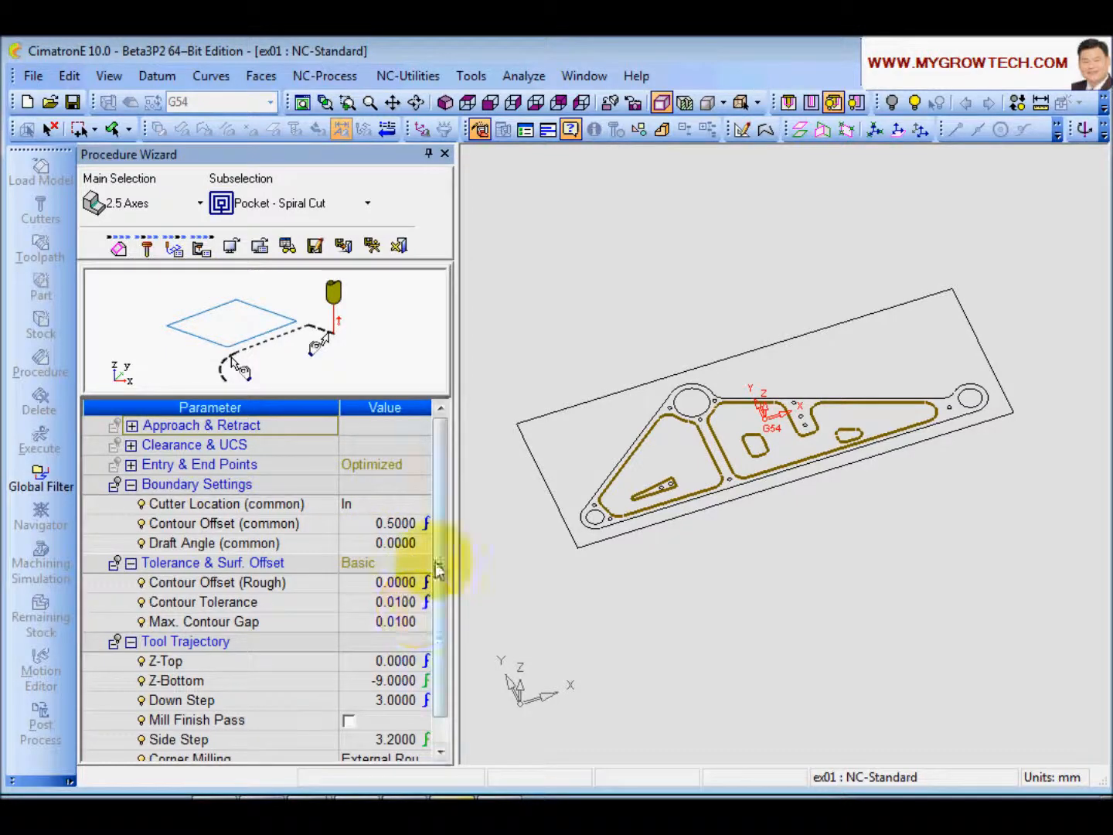
pyautogui.moveTo(438, 570); pyautogui.dragTo(436, 653)
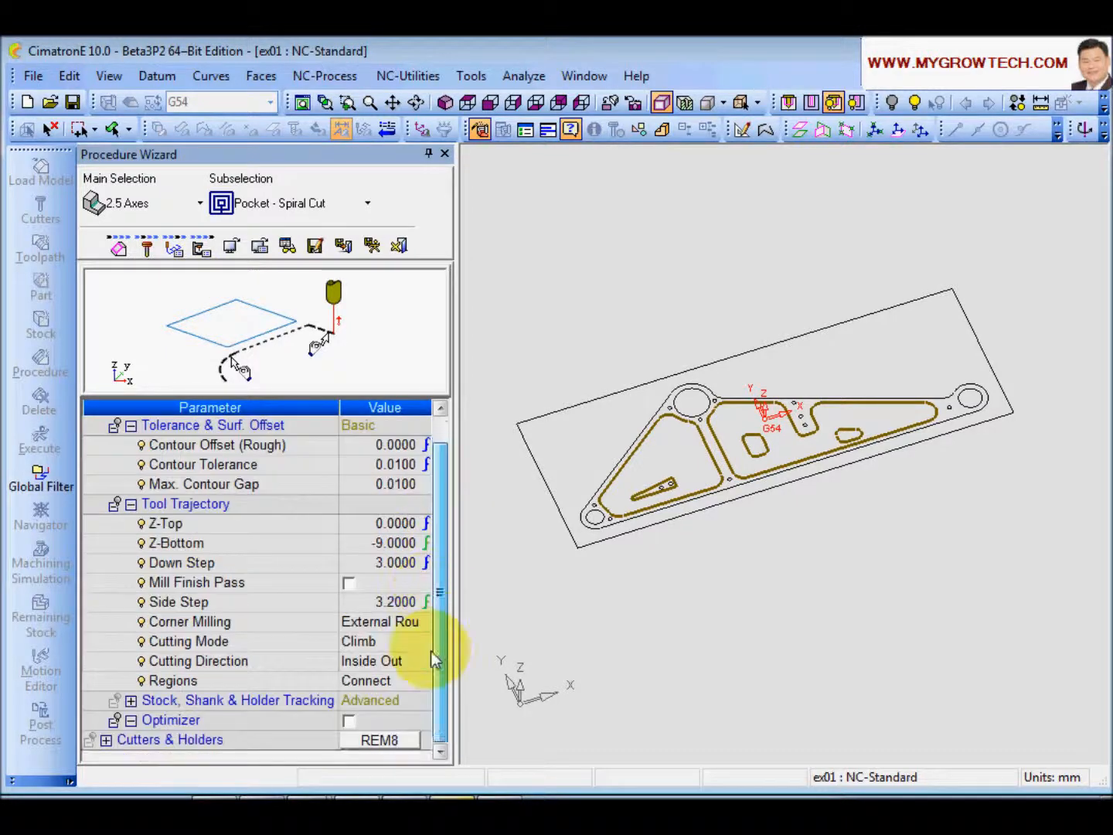
pyautogui.click(345, 524)
pyautogui.write('-')
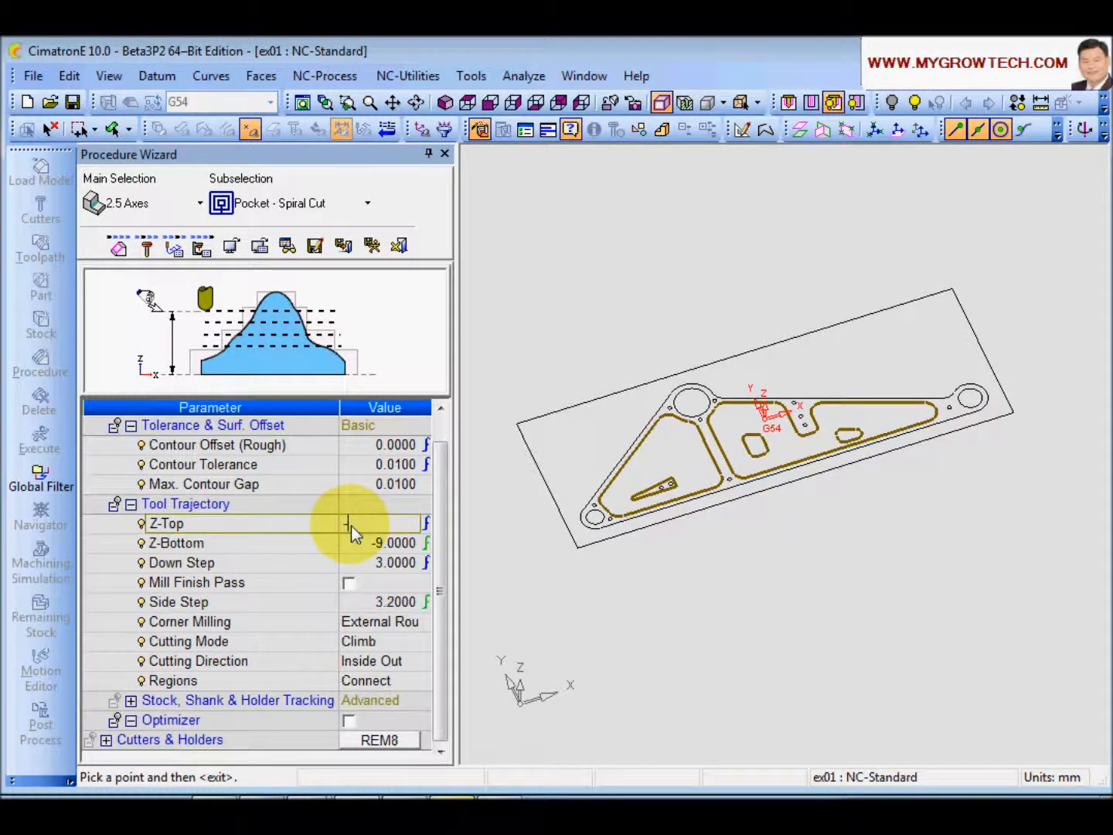
pyautogui.write('9')
pyautogui.click(358, 544)
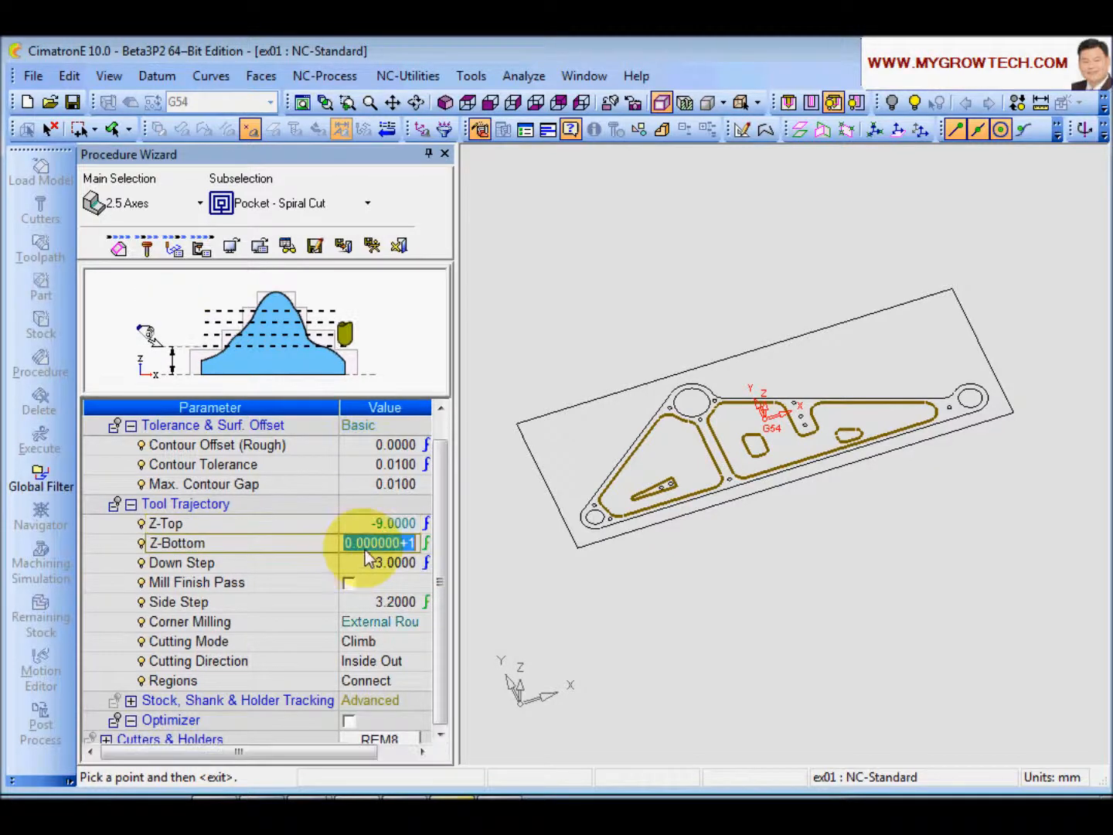
pyautogui.press('BackSpace')
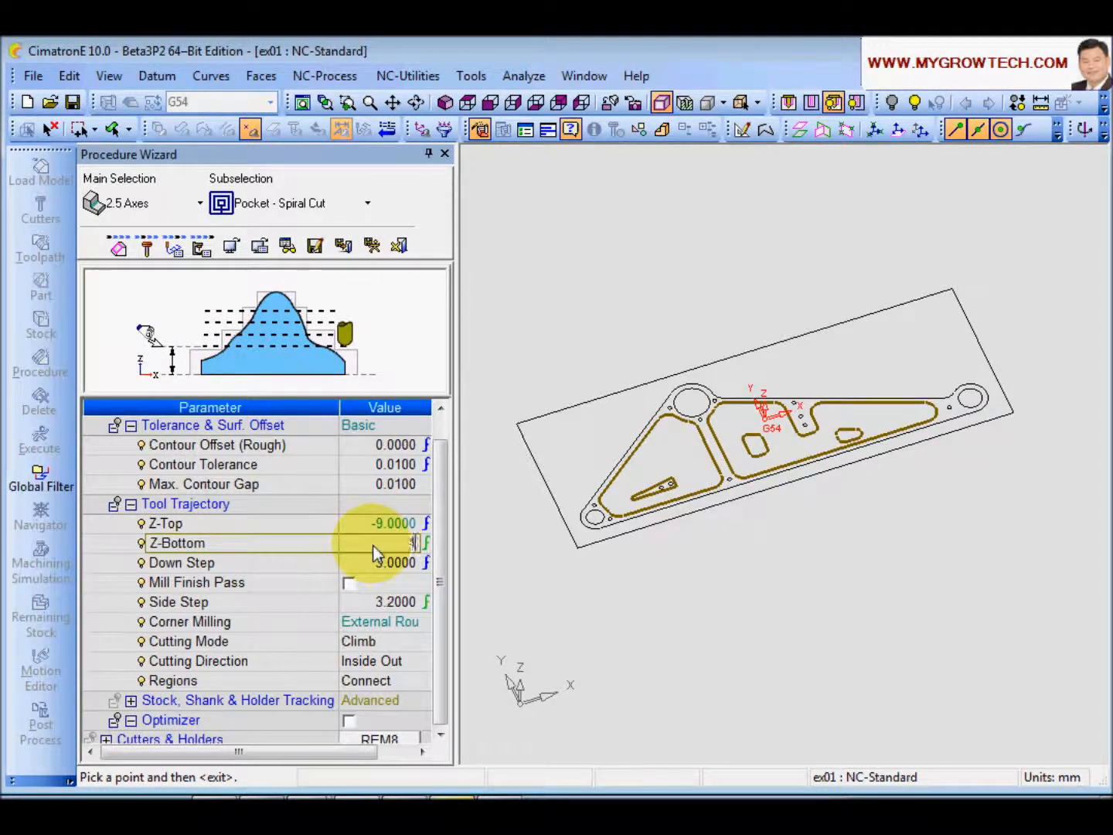
pyautogui.click(290, 544)
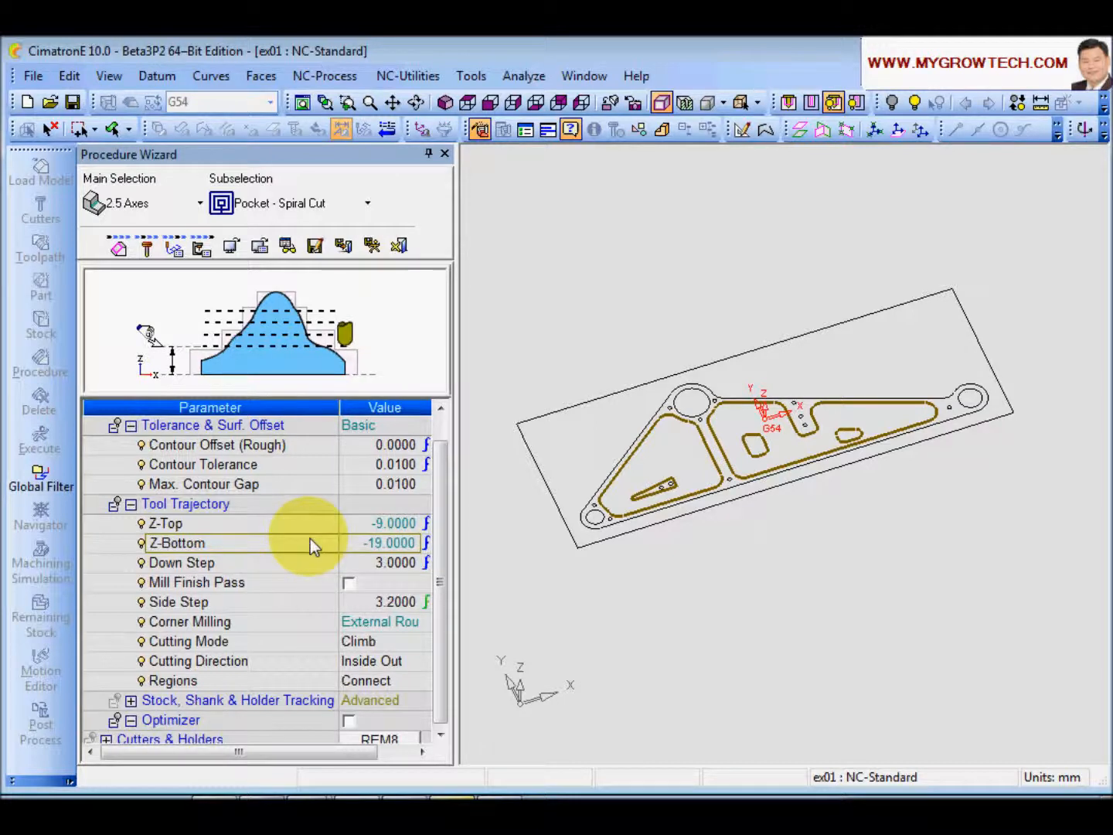
# Enable Mill Finish Pass in the Tool Trajectory parameters of the pocket procedure.
pyautogui.click(276, 562)
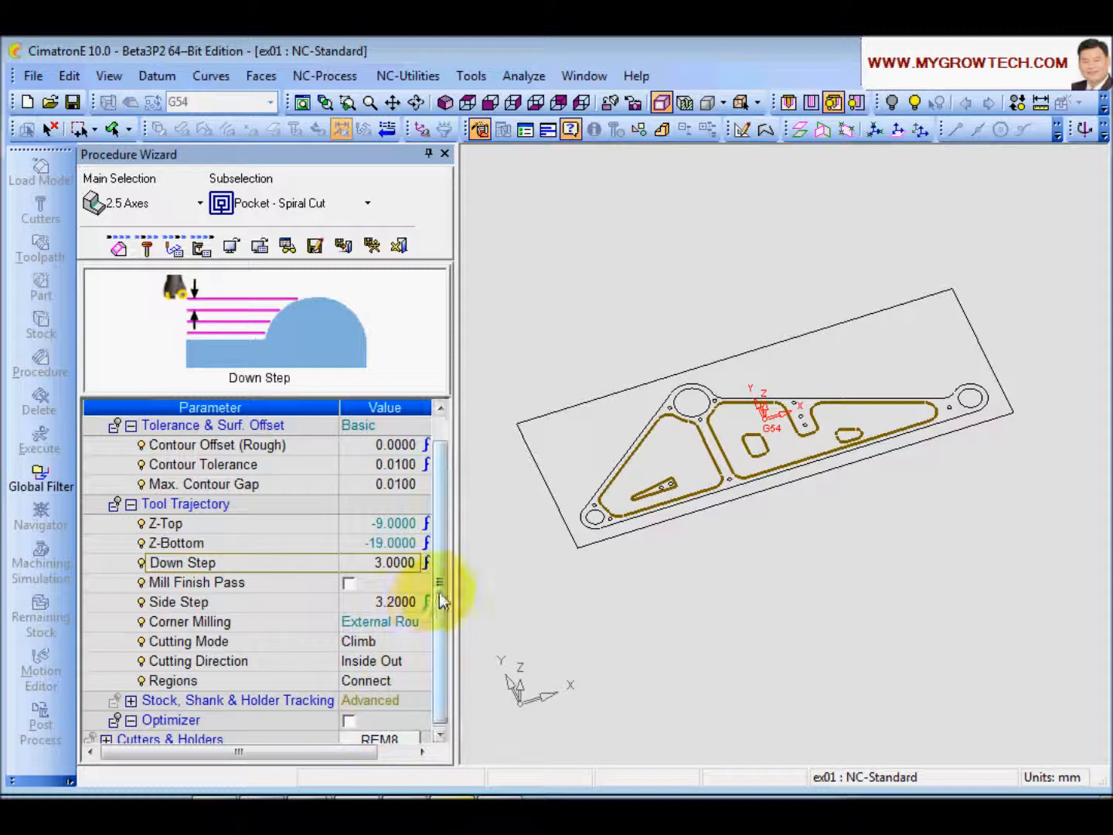
pyautogui.scroll(-1, 436, 621)
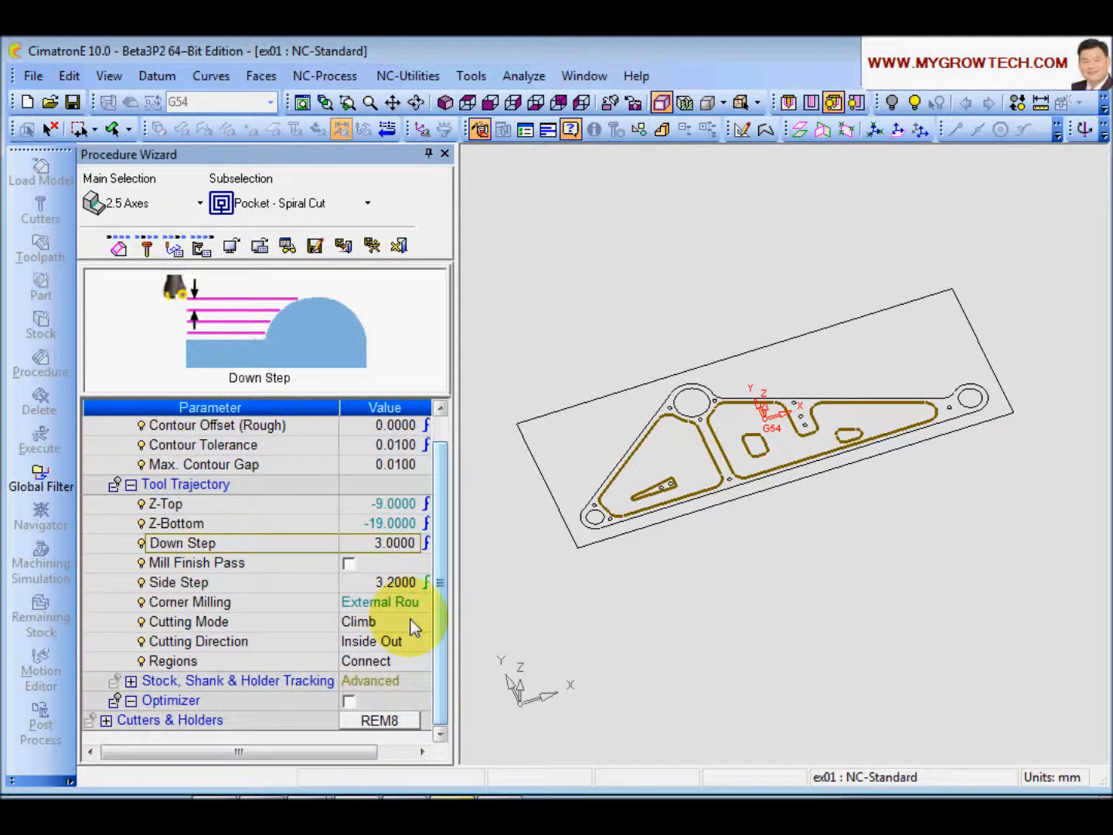
pyautogui.moveTo(756, 504); pyautogui.dragTo(803, 506, button='middle')
pyautogui.scroll(2, 778, 464)
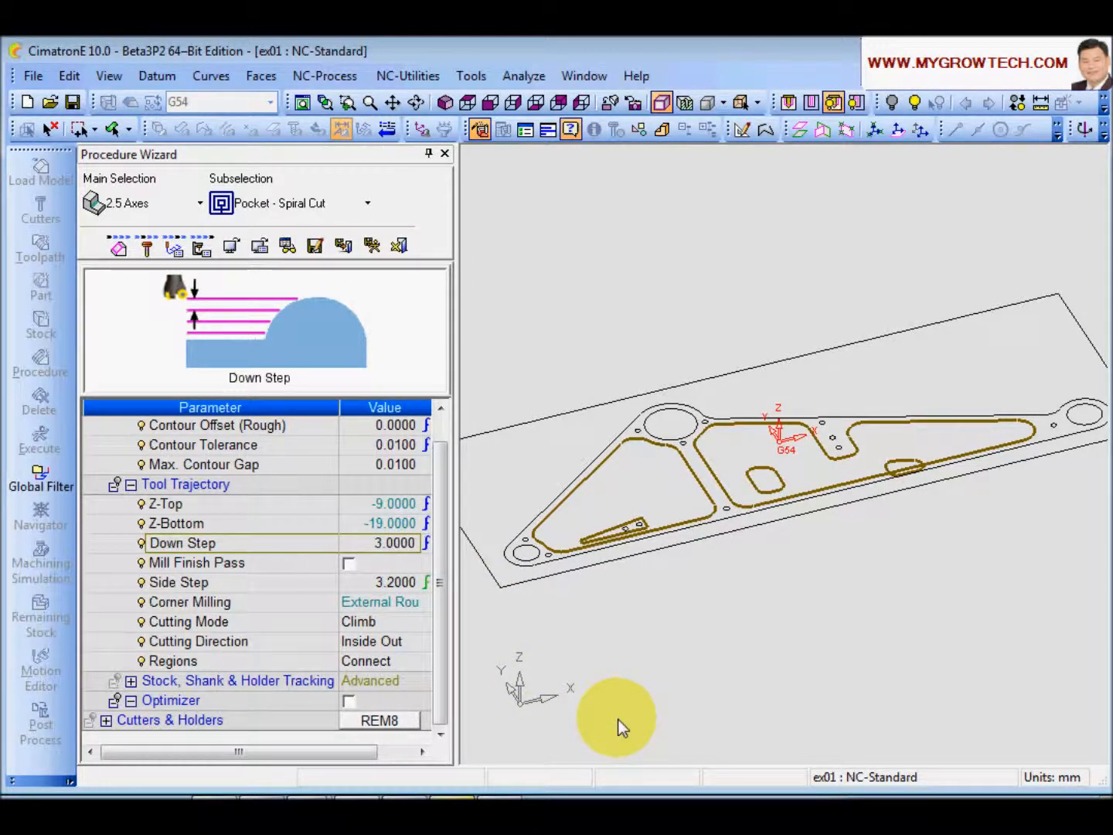
pyautogui.click(220, 561)
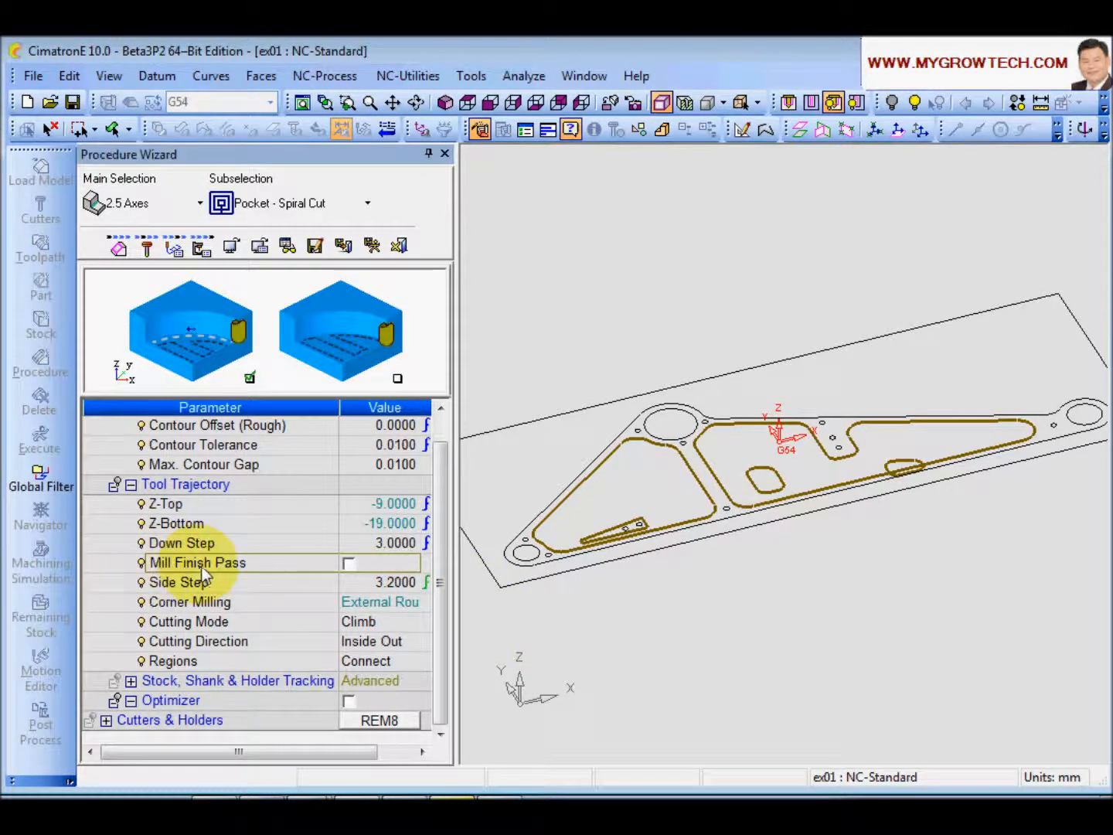
pyautogui.click(348, 563)
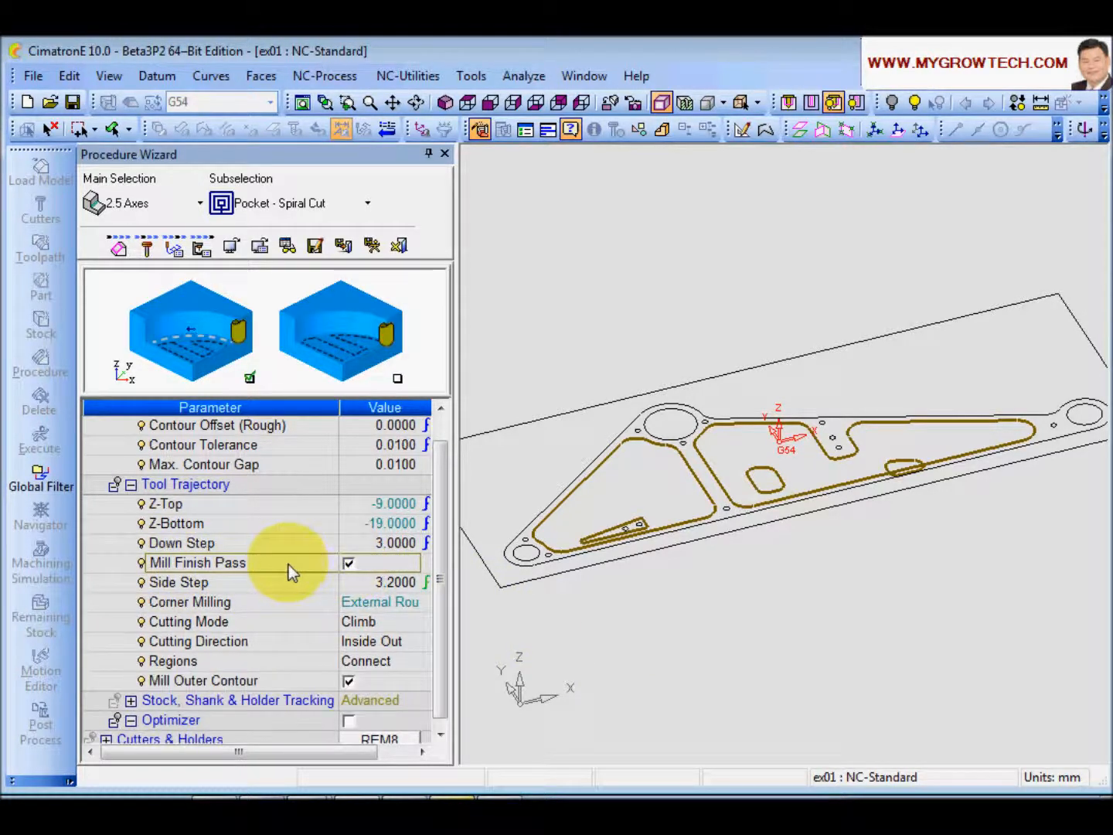
# Set the rough Contour Offset of the pocket procedure to 0.5.
pyautogui.scroll(2, 445, 518)
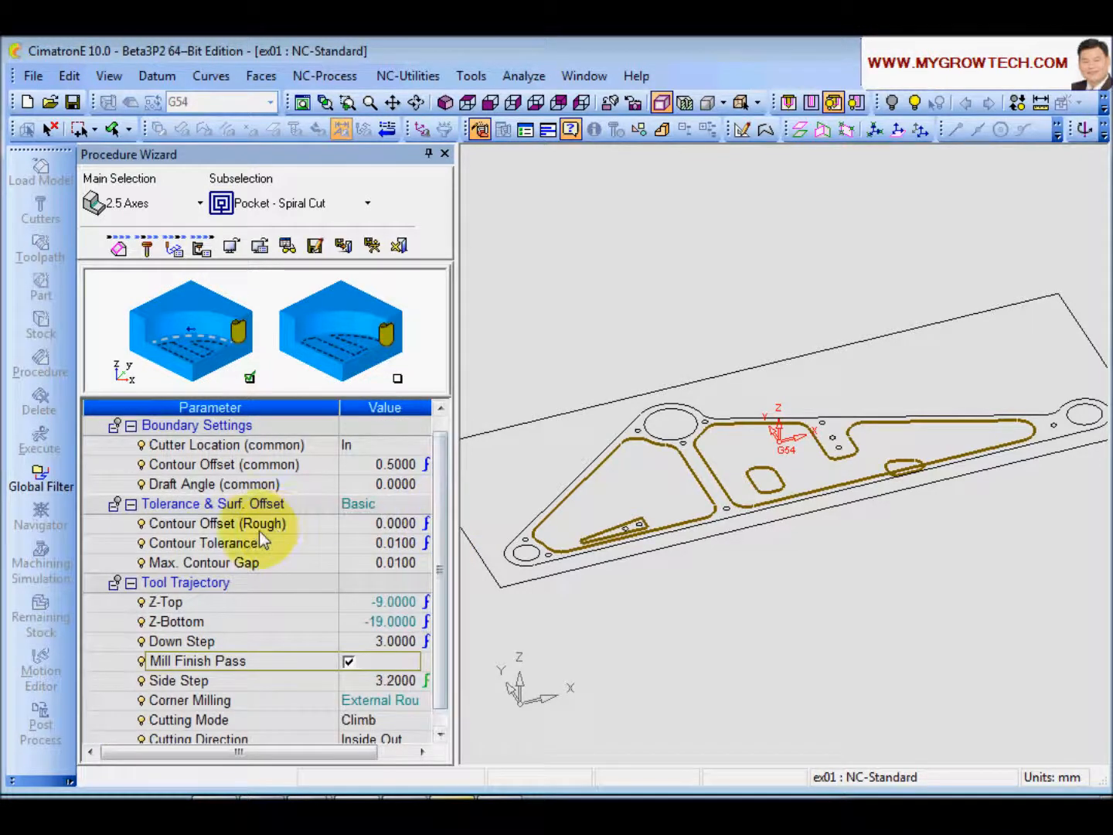
pyautogui.click(265, 528)
pyautogui.click(350, 530)
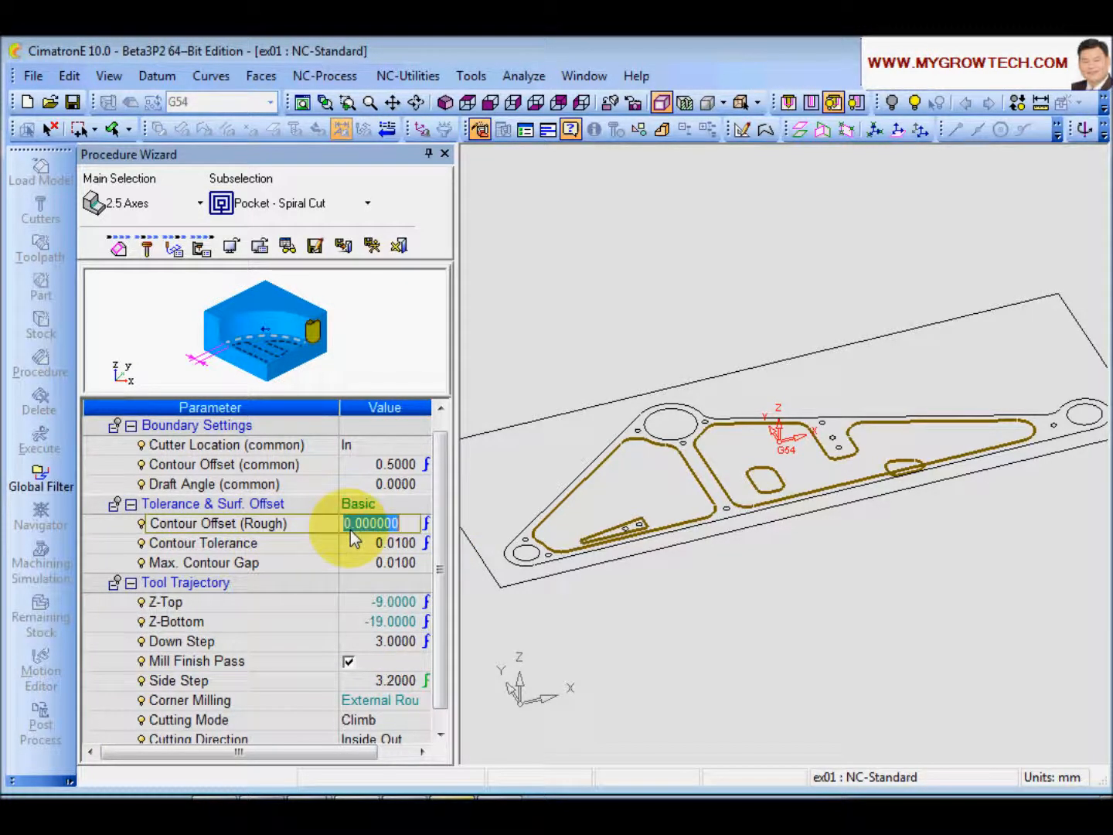
pyautogui.write('0.5')
pyautogui.press('Return')
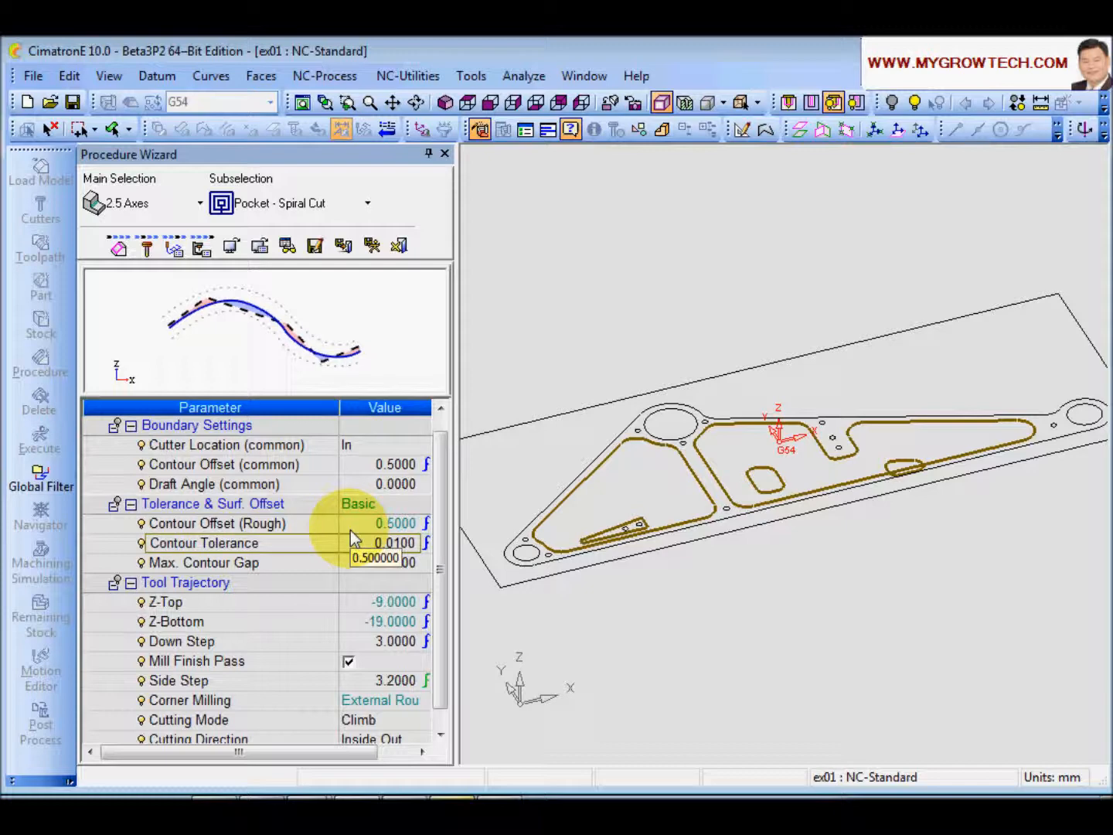
pyautogui.click(290, 522)
# Review the remaining motion parameters, and save and calculate the pocket procedure.
pyautogui.scroll(-2, 439, 552)
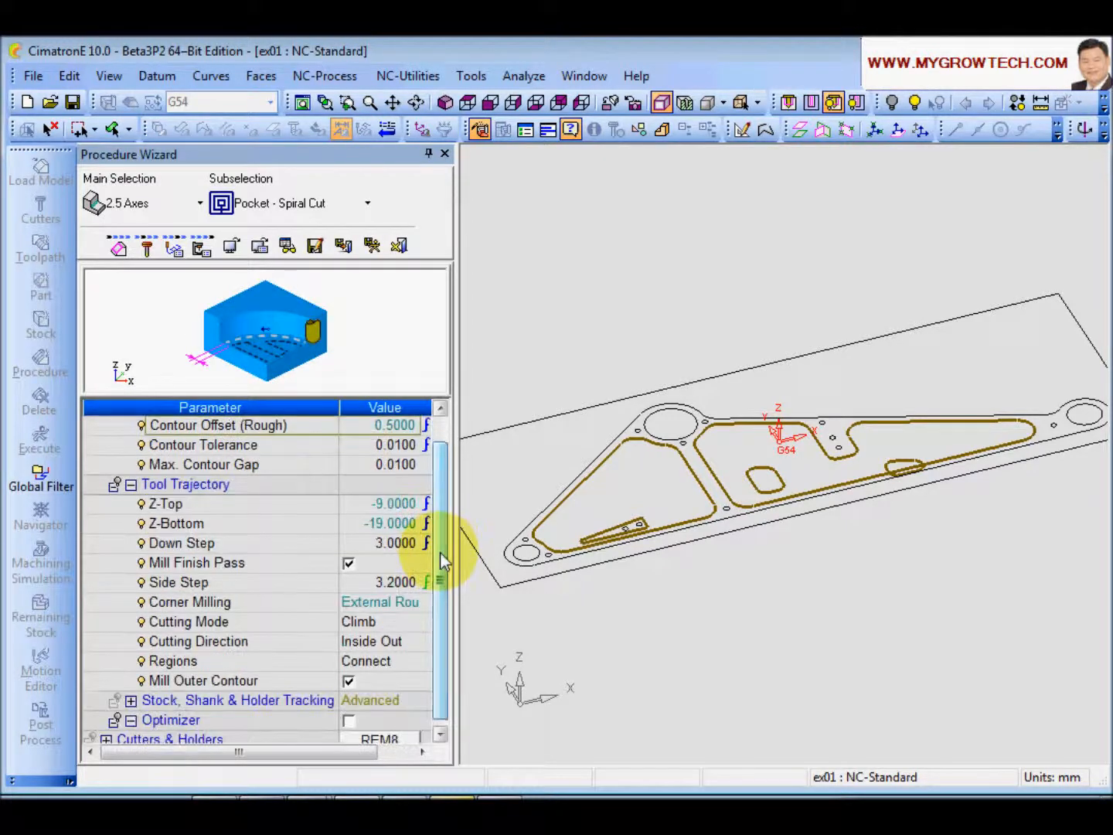
pyautogui.scroll(1, 440, 549)
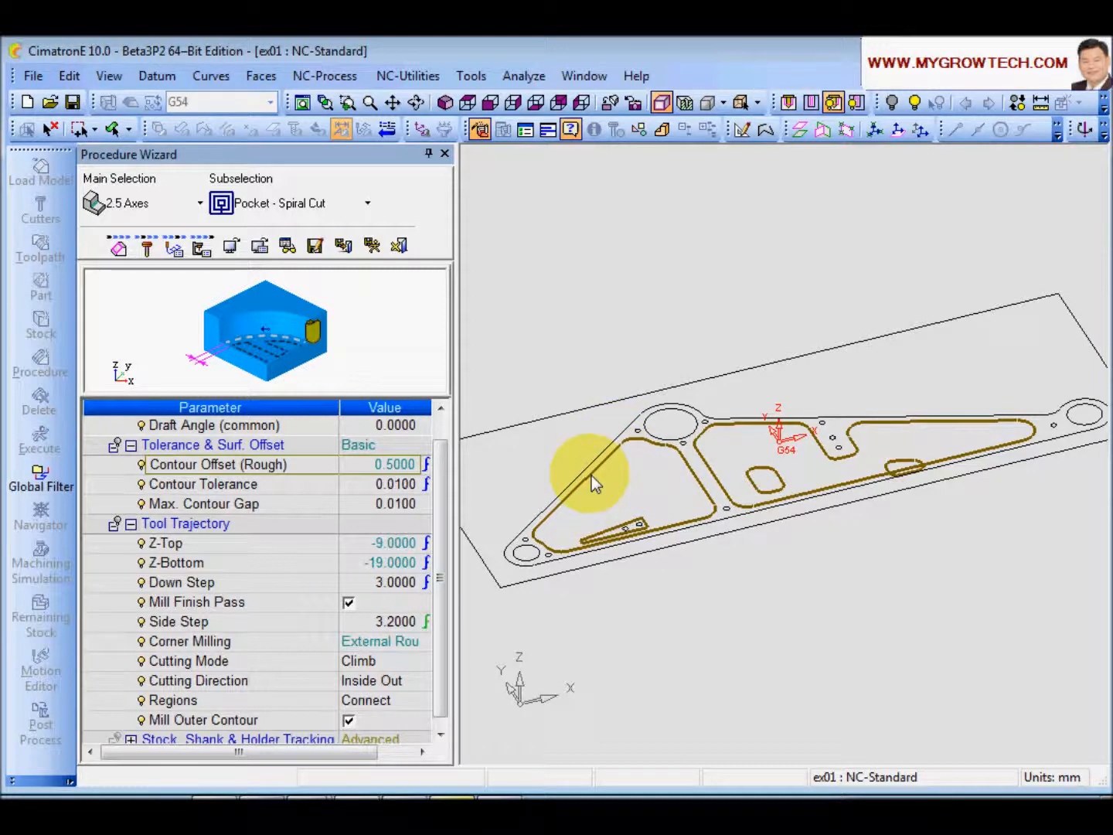
pyautogui.scroll(-2, 556, 438)
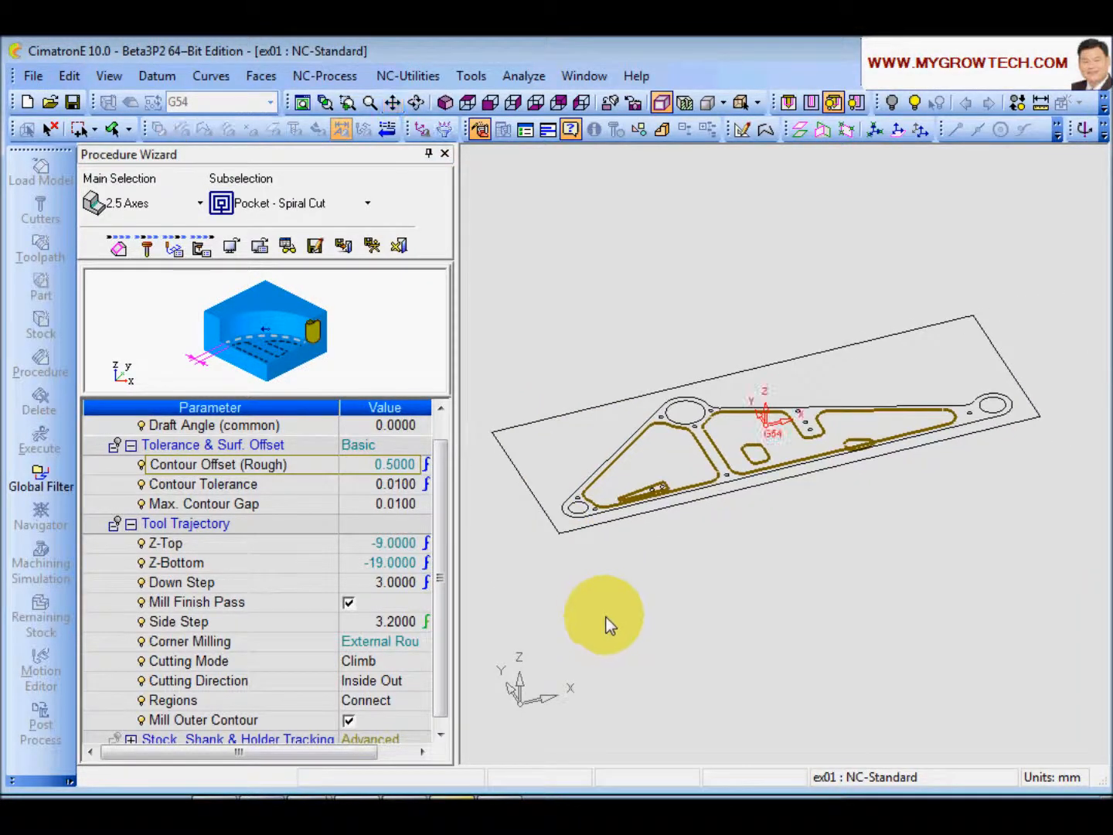
pyautogui.scroll(-1, 439, 686)
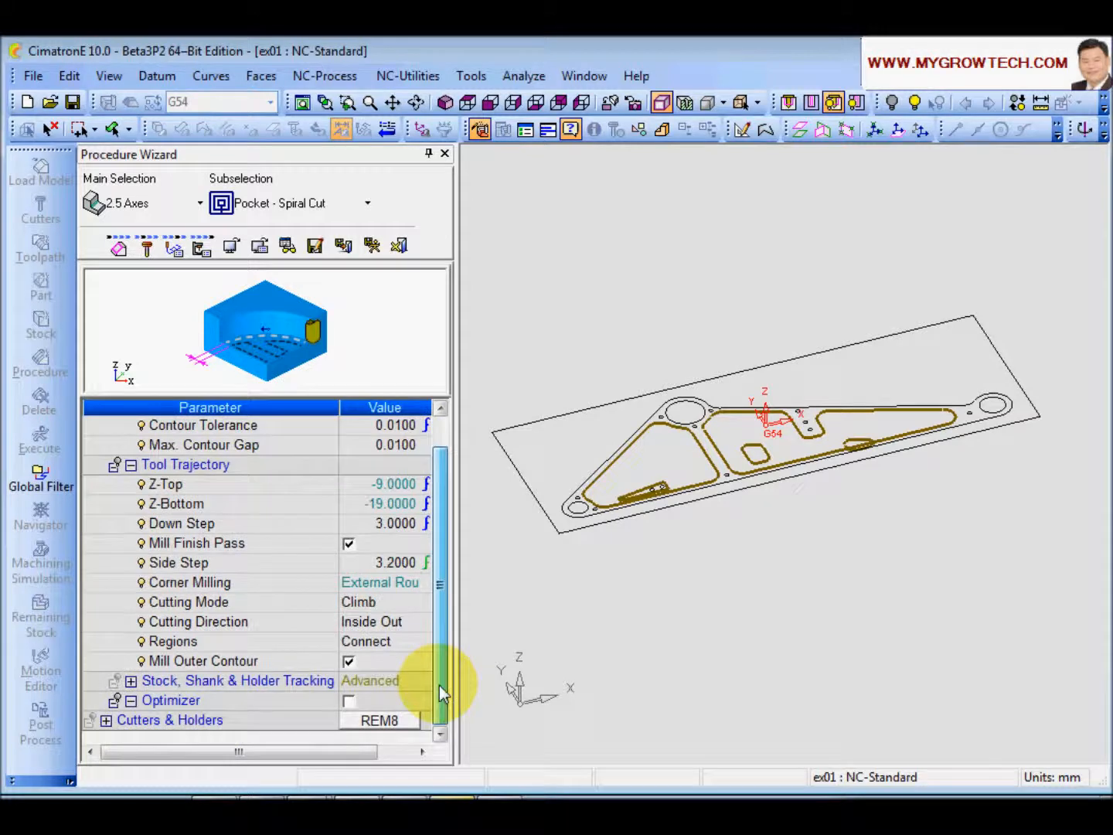
pyautogui.scroll(3, 440, 685)
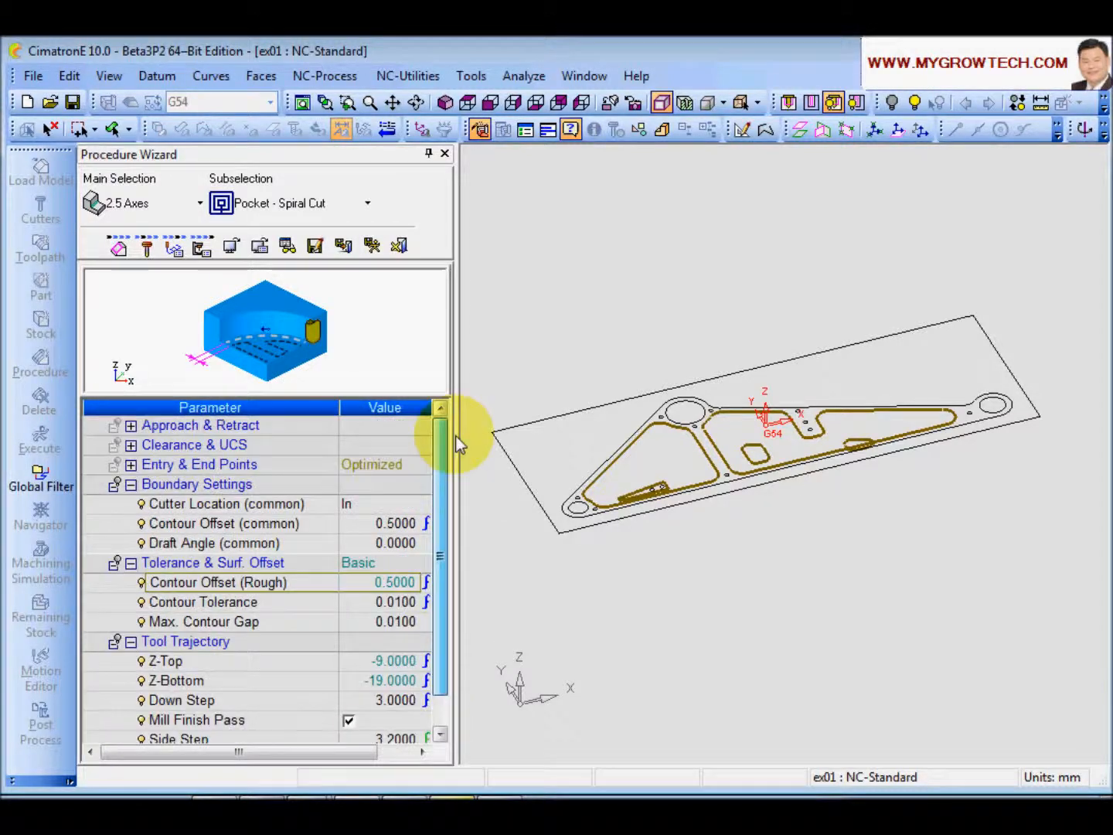
pyautogui.click(375, 245)
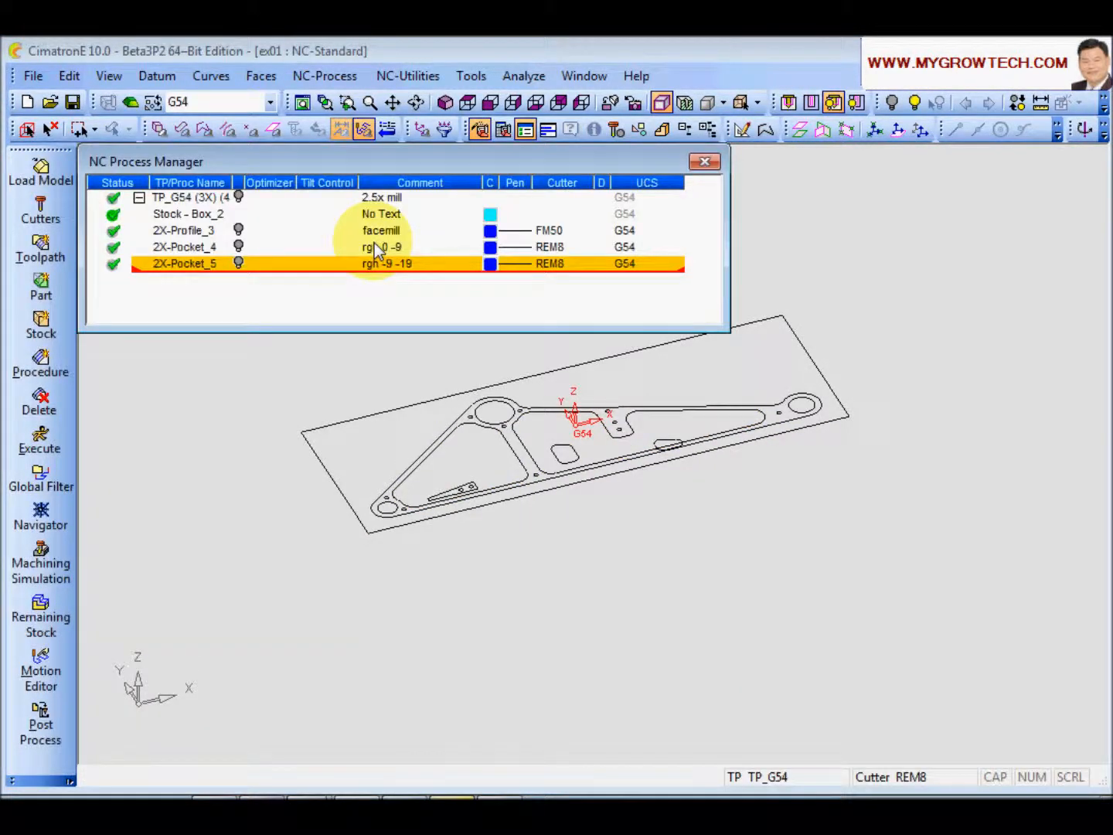
# Show the 2X-Pocket_5 toolpath and inspect it around the islands in an angled view and the top view.
pyautogui.click(238, 262)
pyautogui.scroll(3, 738, 442)
pyautogui.moveTo(648, 581); pyautogui.dragTo(738, 616, button='middle')
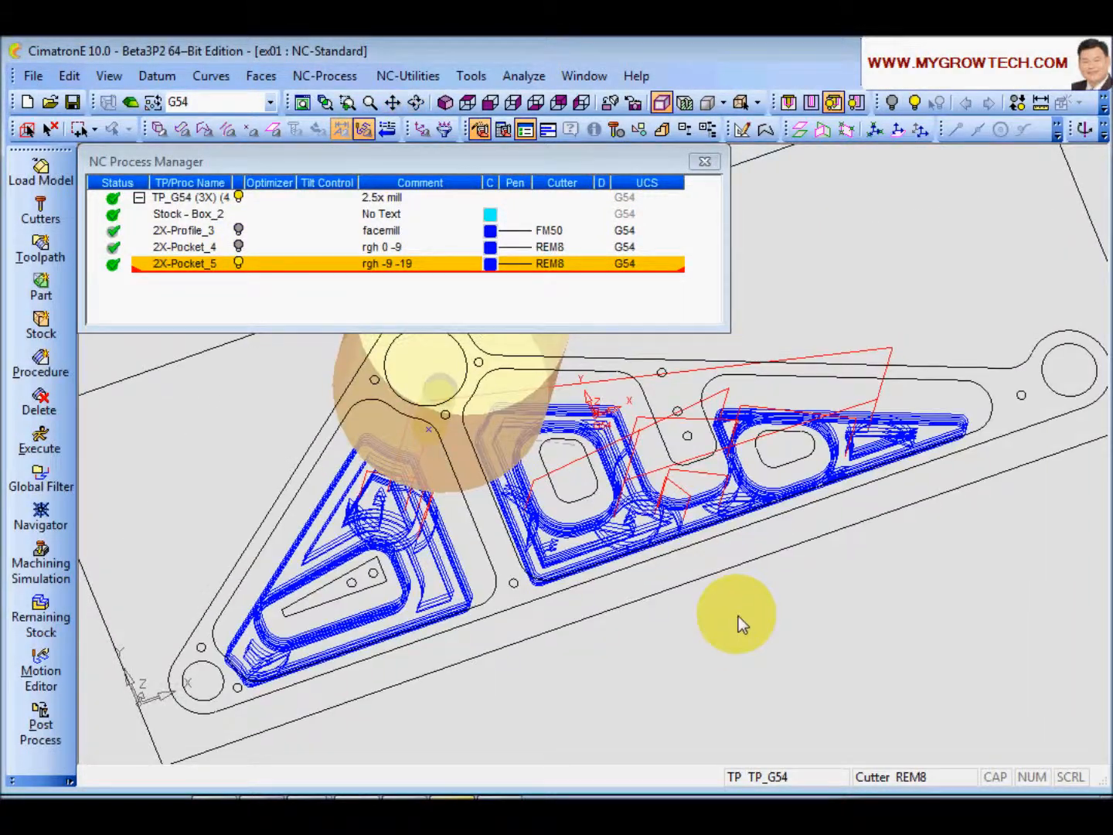
pyautogui.click(468, 103)
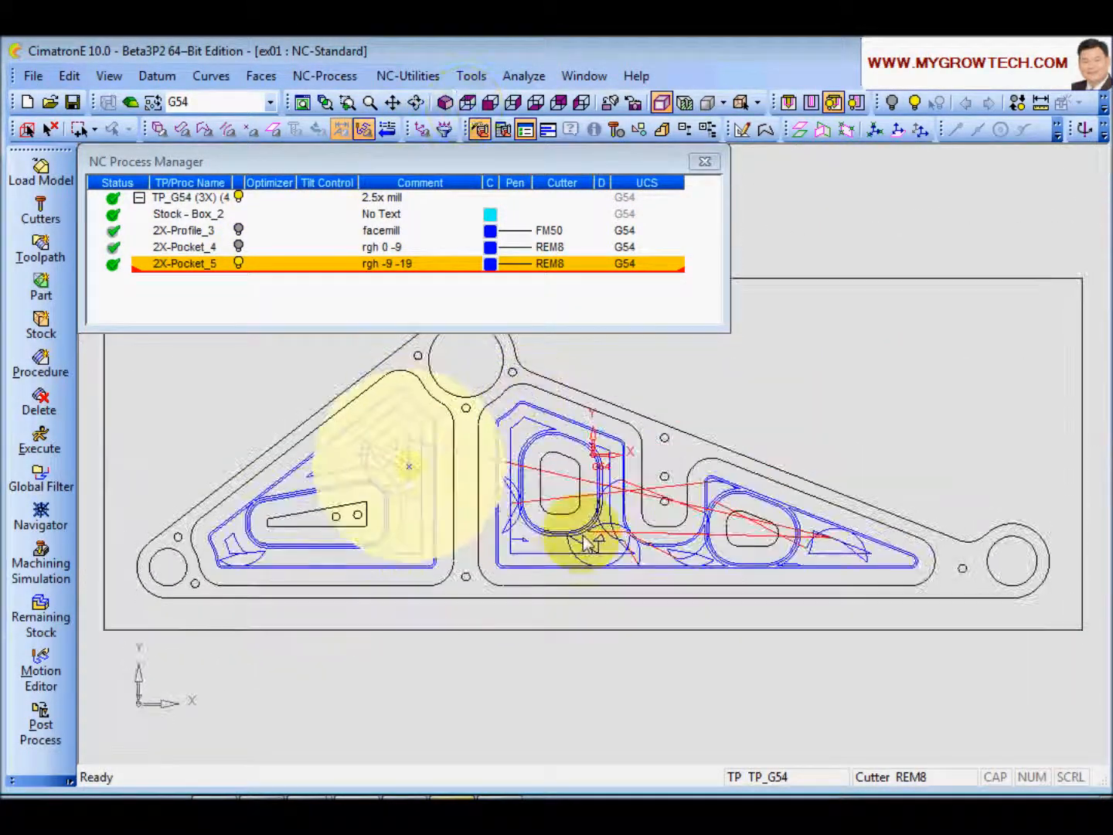
# Examine the 2X-Pocket_5 toolpath passes around the islands up close and in an angled view of the whole part.
pyautogui.keyDown('ctrl'); pyautogui.moveTo(618, 588); pyautogui.dragTo(691, 422, button='right'); pyautogui.keyUp('ctrl')
pyautogui.keyDown('ctrl'); pyautogui.moveTo(495, 514); pyautogui.dragTo(712, 535, button='middle'); pyautogui.keyUp('ctrl')
pyautogui.keyDown('ctrl'); pyautogui.moveTo(348, 618); pyautogui.dragTo(621, 533, button='middle'); pyautogui.keyUp('ctrl')
pyautogui.keyDown('ctrl'); pyautogui.moveTo(619, 568); pyautogui.dragTo(611, 431, button='right'); pyautogui.keyUp('ctrl')
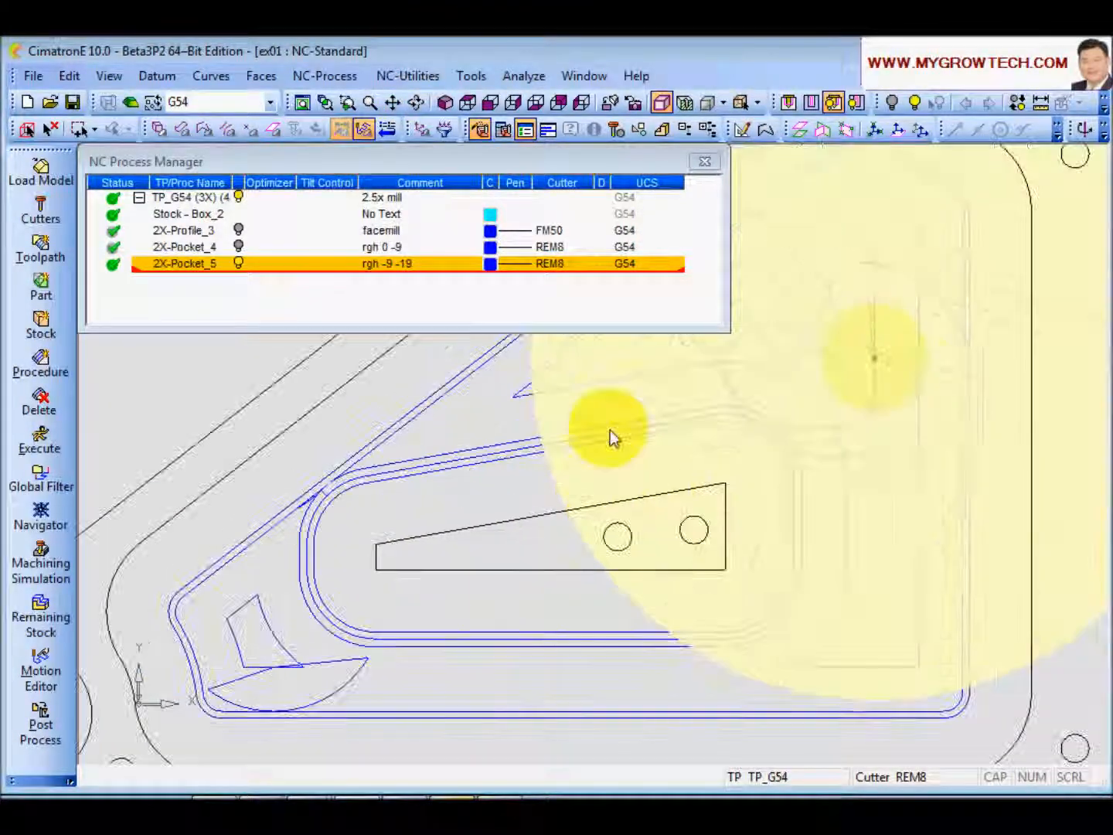
pyautogui.moveTo(505, 595); pyautogui.dragTo(557, 506, button='middle')
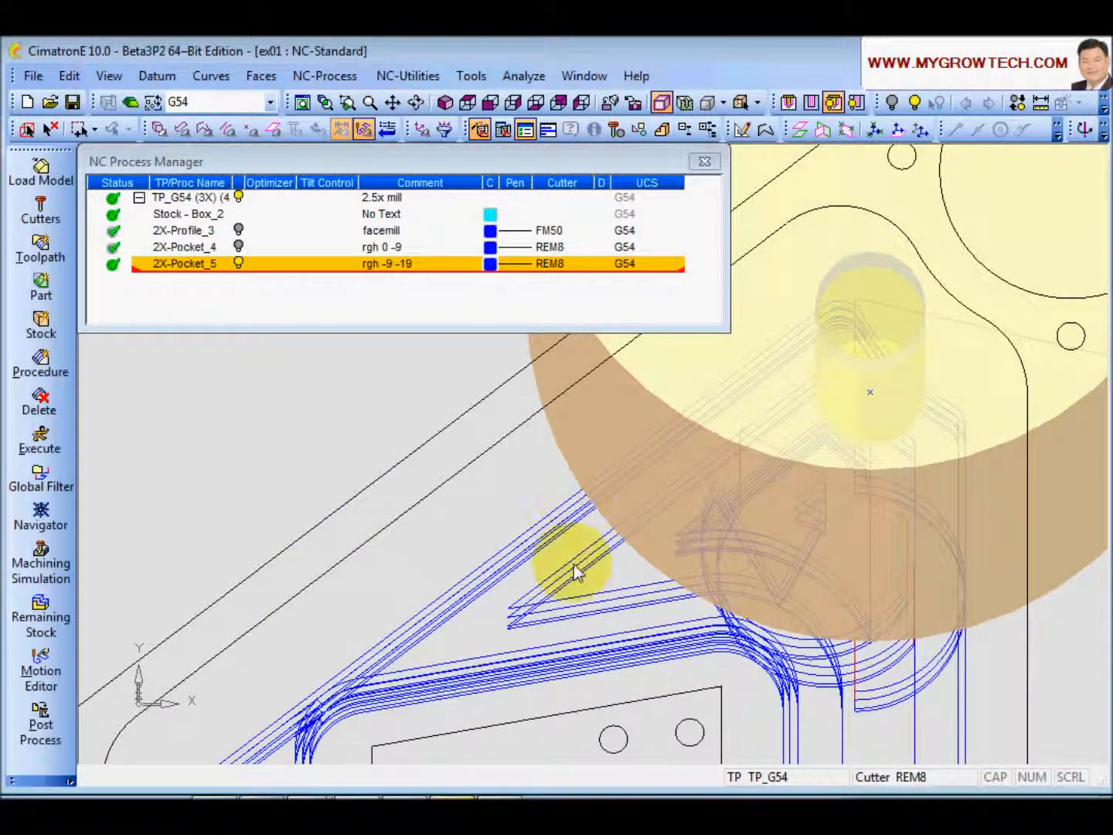
pyautogui.keyDown('ctrl'); pyautogui.moveTo(576, 572); pyautogui.dragTo(588, 756, button='right'); pyautogui.keyUp('ctrl')
pyautogui.keyDown('ctrl'); pyautogui.moveTo(651, 668); pyautogui.dragTo(809, 545); pyautogui.keyUp('ctrl')
pyautogui.moveTo(856, 524); pyautogui.dragTo(650, 537, button='middle')
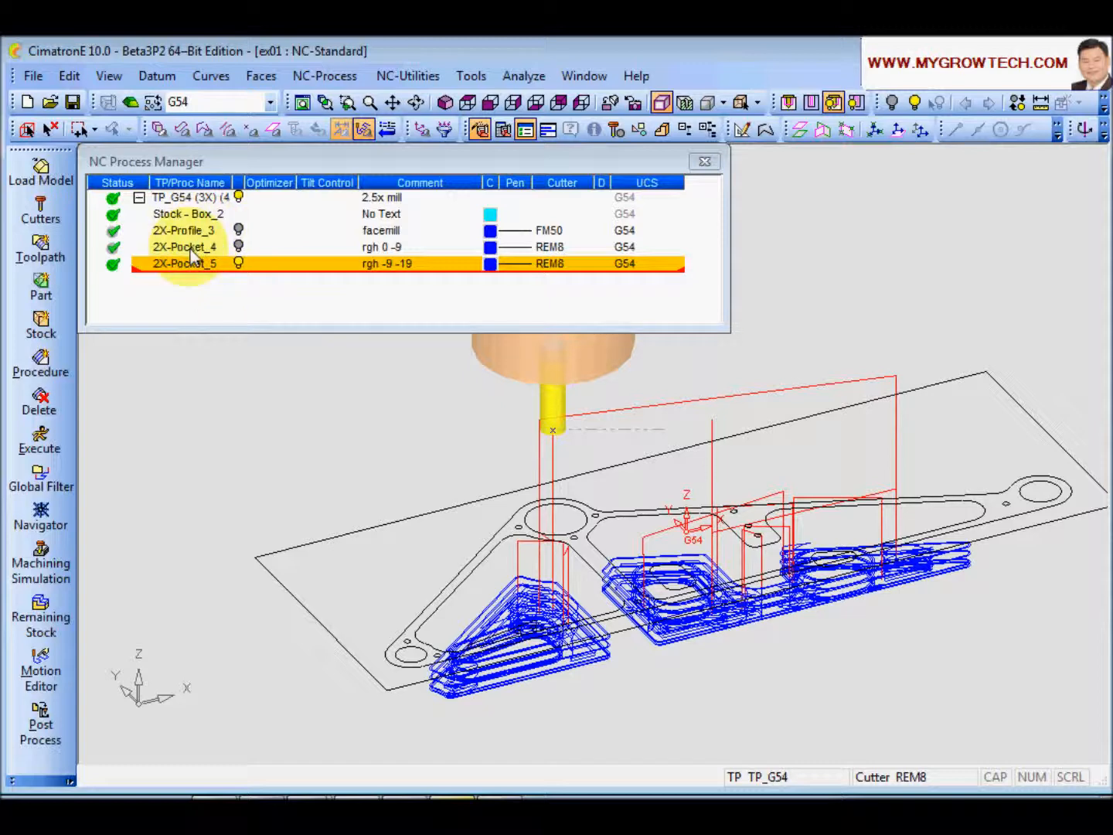
# Launch a standard Machining Simulation of the entire TP_G54 toolpath with material removal on the current stock.
pyautogui.click(193, 200)
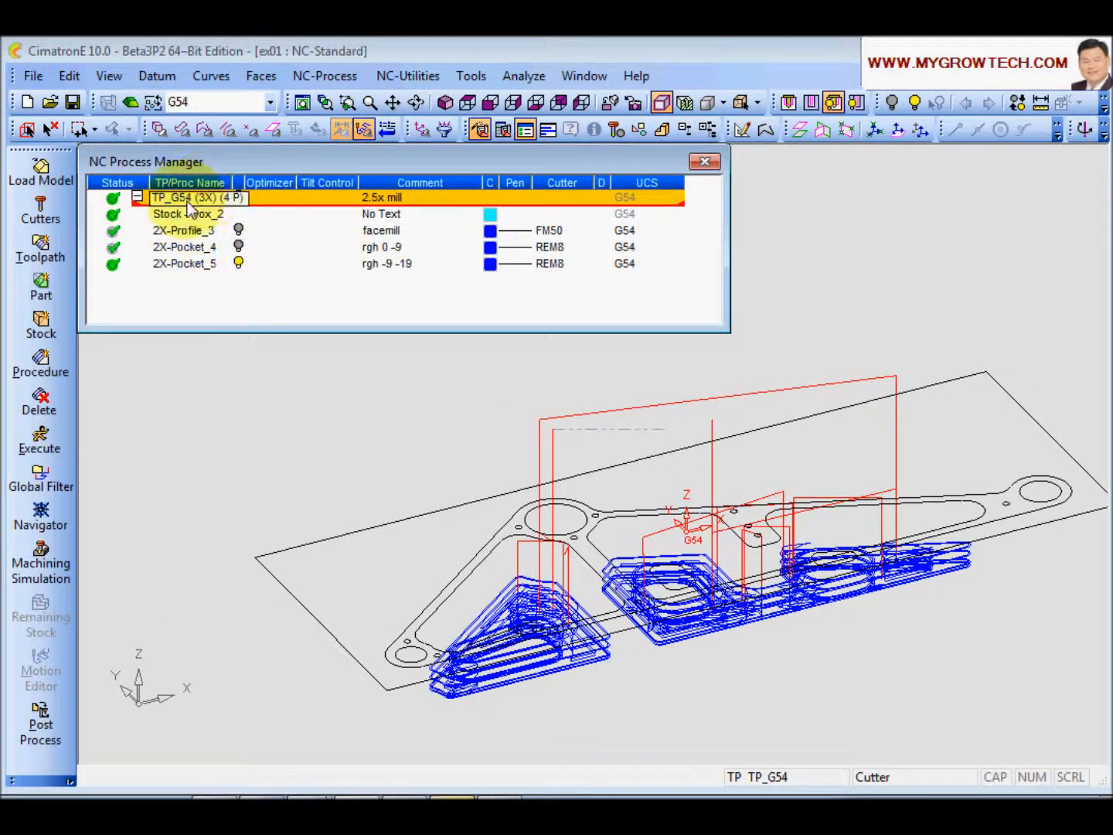
pyautogui.click(67, 570)
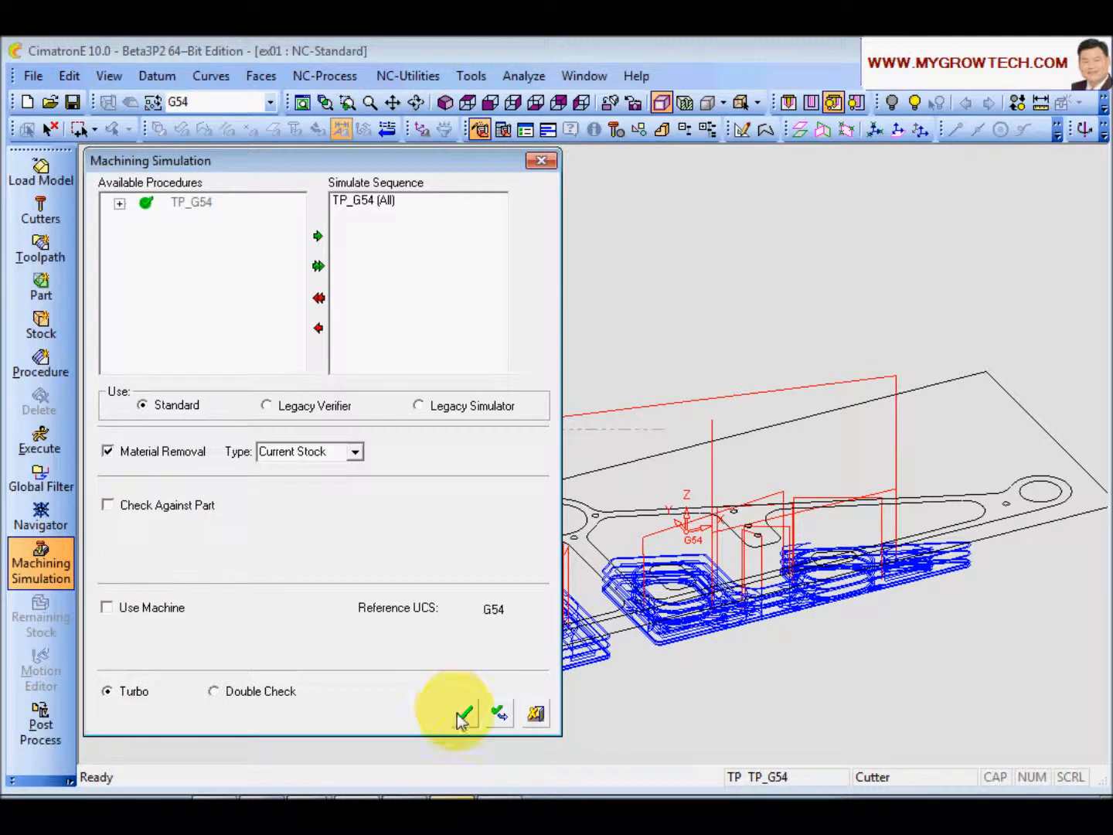
pyautogui.click(462, 718)
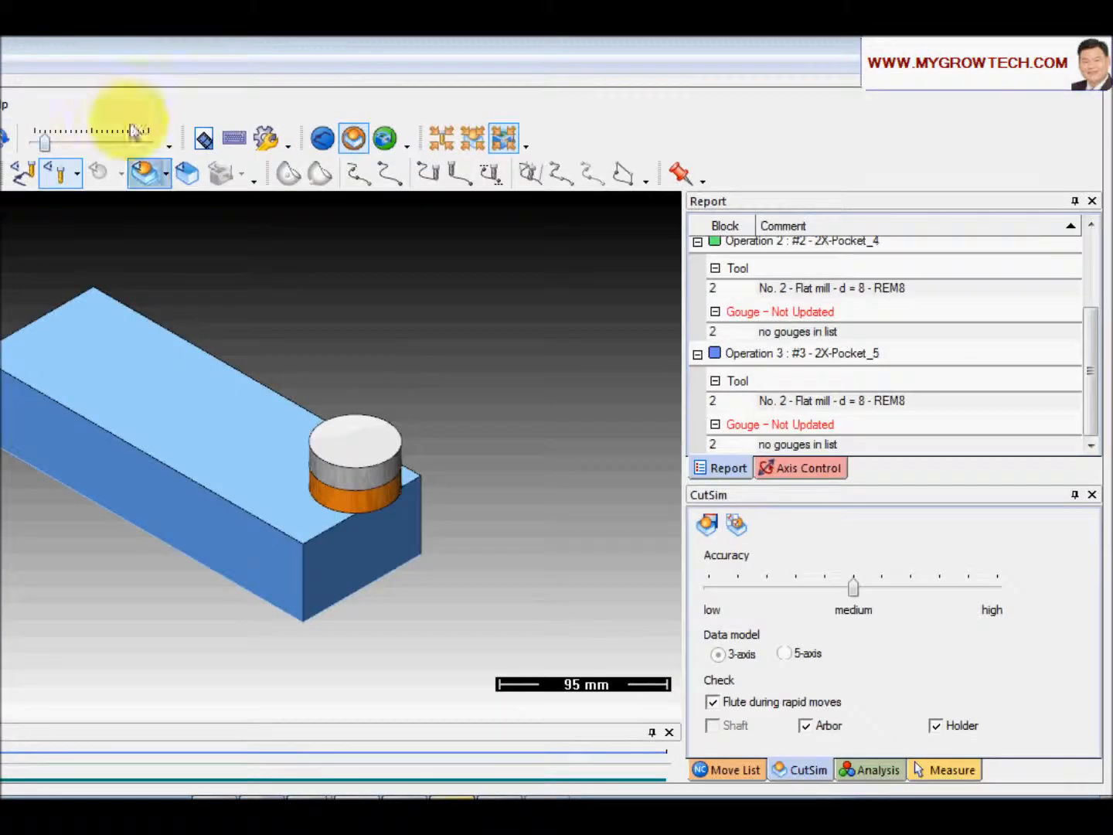
# Enlarge the Machine Simulation window, raise the playback speed to about mid-range, and run the simulation.
pyautogui.moveTo(136, 52); pyautogui.dragTo(441, 60)
pyautogui.moveTo(859, 745); pyautogui.dragTo(1084, 771)
pyautogui.scroll(5, 461, 465)
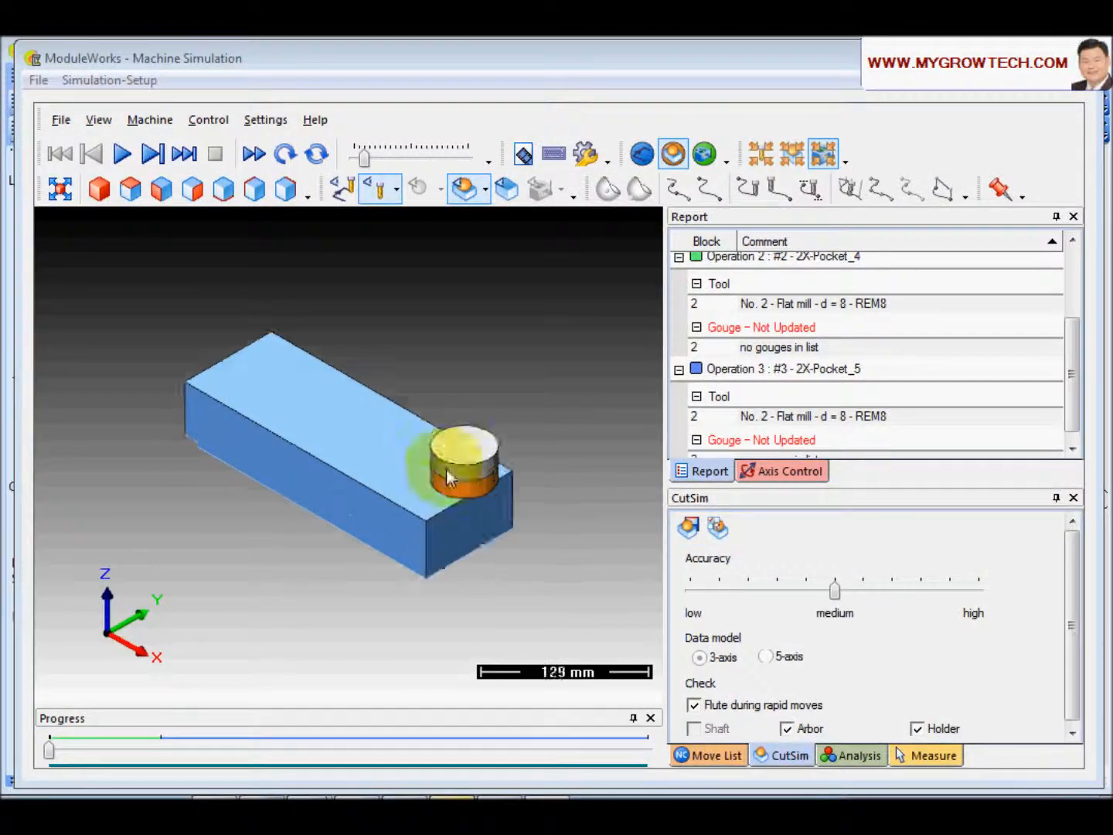
pyautogui.moveTo(364, 157); pyautogui.dragTo(413, 160)
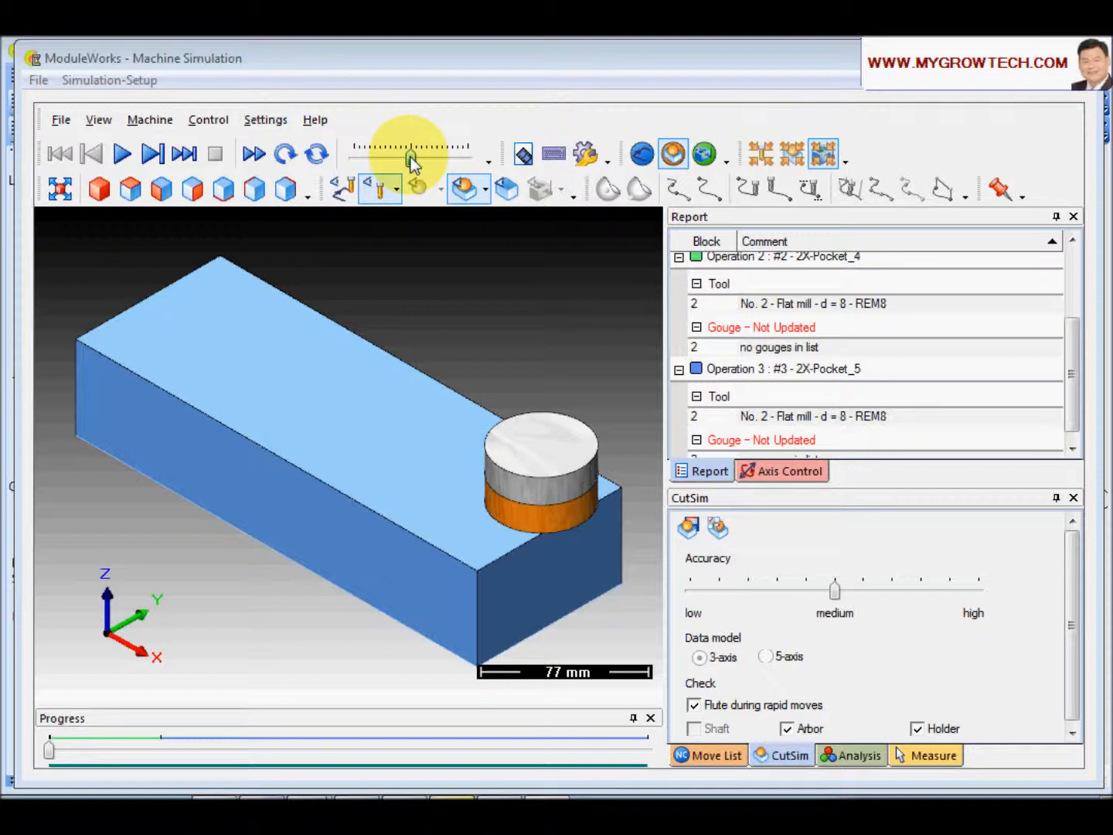
pyautogui.click(120, 156)
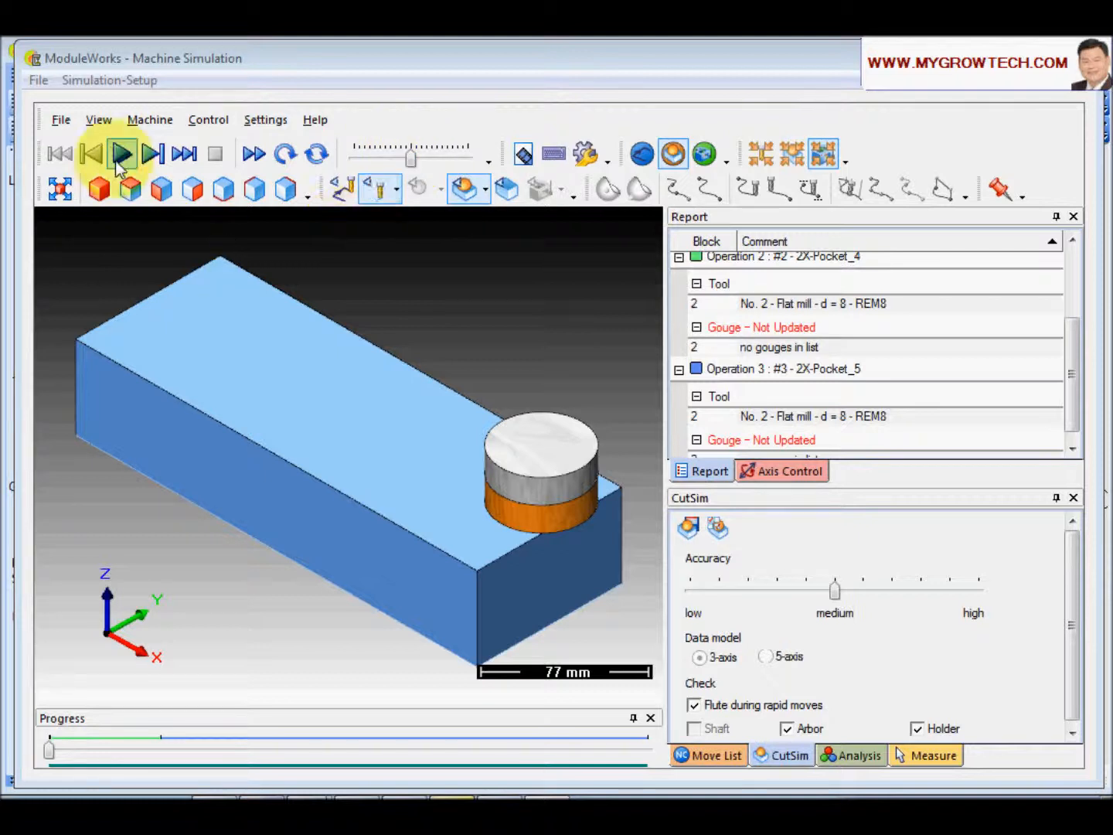
pyautogui.click(122, 154)
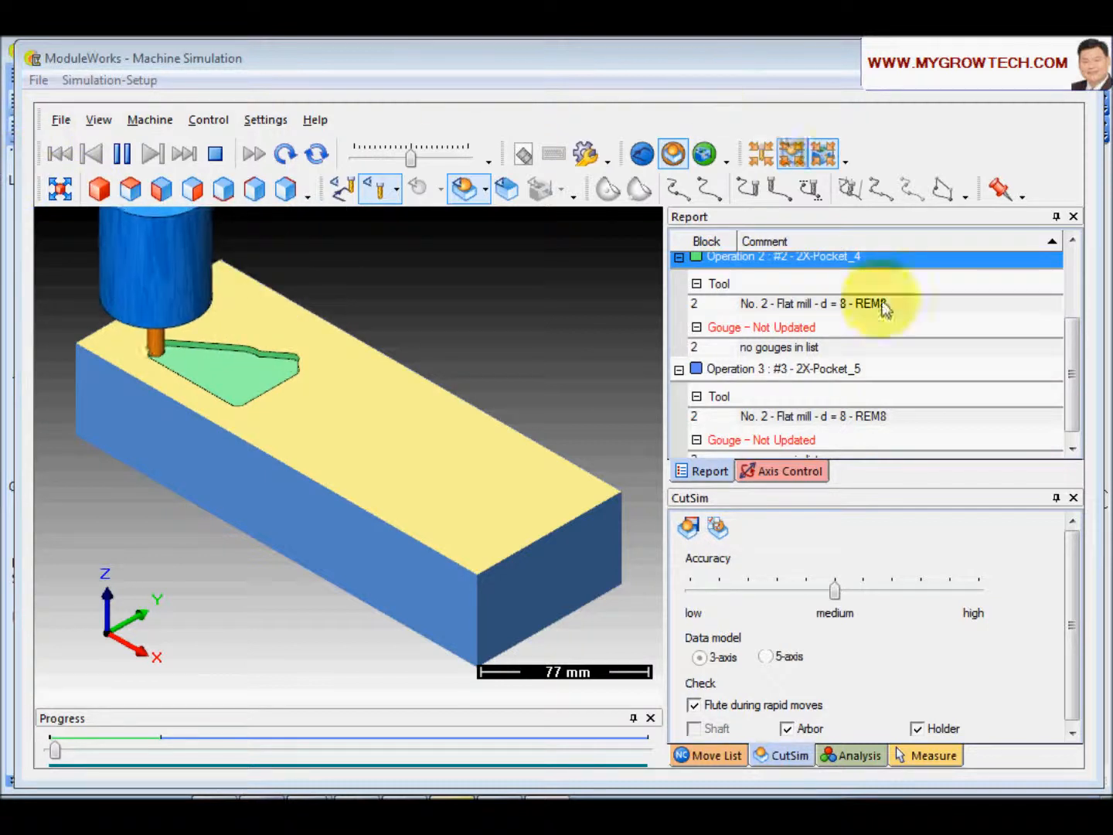
pyautogui.click(969, 664)
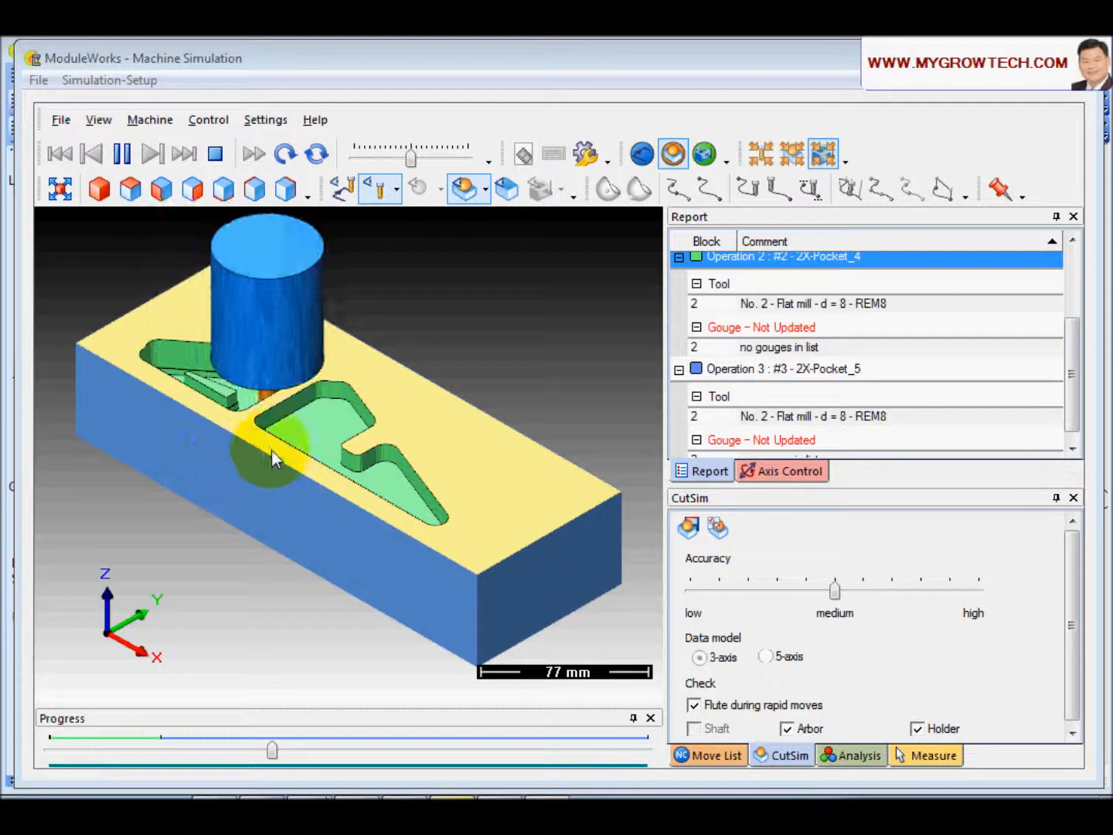
# Examine the pockets and islands from several angles while the simulation cuts the 8 mm roughing passes.
pyautogui.scroll(3, 267, 471)
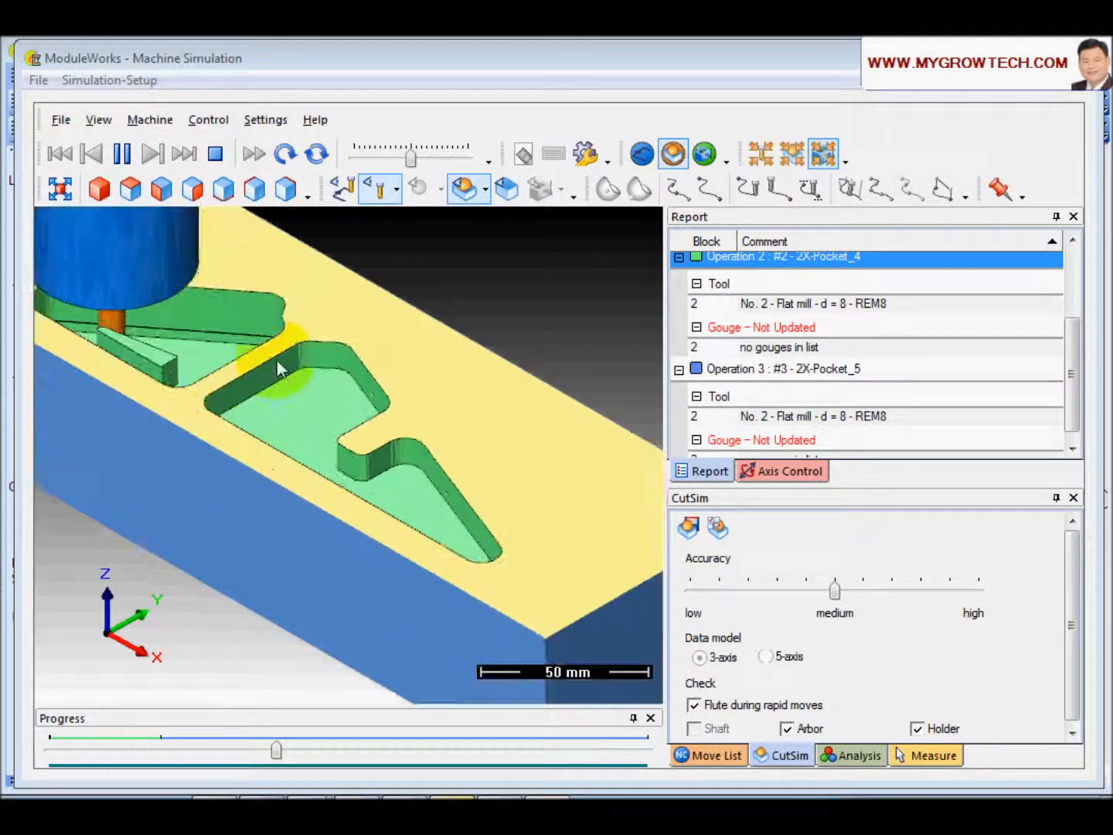
pyautogui.moveTo(280, 479); pyautogui.dragTo(423, 487)
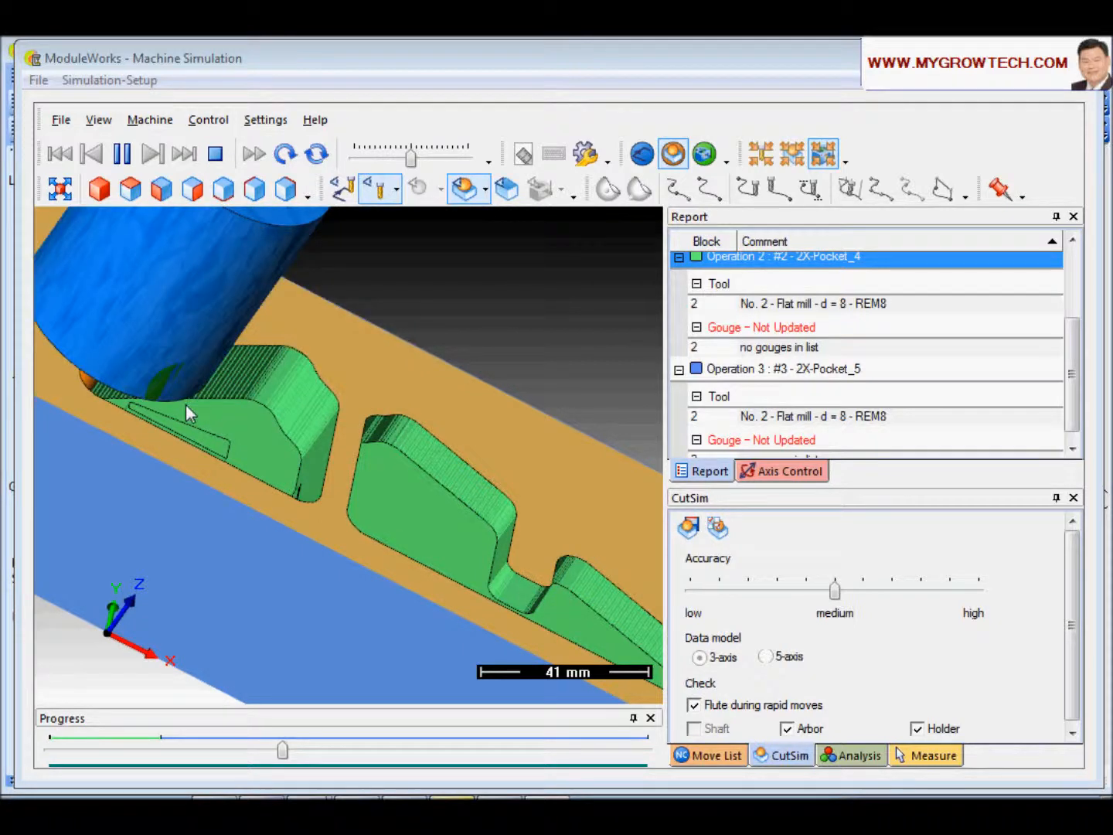
pyautogui.moveTo(249, 424); pyautogui.dragTo(321, 486)
pyautogui.scroll(-3, 251, 485)
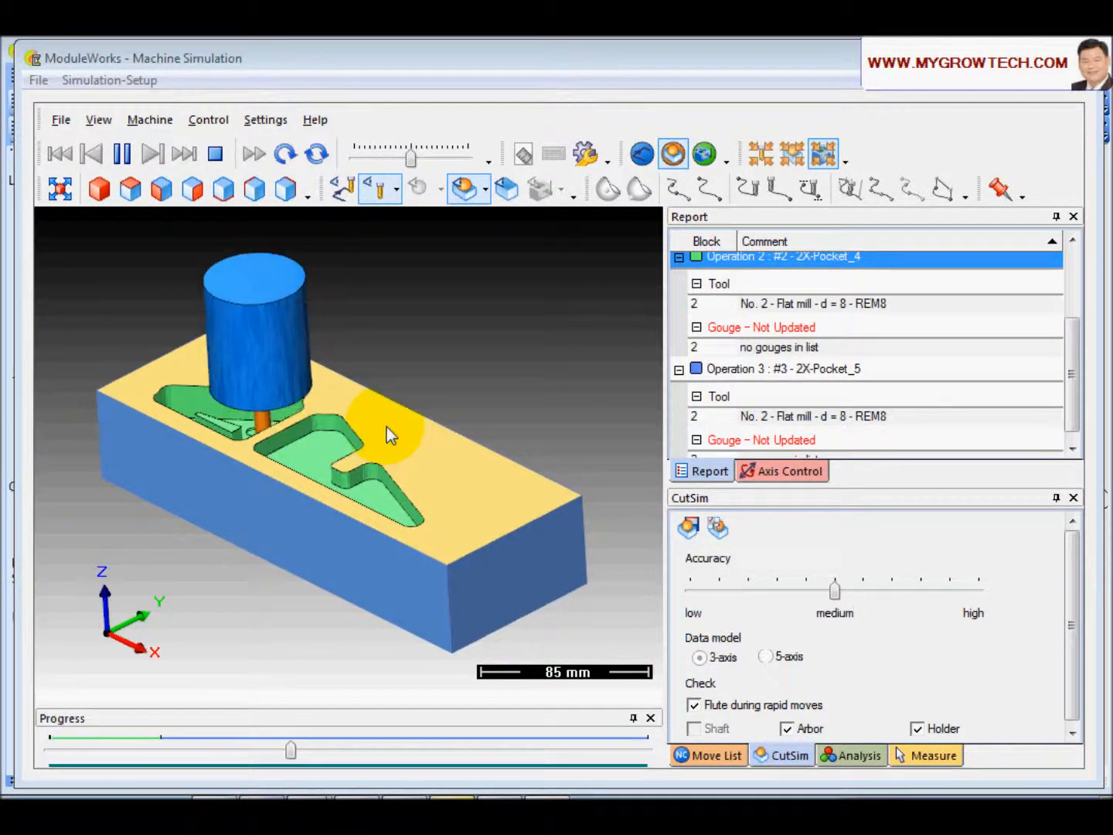
pyautogui.moveTo(240, 505); pyautogui.dragTo(326, 485)
pyautogui.scroll(2, 326, 486)
# Speed up the simulation to finish it, examine the machined islands, and close the simulation window.
pyautogui.moveTo(408, 159); pyautogui.dragTo(433, 161)
pyautogui.scroll(-2, 396, 437)
pyautogui.moveTo(395, 440); pyautogui.dragTo(366, 491)
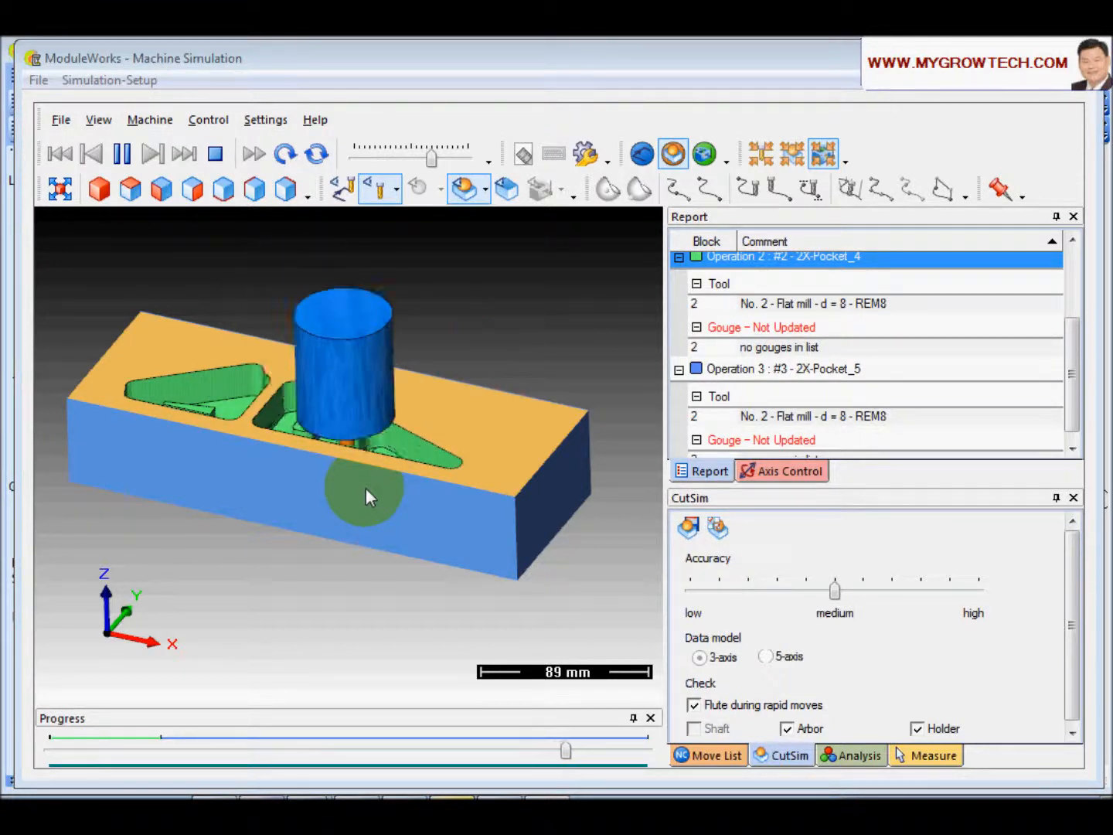
pyautogui.moveTo(365, 487)
pyautogui.mouseDown()
pyautogui.moveTo(364, 497)
pyautogui.moveTo(365, 426)
pyautogui.moveTo(359, 460)
pyautogui.mouseUp()
pyautogui.scroll(5, 395, 382)
pyautogui.moveTo(340, 444); pyautogui.dragTo(368, 576, button='middle')
pyautogui.moveTo(304, 400)
pyautogui.mouseDown()
pyautogui.moveTo(269, 362)
pyautogui.moveTo(219, 354)
pyautogui.moveTo(300, 395)
pyautogui.mouseUp()
pyautogui.scroll(-5, 325, 471)
pyautogui.moveTo(331, 507); pyautogui.dragTo(298, 427)
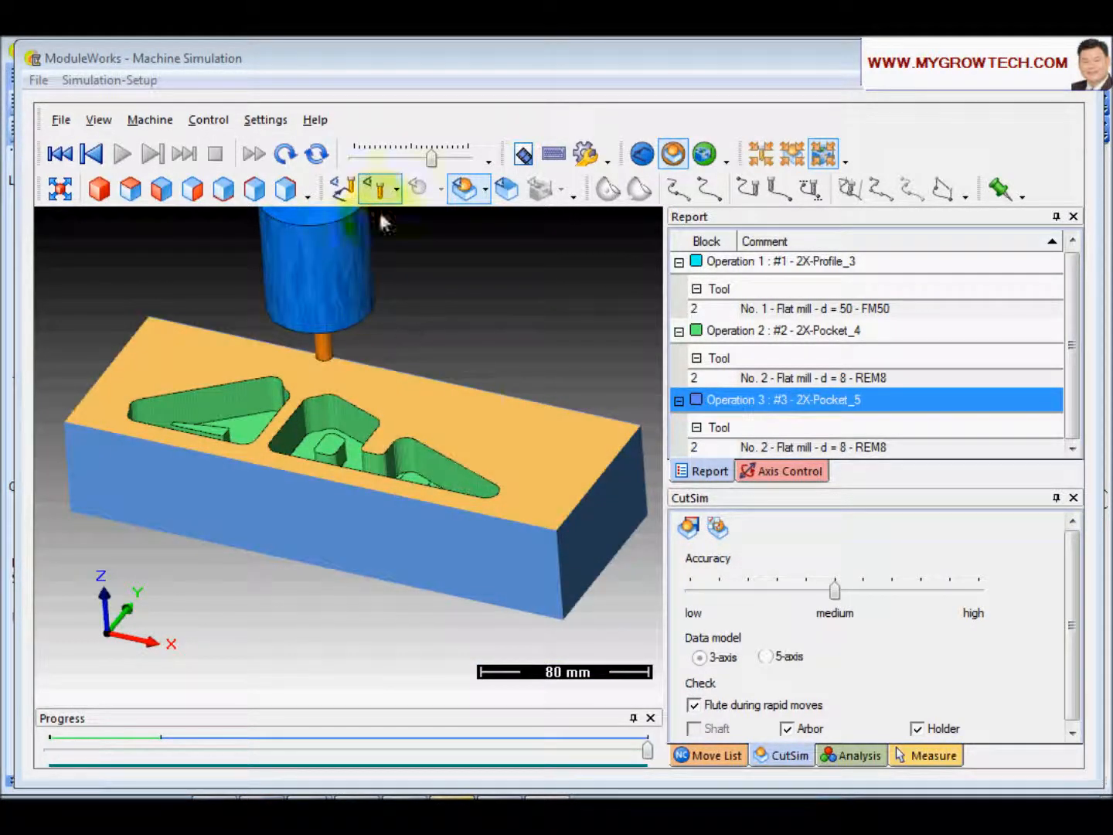
pyautogui.moveTo(366, 60); pyautogui.dragTo(629, 120)
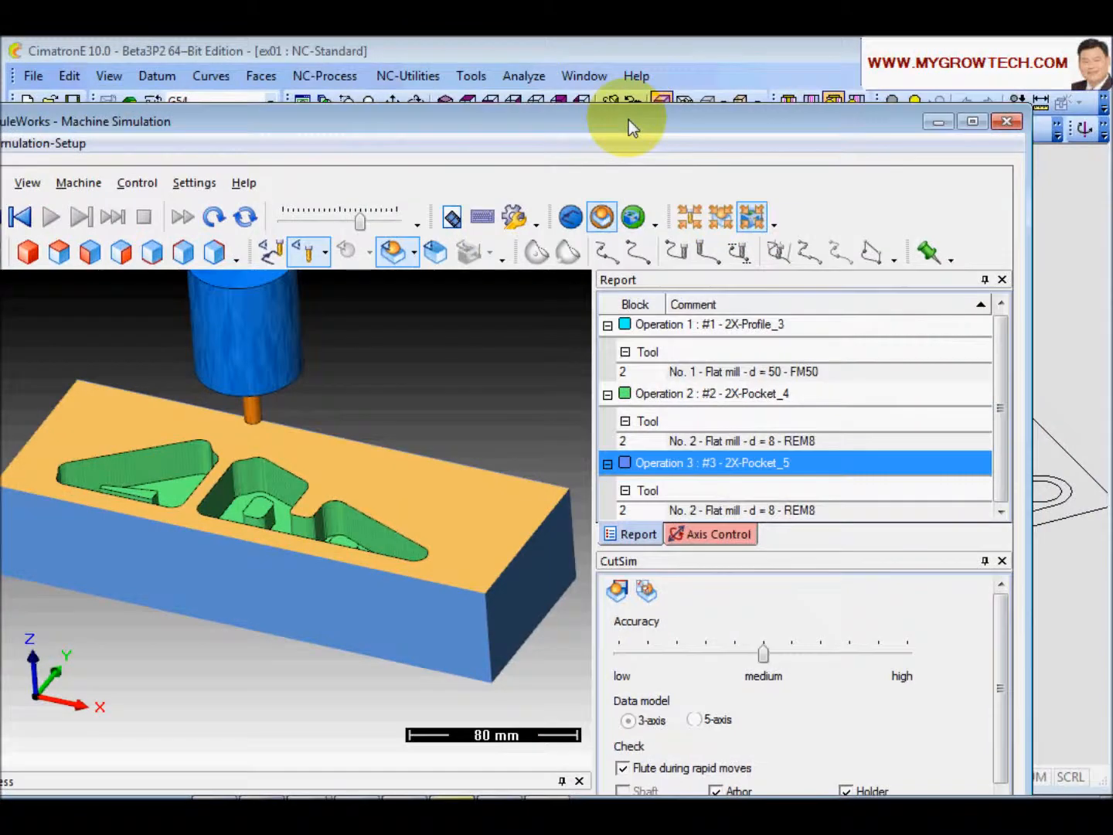
pyautogui.click(1008, 124)
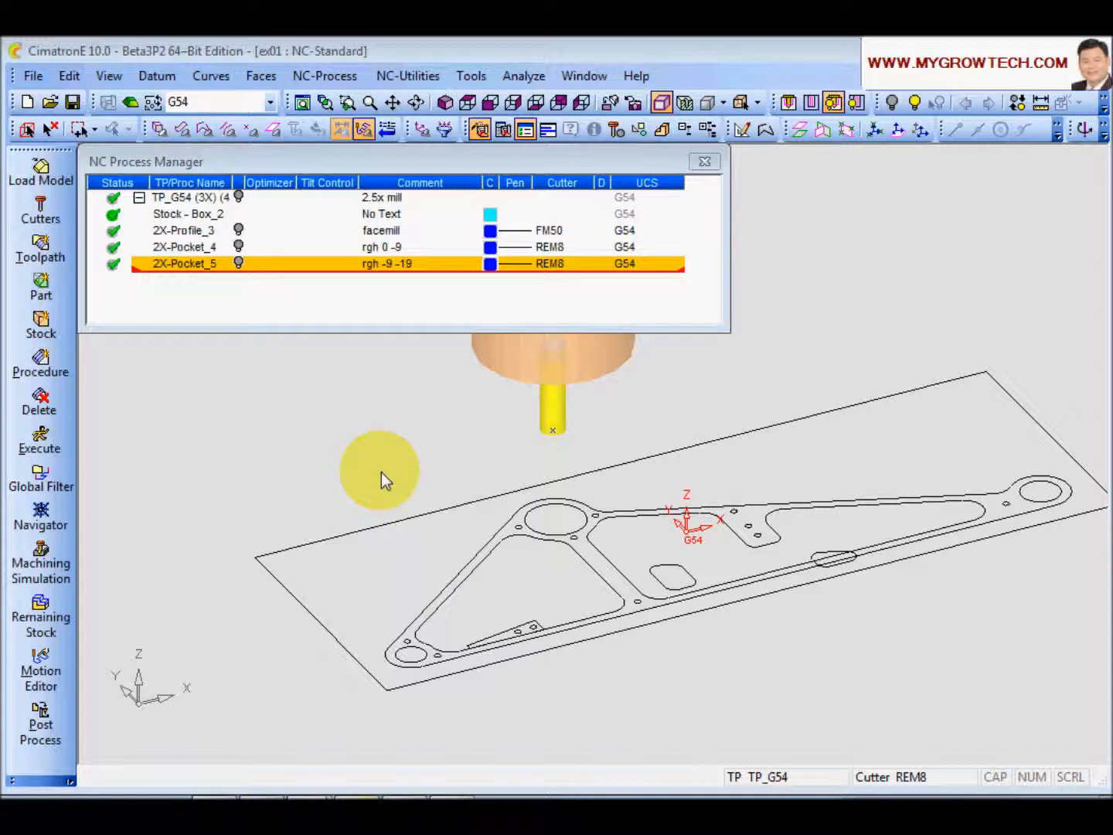
# Show the 2X-Pocket_4 toolpath and examine the spacing of its passes in the triangular pocket.
pyautogui.click(194, 249)
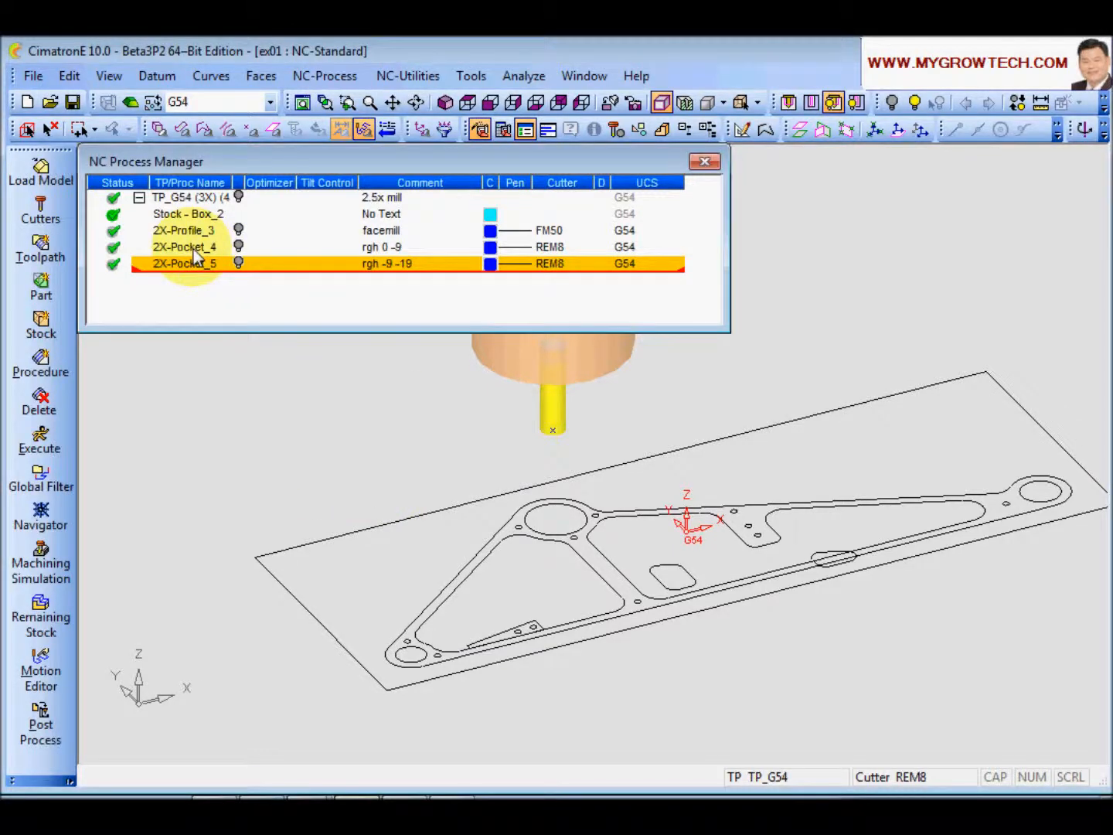
pyautogui.click(242, 248)
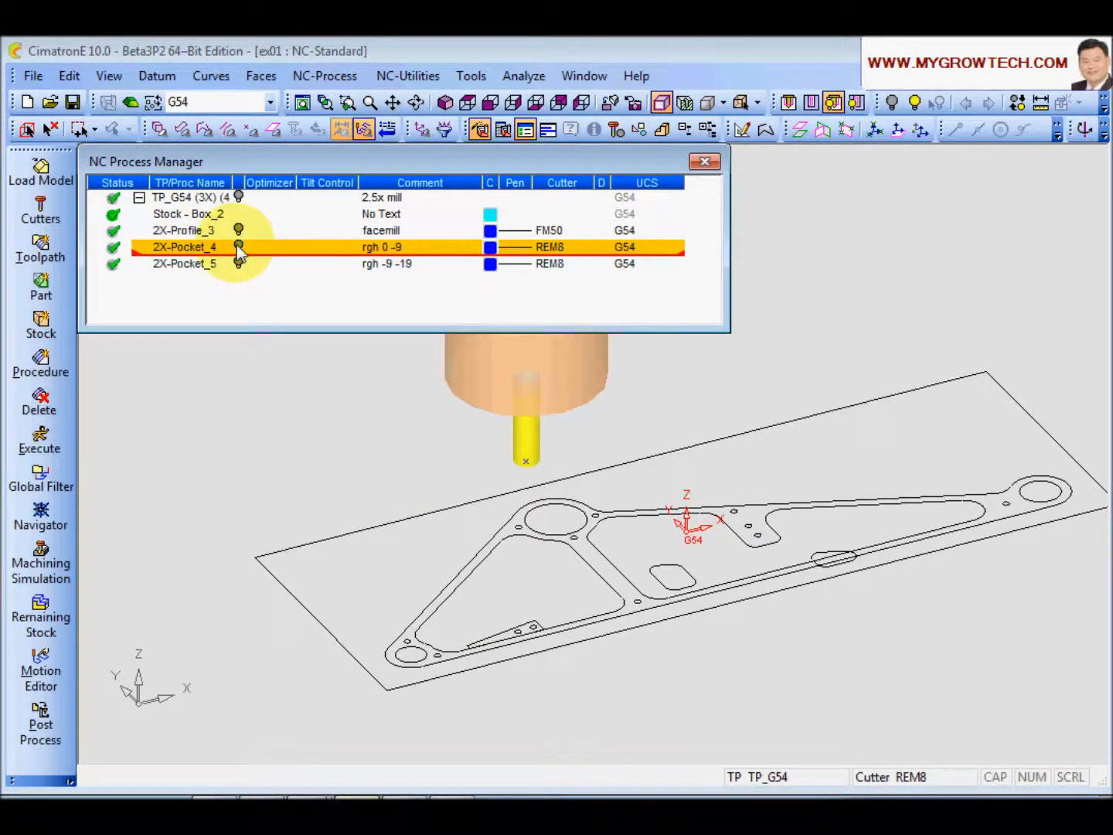
pyautogui.click(239, 248)
pyautogui.scroll(4, 637, 506)
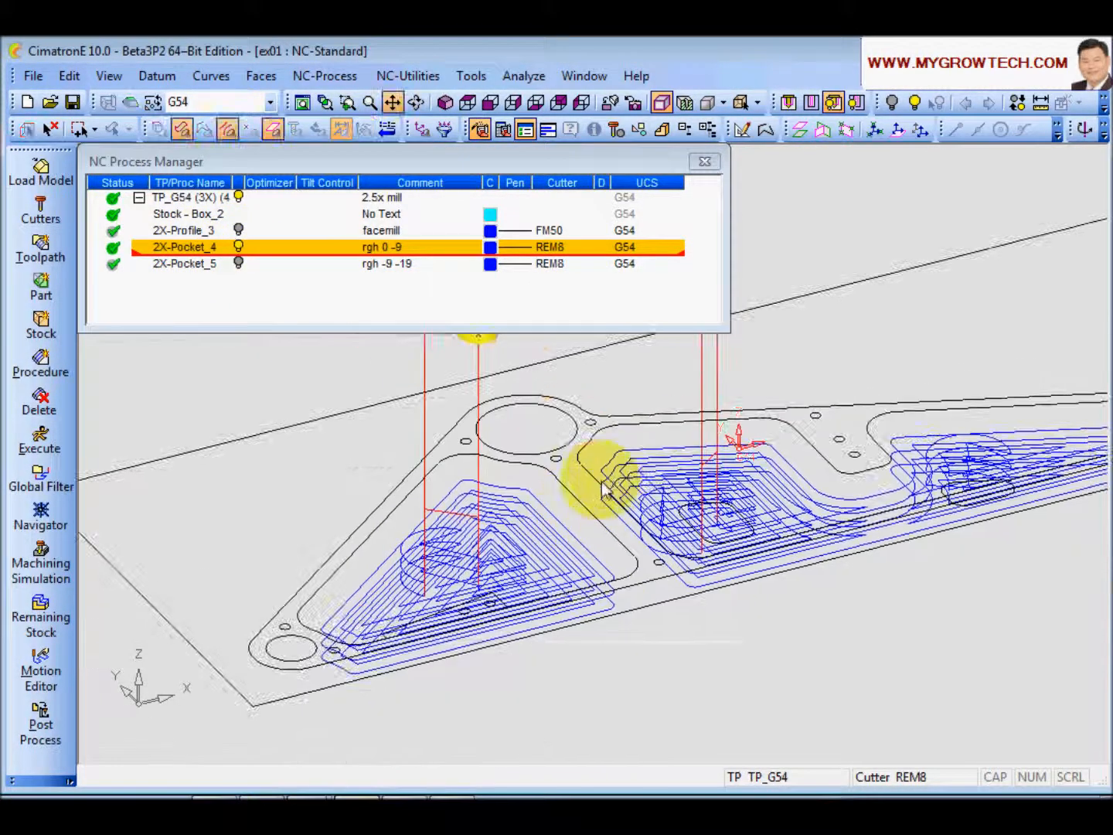
pyautogui.scroll(3, 572, 589)
pyautogui.scroll(3, 541, 541)
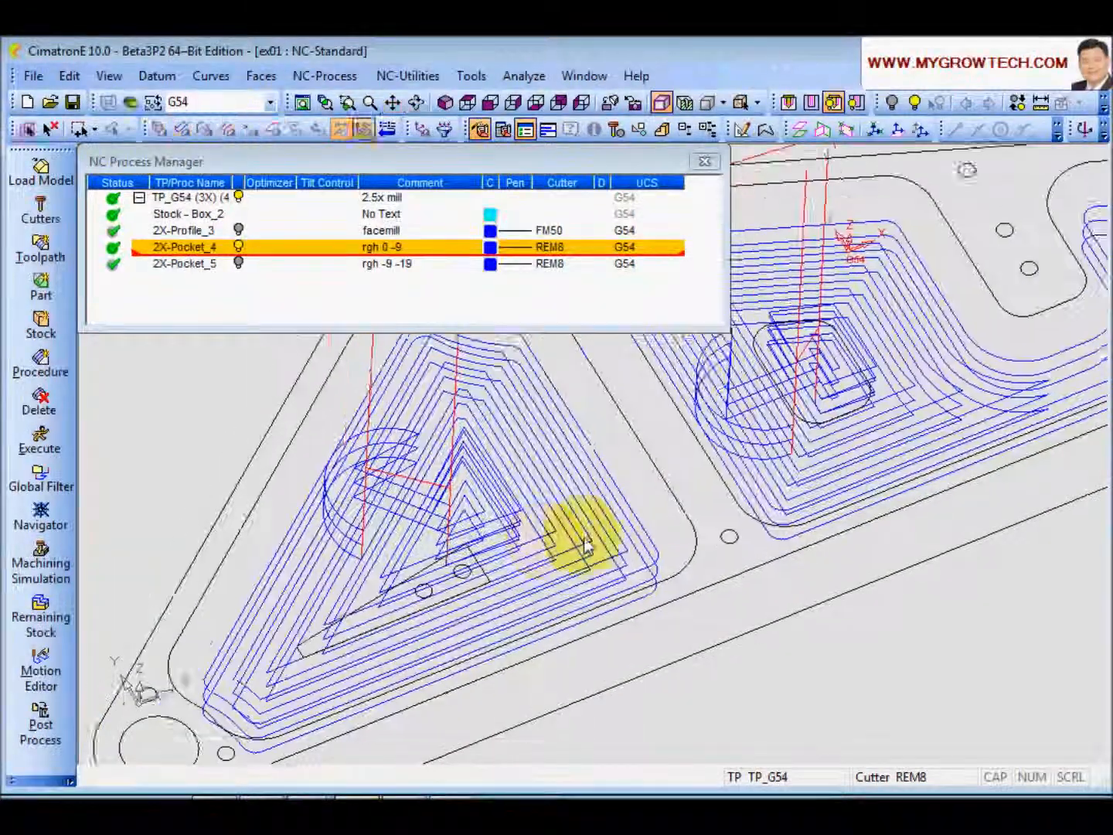
pyautogui.scroll(-3, 581, 560)
pyautogui.scroll(3, 583, 553)
pyautogui.moveTo(568, 573); pyautogui.dragTo(561, 452, button='middle')
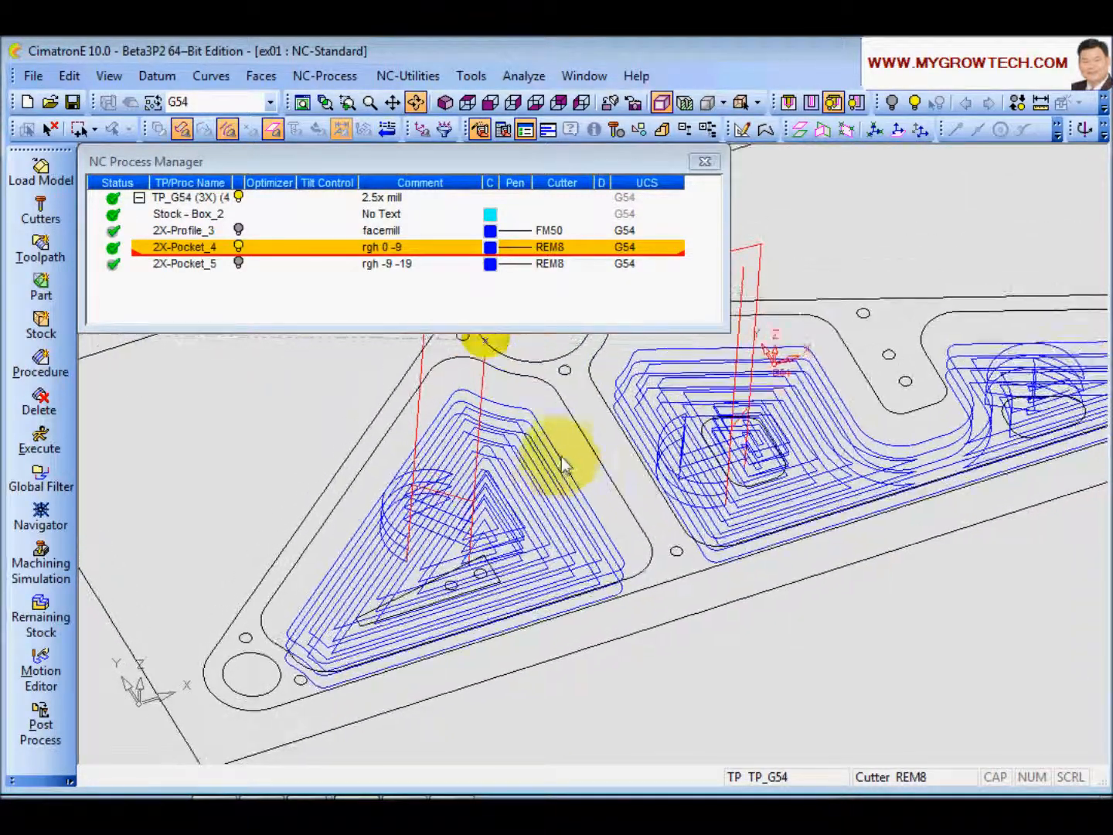
# Set the Side Step of the 2X-Pocket_4 procedure to 5.6 mm (0.7 times the tool diameter), and save and calculate it.
pyautogui.doubleClick(185, 247)
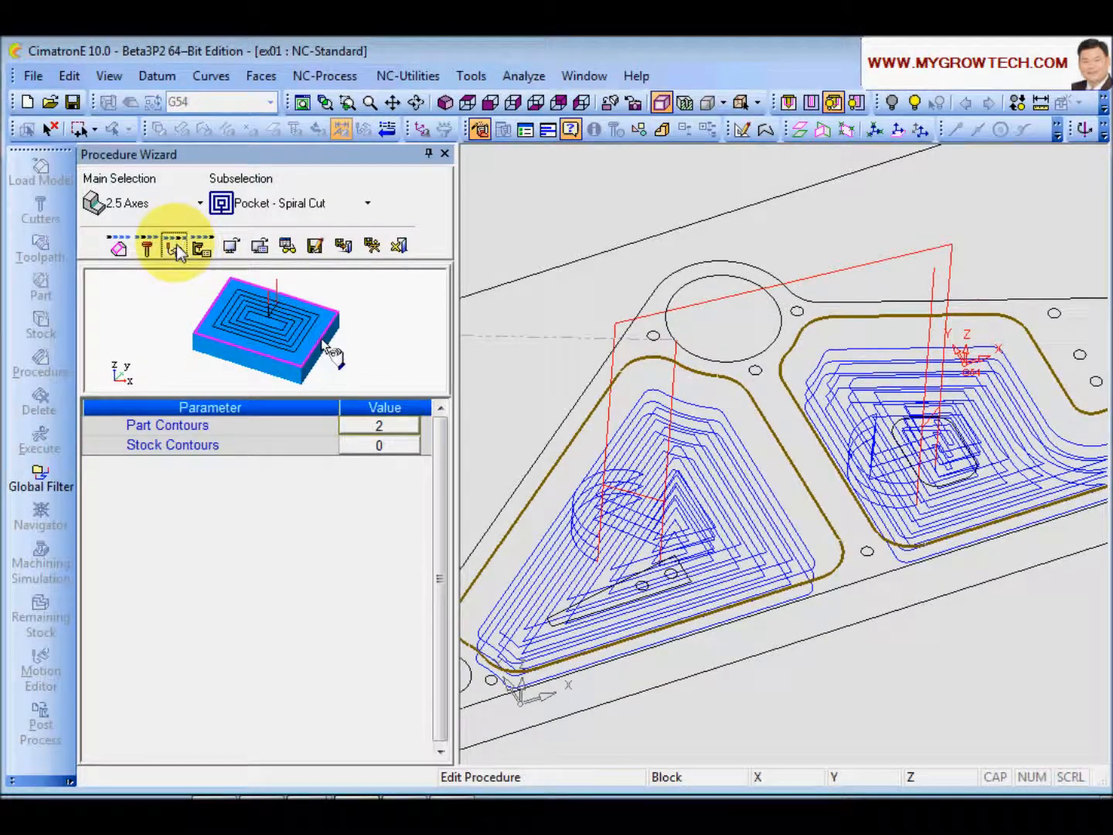
pyautogui.click(175, 248)
pyautogui.scroll(-7, 433, 556)
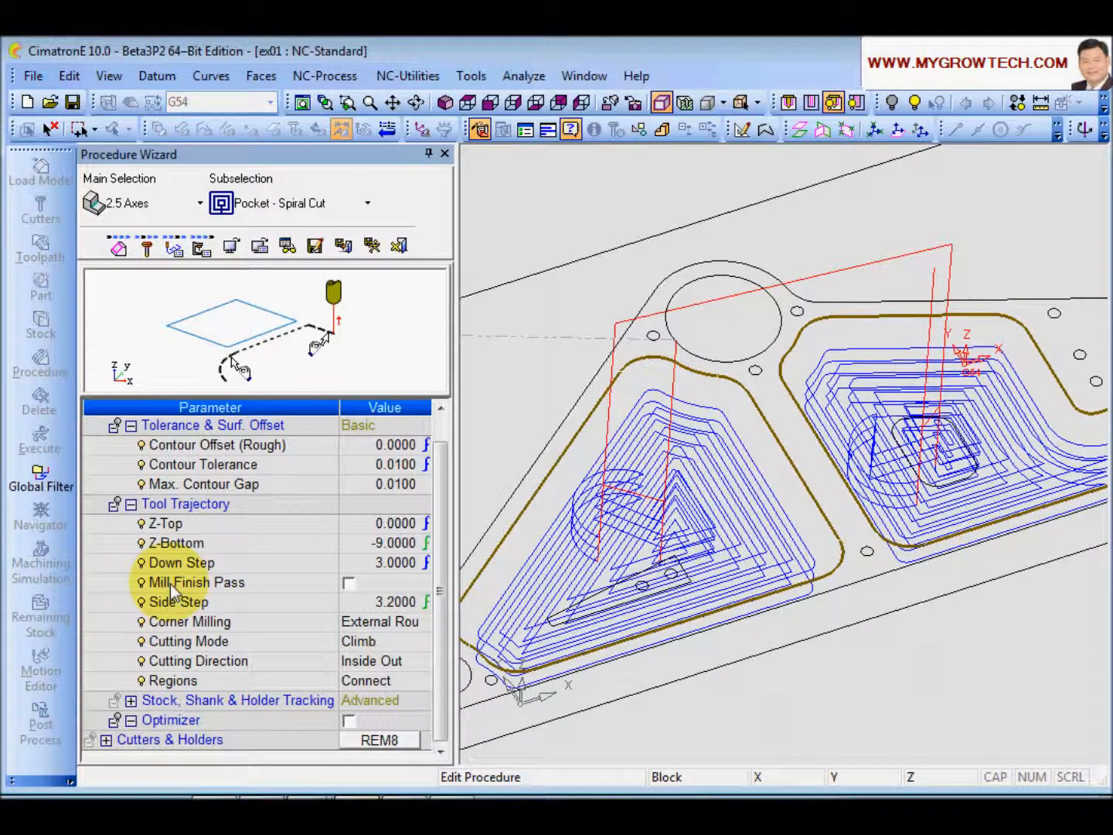
pyautogui.click(371, 602)
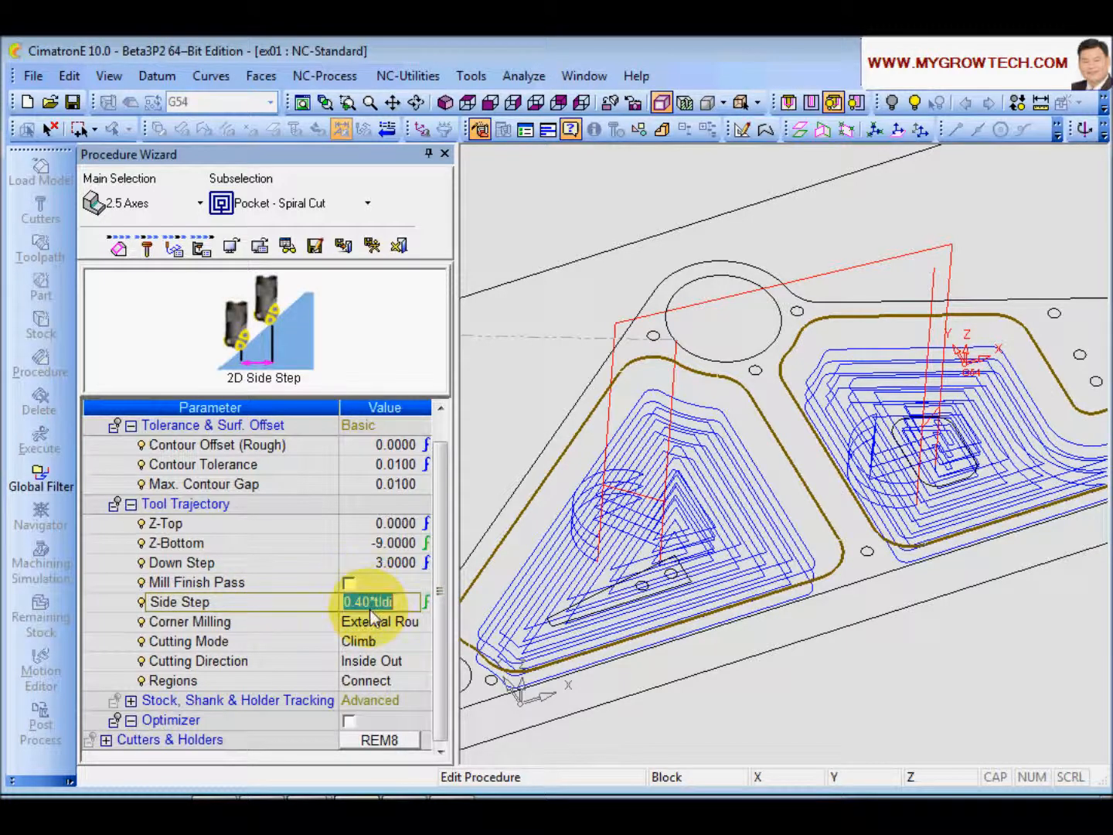
pyautogui.click(363, 608)
pyautogui.press('BackSpace')
pyautogui.write('7')
pyautogui.click(289, 604)
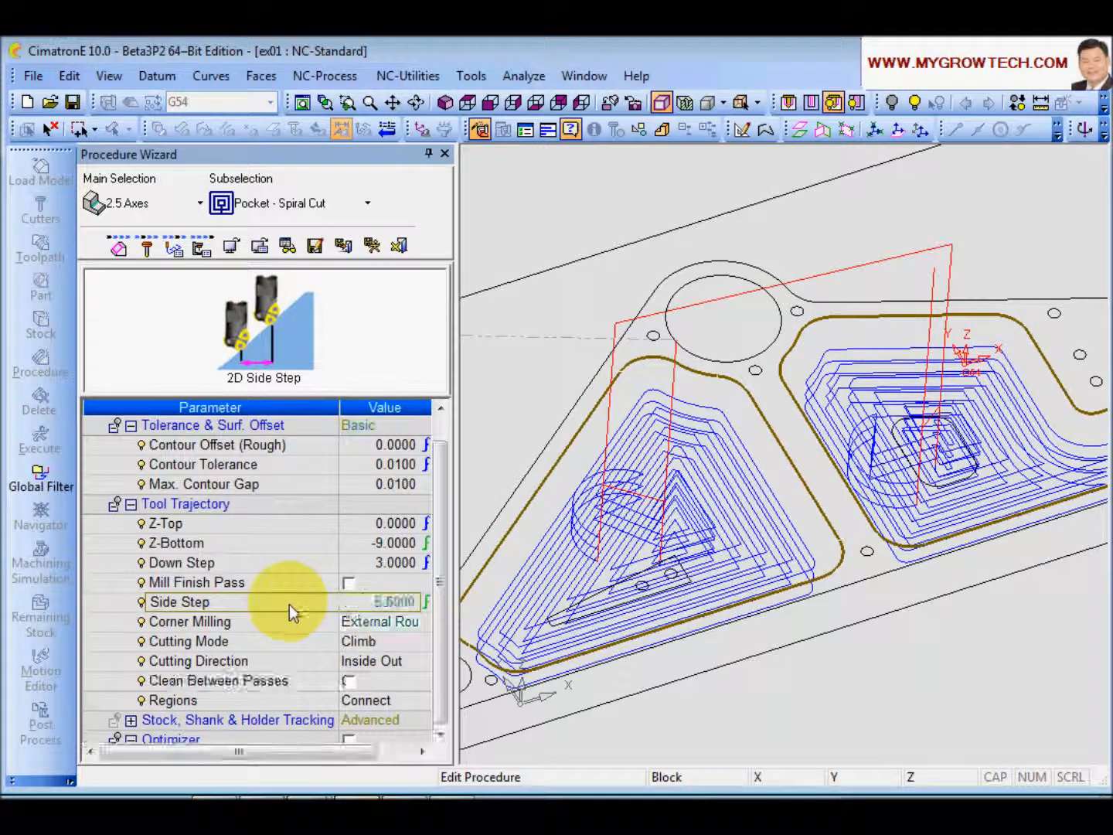
pyautogui.click(374, 246)
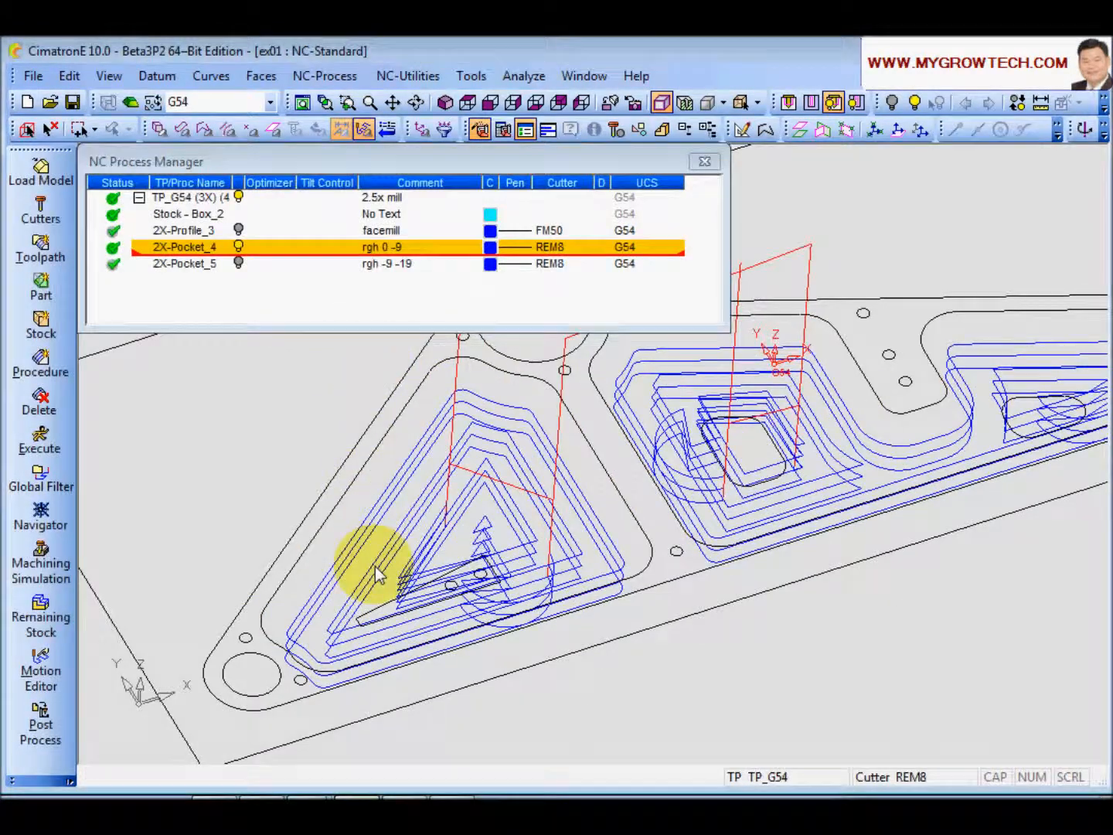
# Launch a Machining Simulation of the recalculated 2X-Pocket_4 procedure alone with material removal on the current stock.
pyautogui.scroll(-4, 371, 564)
pyautogui.click(179, 249)
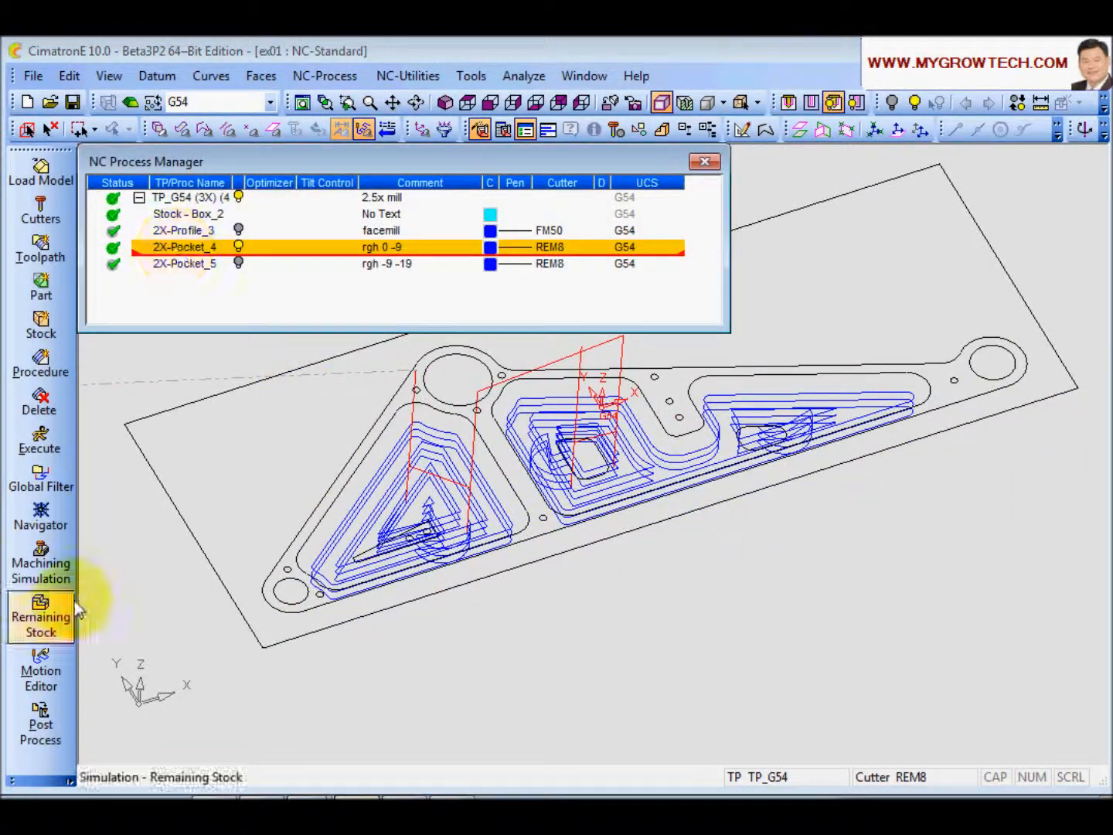
pyautogui.click(41, 567)
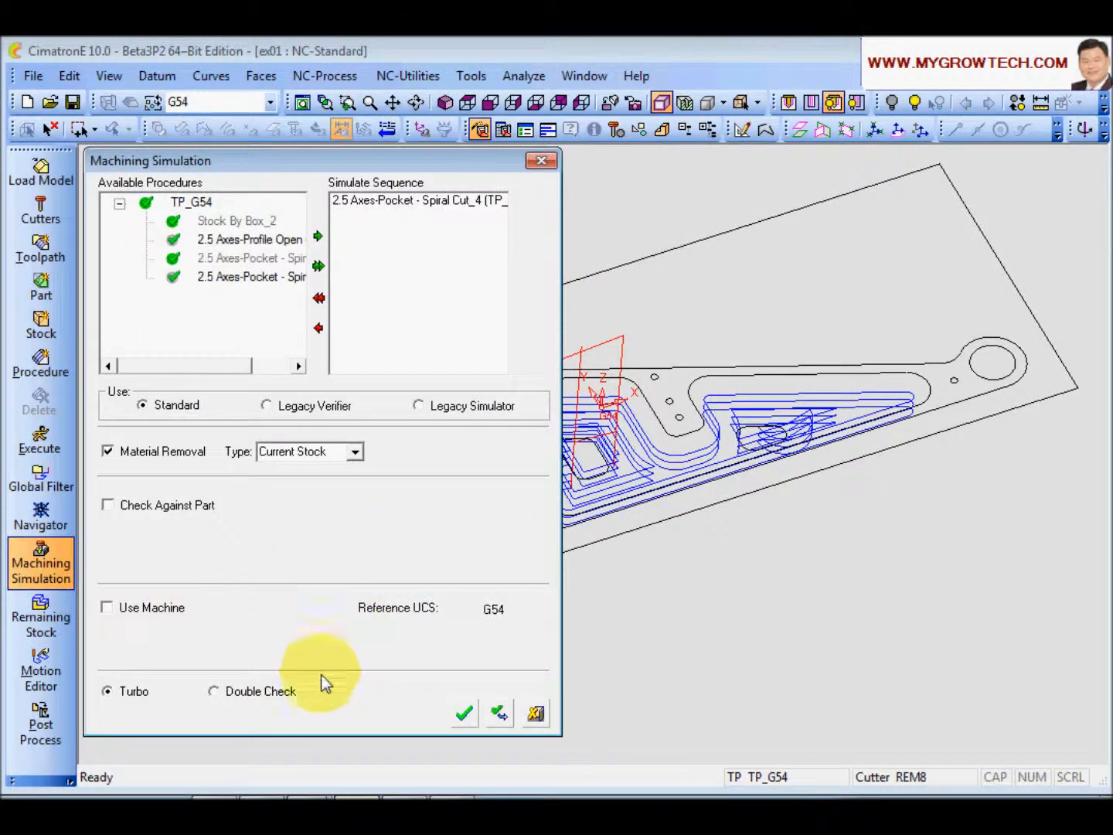
pyautogui.click(464, 713)
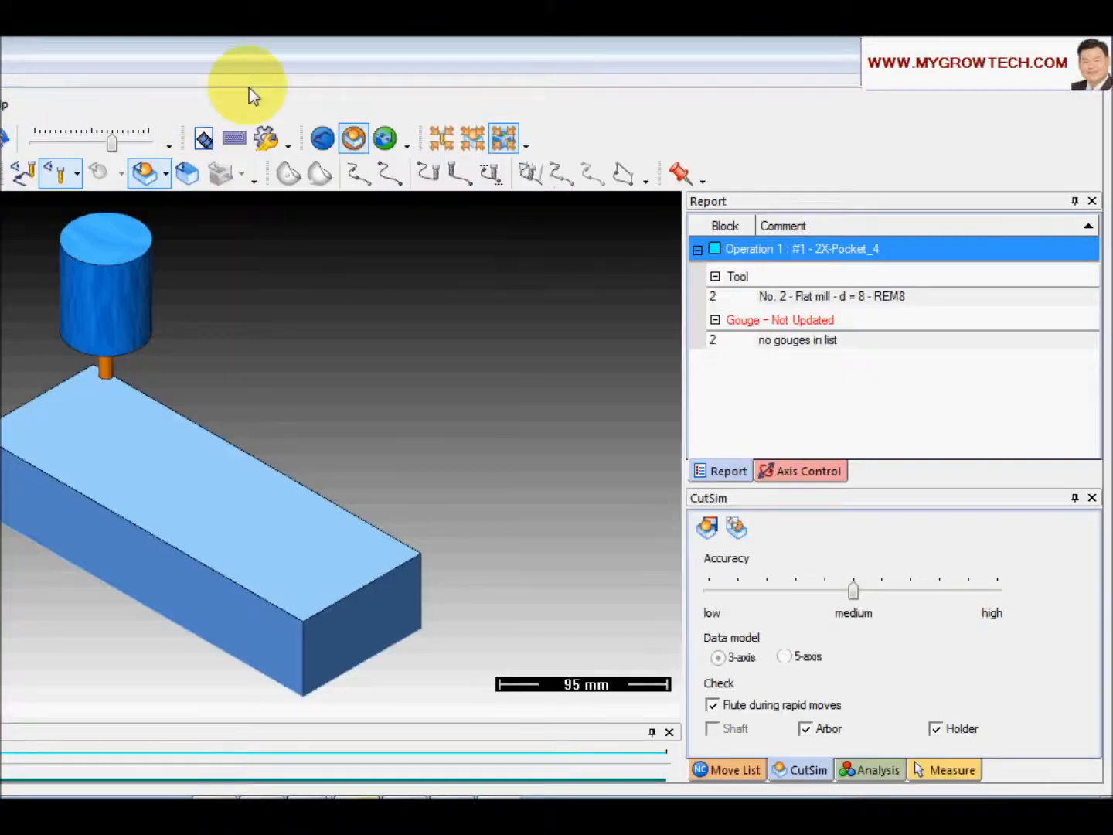
# Enlarge the simulation window, bring the stock into close view, and run the 2X-Pocket_4 simulation.
pyautogui.moveTo(266, 52); pyautogui.dragTo(435, 62)
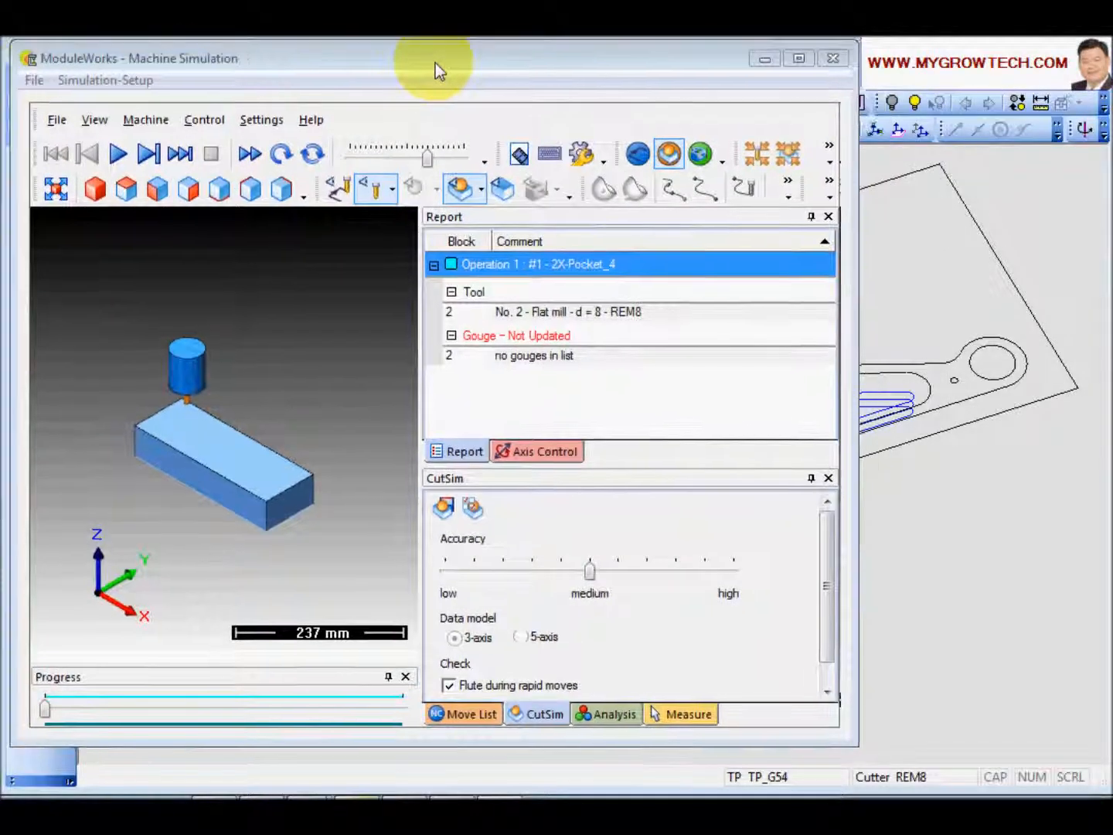
pyautogui.moveTo(857, 748); pyautogui.dragTo(1096, 746)
pyautogui.scroll(5, 384, 559)
pyautogui.moveTo(393, 380); pyautogui.dragTo(321, 414, button='middle')
pyautogui.click(426, 158)
pyautogui.click(119, 154)
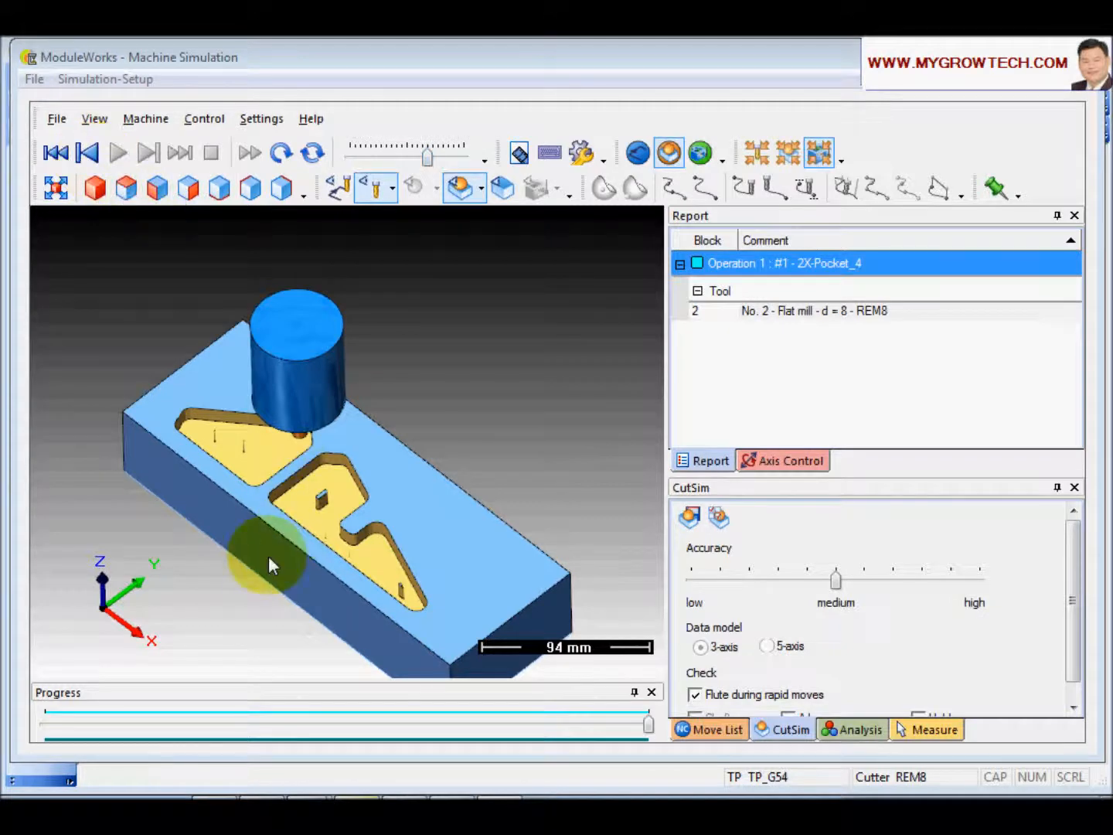
# Examine the floor of the triangular pocket up close for uncut material between the wider passes.
pyautogui.scroll(8, 273, 444)
pyautogui.scroll(1, 530, 371)
pyautogui.moveTo(496, 456); pyautogui.dragTo(254, 466, button='middle')
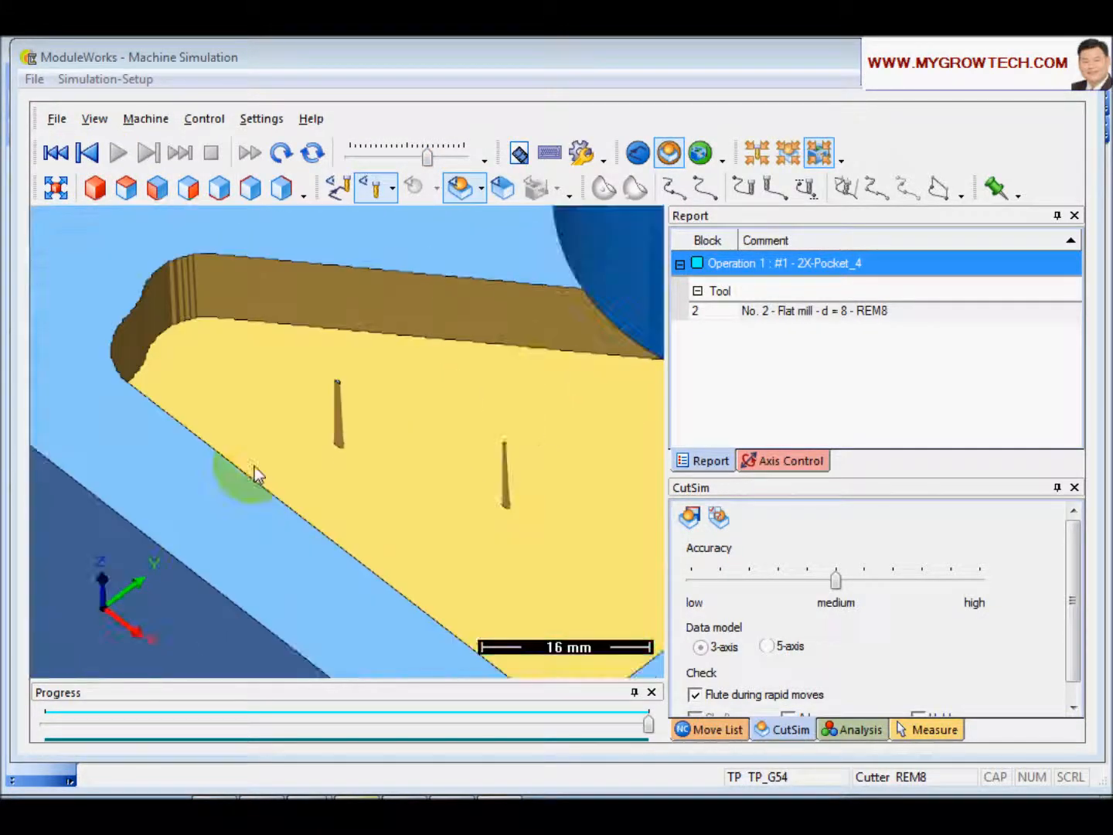
pyautogui.moveTo(348, 401); pyautogui.dragTo(354, 436)
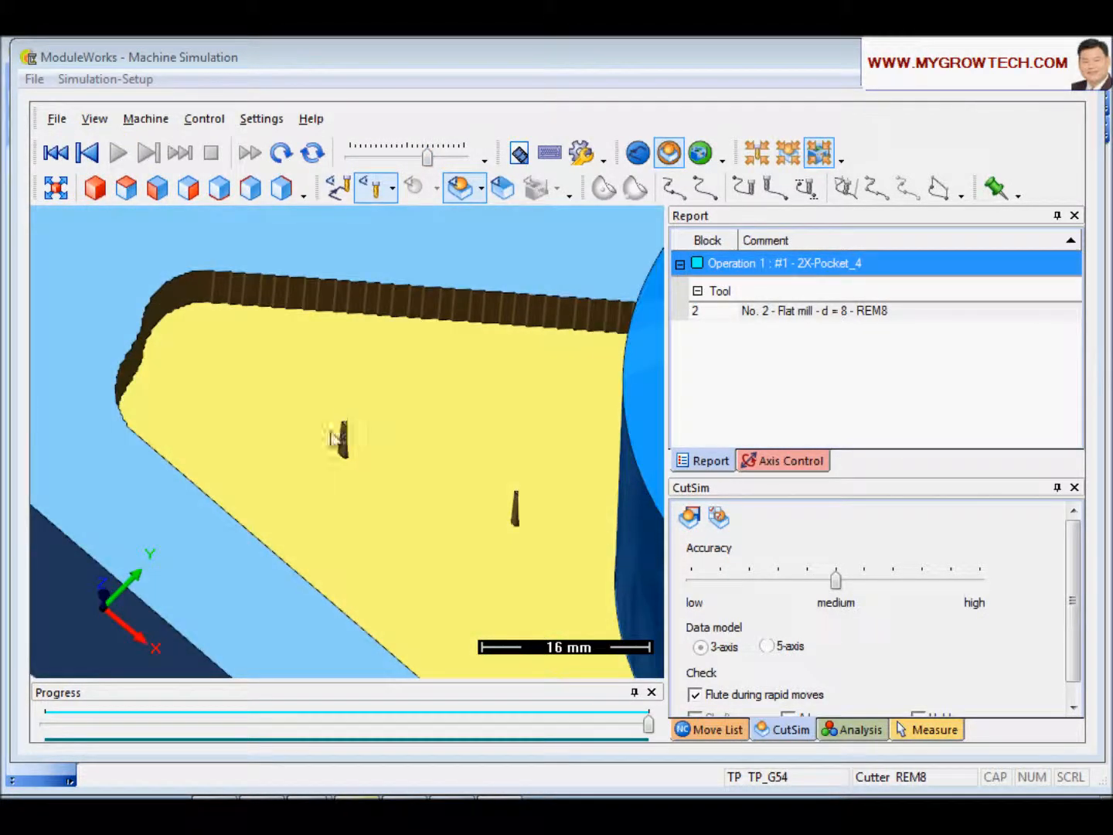
# Inspect both simulated pockets from several angles for material left standing on their floors, and close the simulation.
pyautogui.scroll(-7, 492, 483)
pyautogui.moveTo(456, 574); pyautogui.dragTo(414, 409, button='middle')
pyautogui.scroll(6, 415, 410)
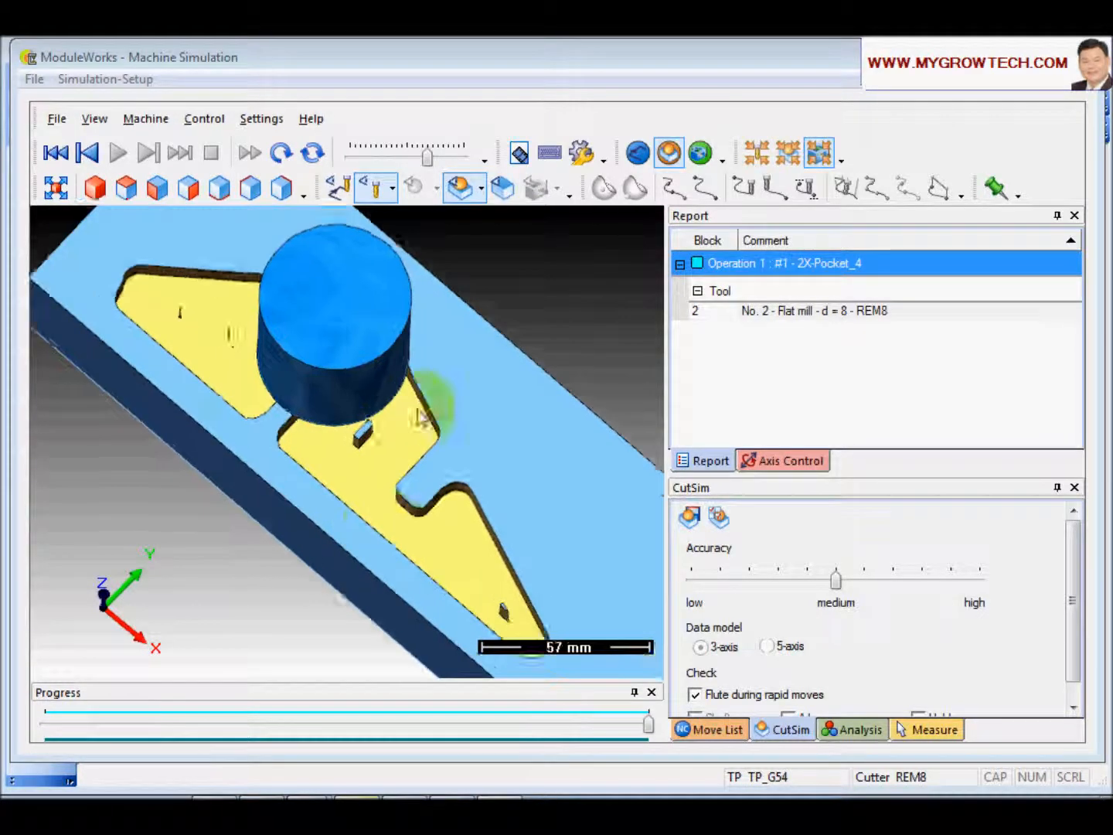
pyautogui.moveTo(405, 463); pyautogui.dragTo(373, 430)
pyautogui.scroll(-4, 340, 456)
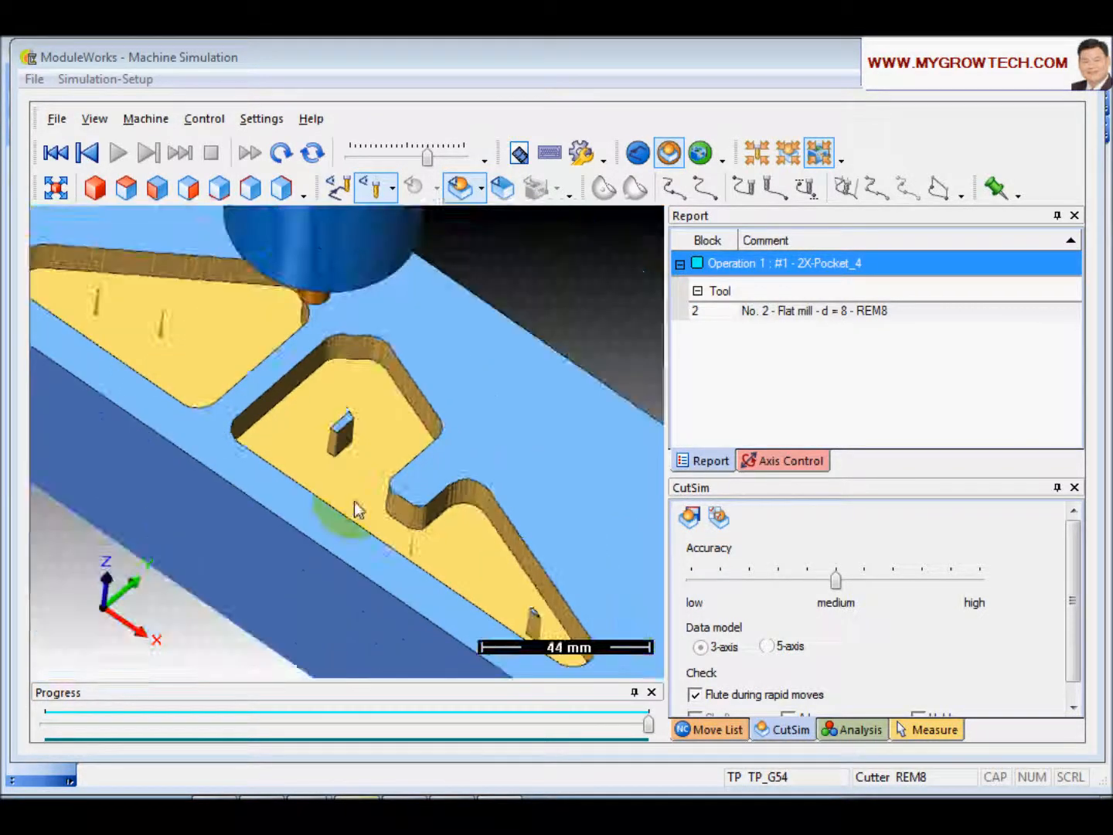
pyautogui.moveTo(373, 402); pyautogui.dragTo(284, 373)
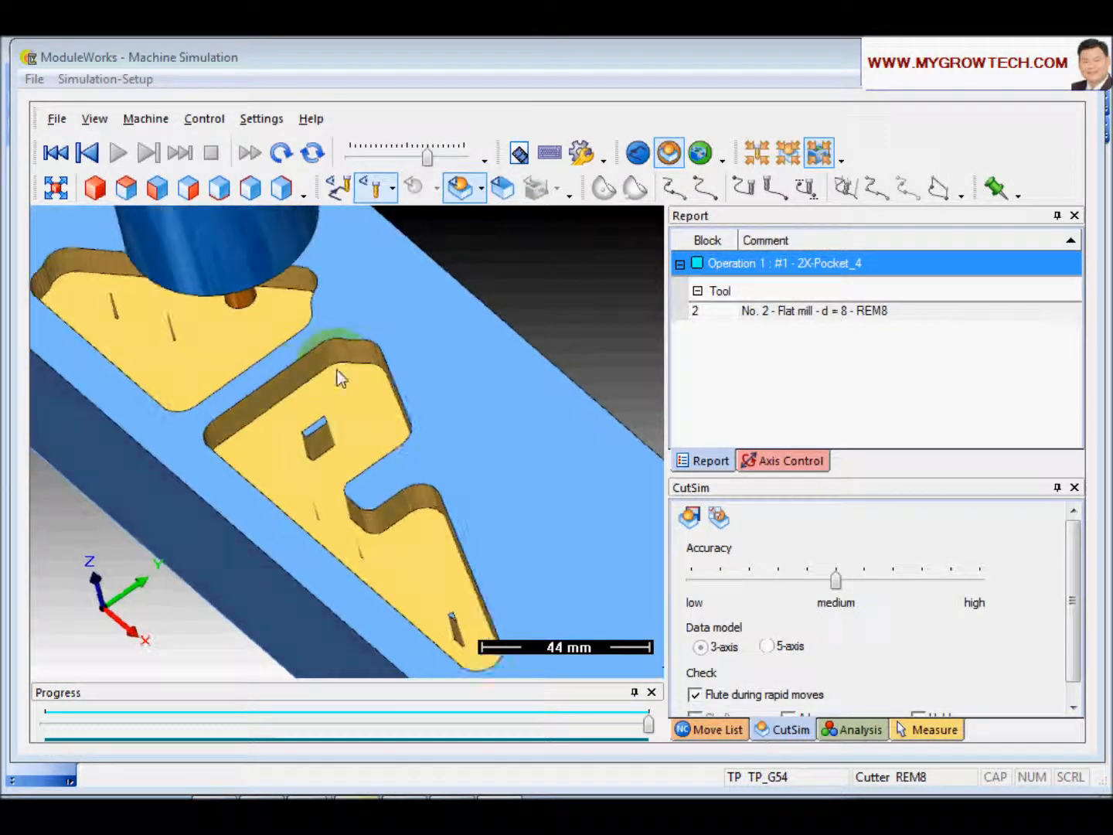
pyautogui.scroll(-4, 324, 457)
pyautogui.moveTo(323, 459); pyautogui.dragTo(376, 463)
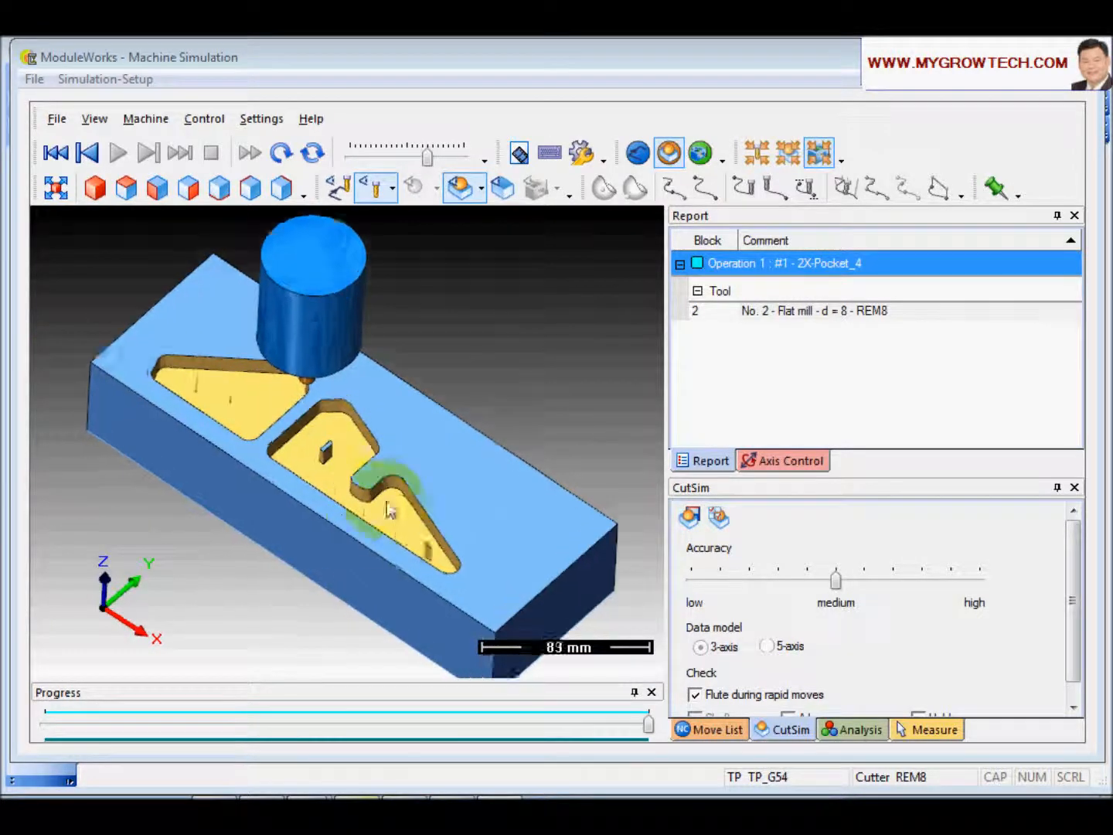
pyautogui.scroll(2, 376, 463)
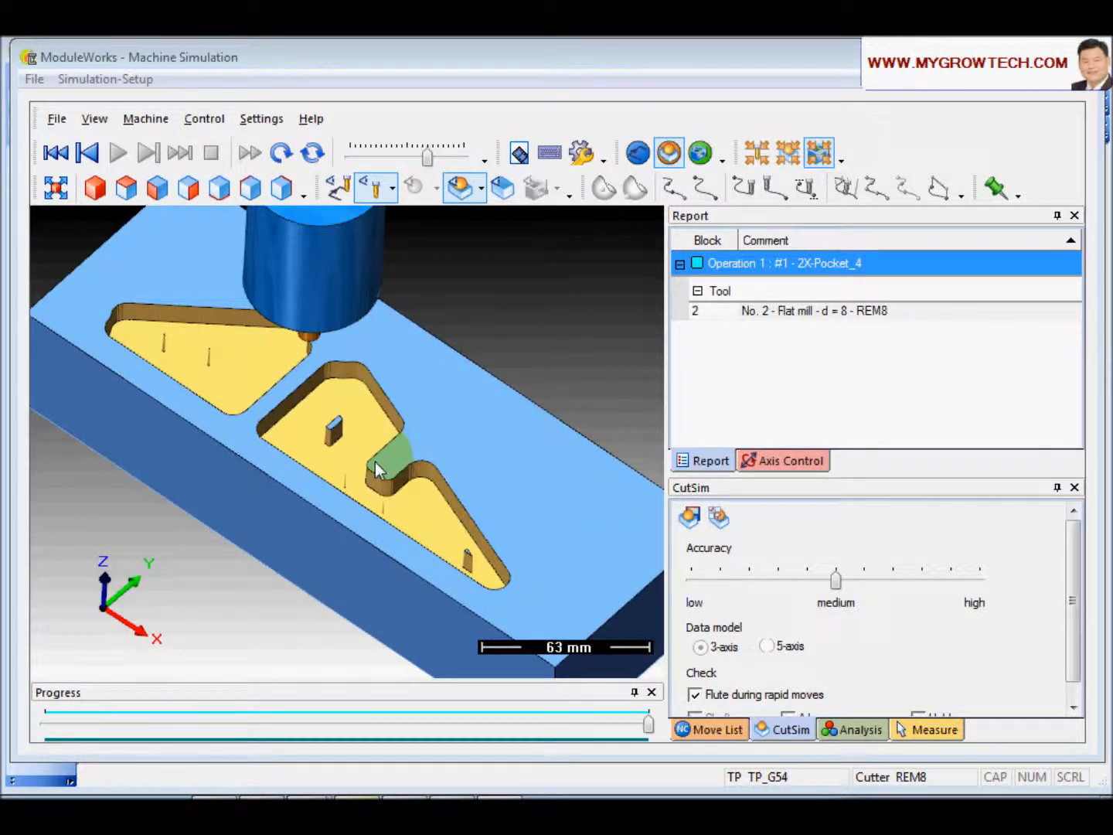
pyautogui.scroll(2, 377, 469)
pyautogui.moveTo(350, 472); pyautogui.dragTo(195, 370)
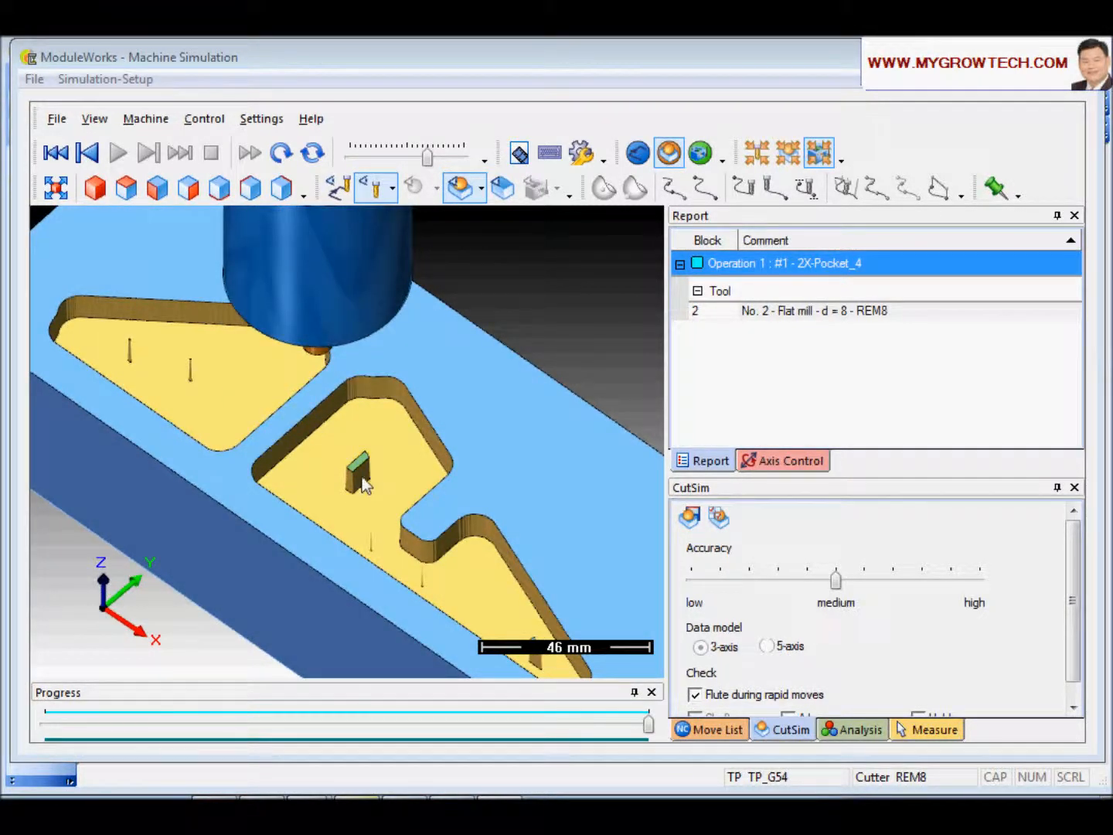
pyautogui.scroll(-4, 359, 463)
pyautogui.moveTo(326, 484); pyautogui.dragTo(368, 450)
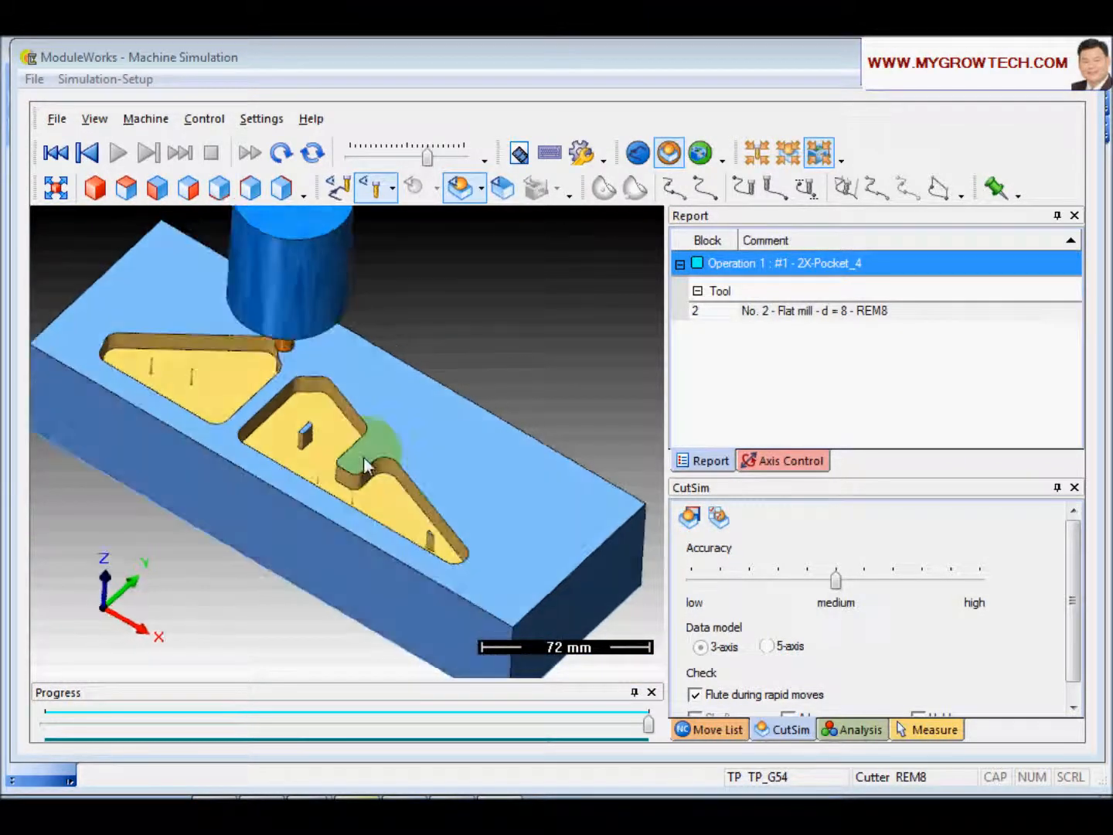
pyautogui.moveTo(569, 63); pyautogui.dragTo(317, 142)
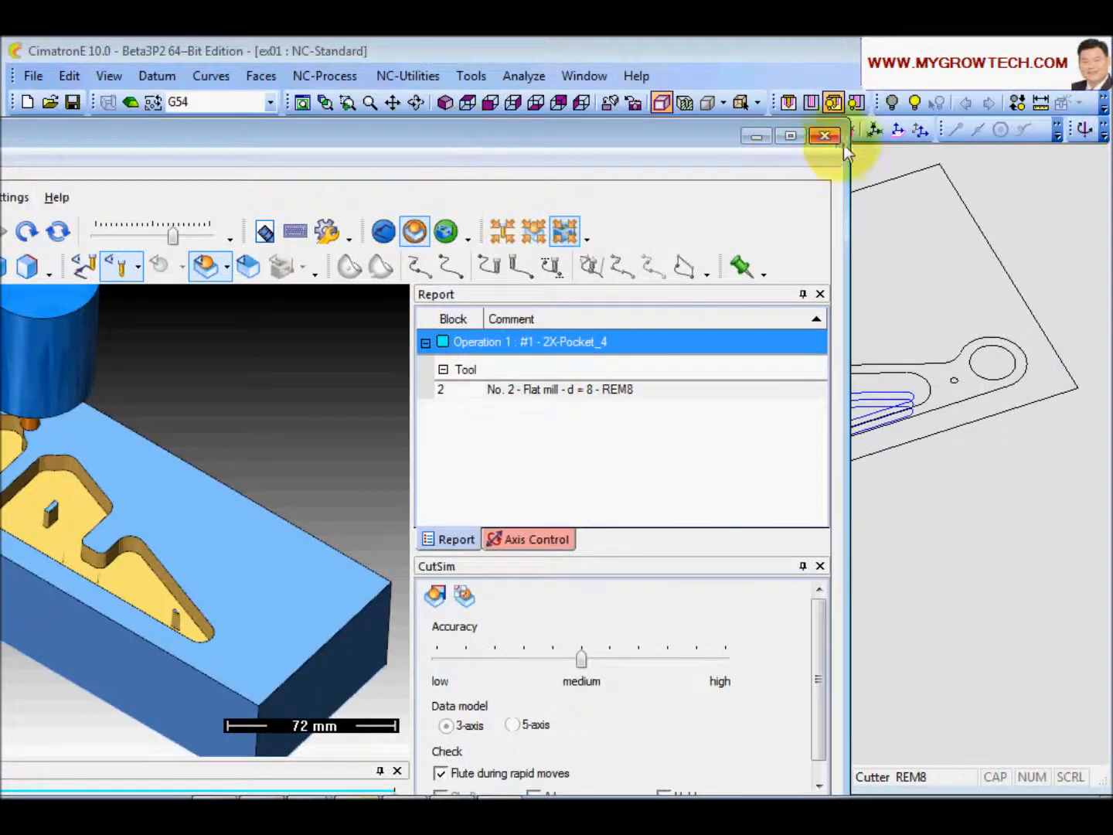
pyautogui.click(824, 136)
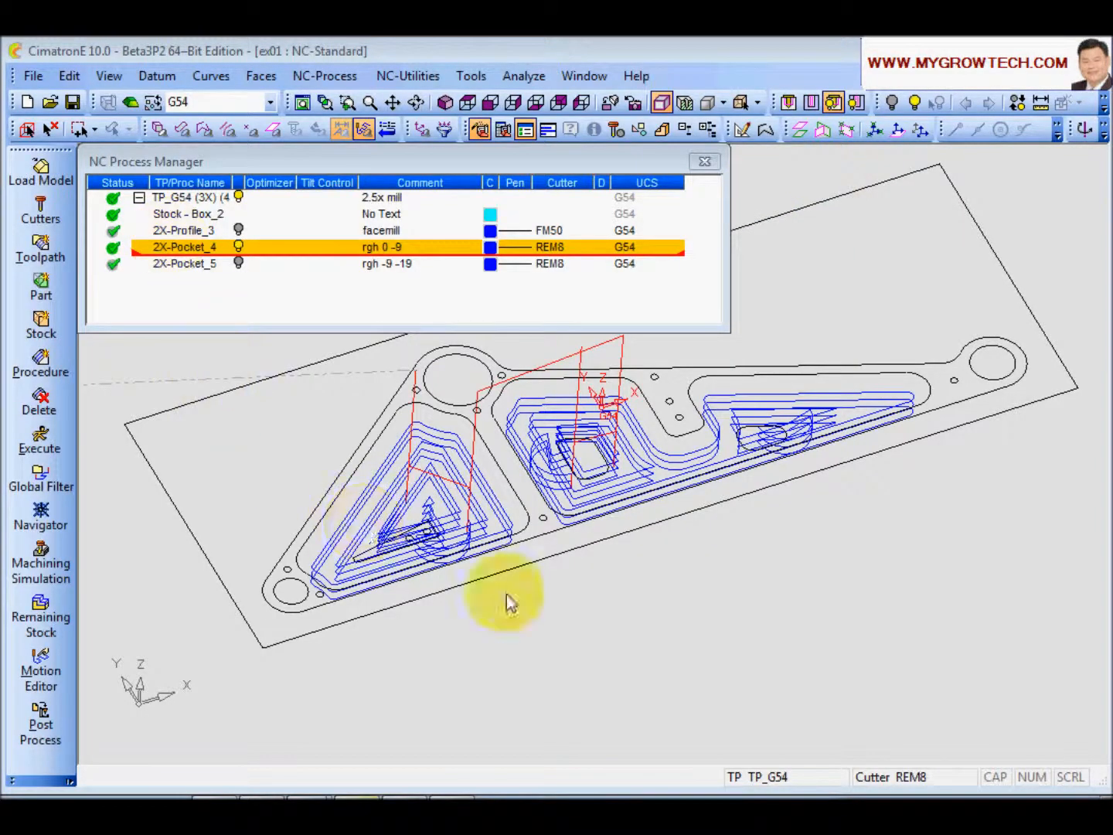
# Enable Clean Between Passes in the 2X-Pocket_4 procedure's Tool Trajectory parameters, and save and calculate it.
pyautogui.scroll(3, 497, 473)
pyautogui.scroll(2, 324, 522)
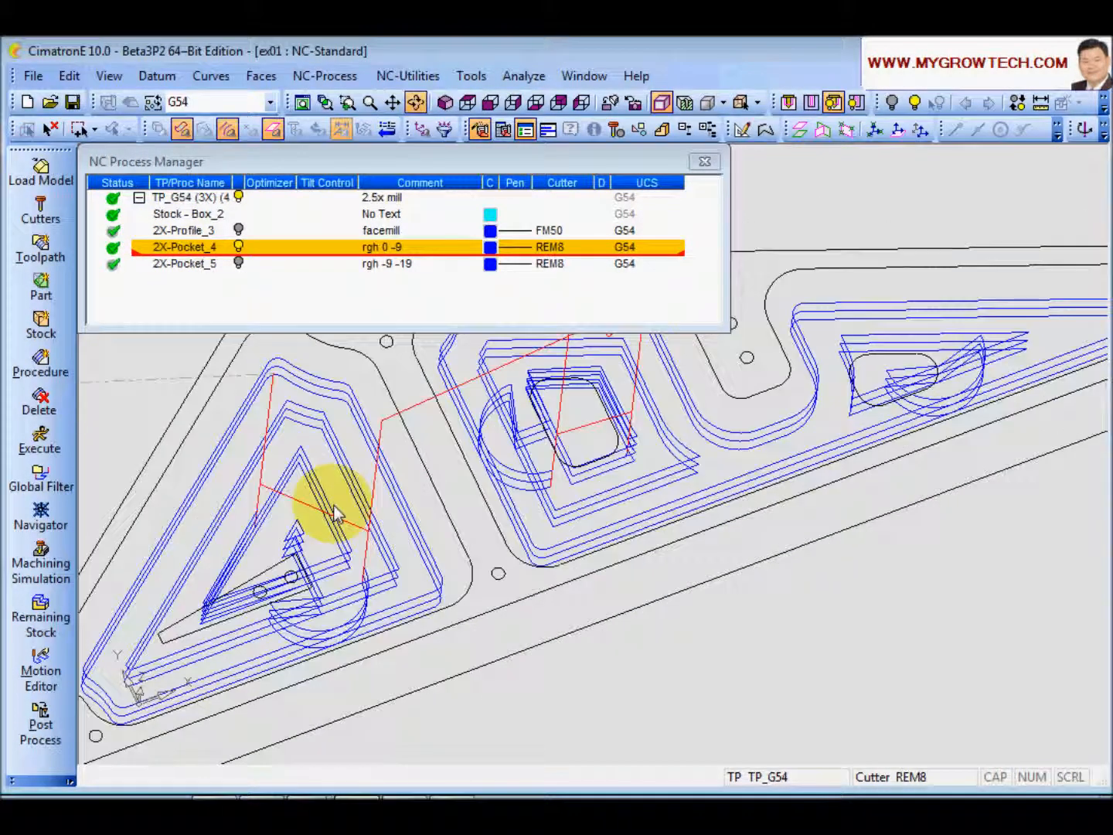
pyautogui.doubleClick(188, 247)
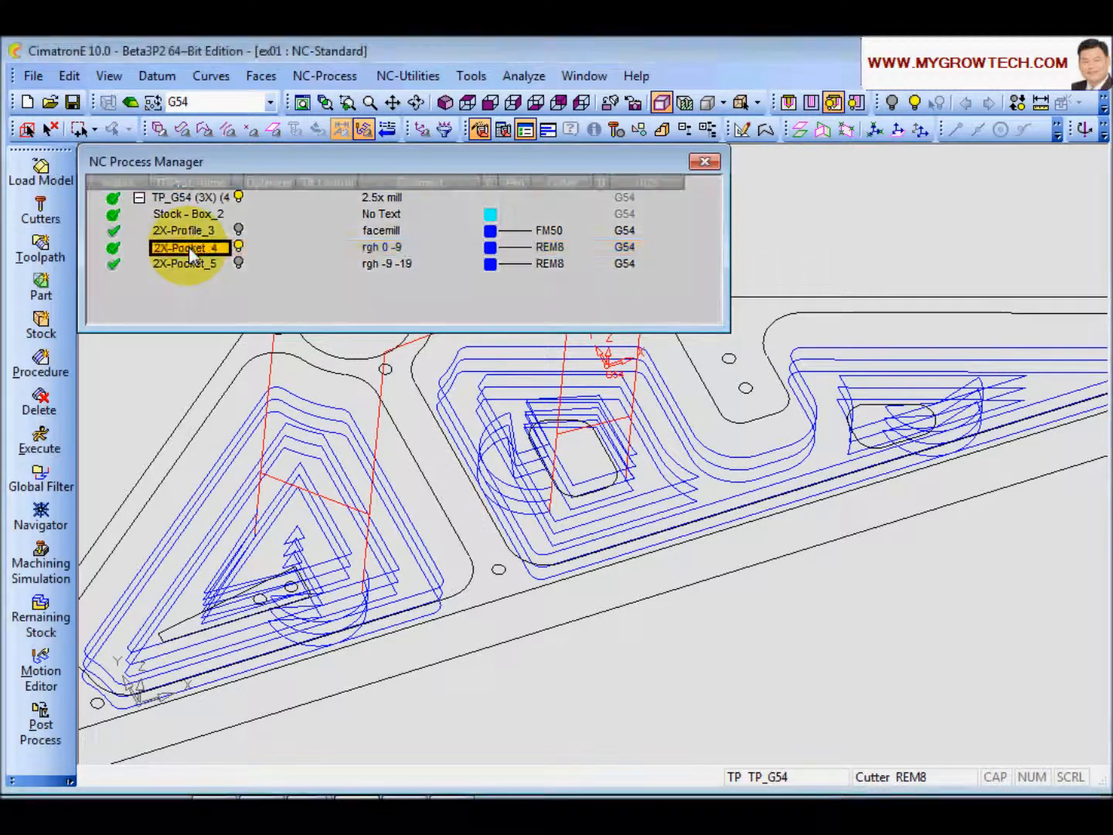
pyautogui.click(175, 248)
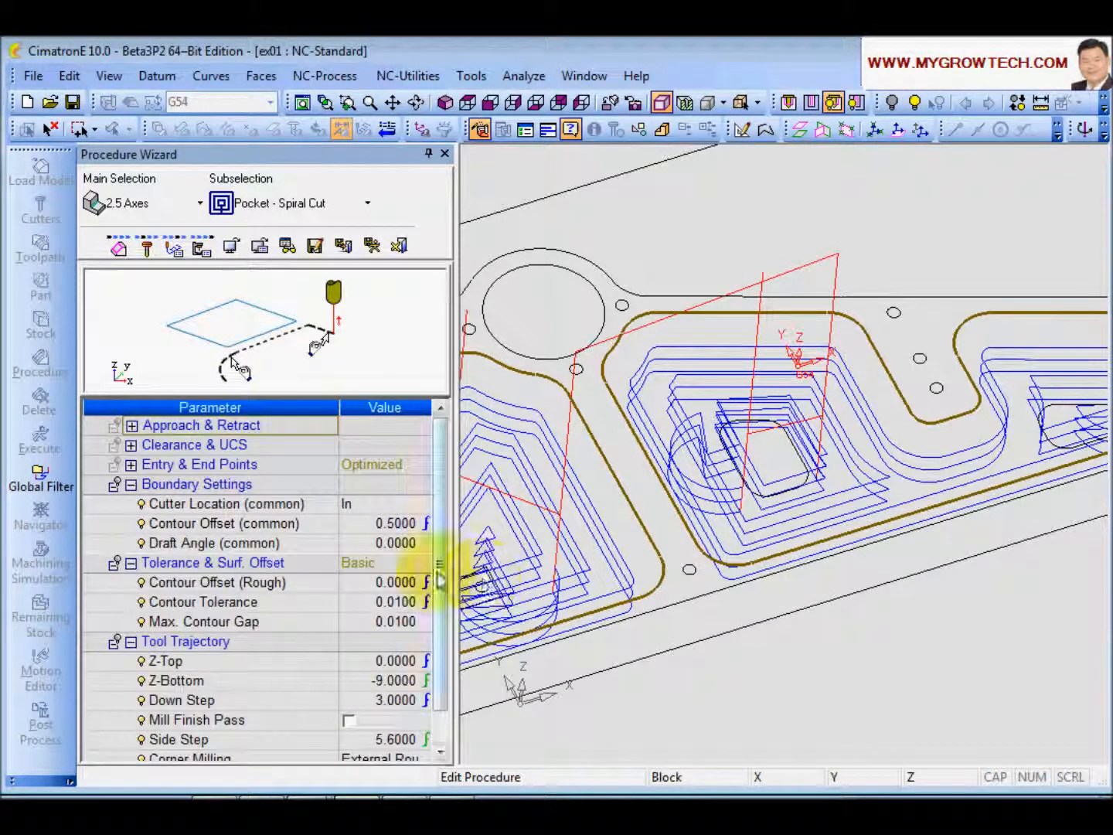
pyautogui.scroll(-3, 435, 588)
pyautogui.click(188, 663)
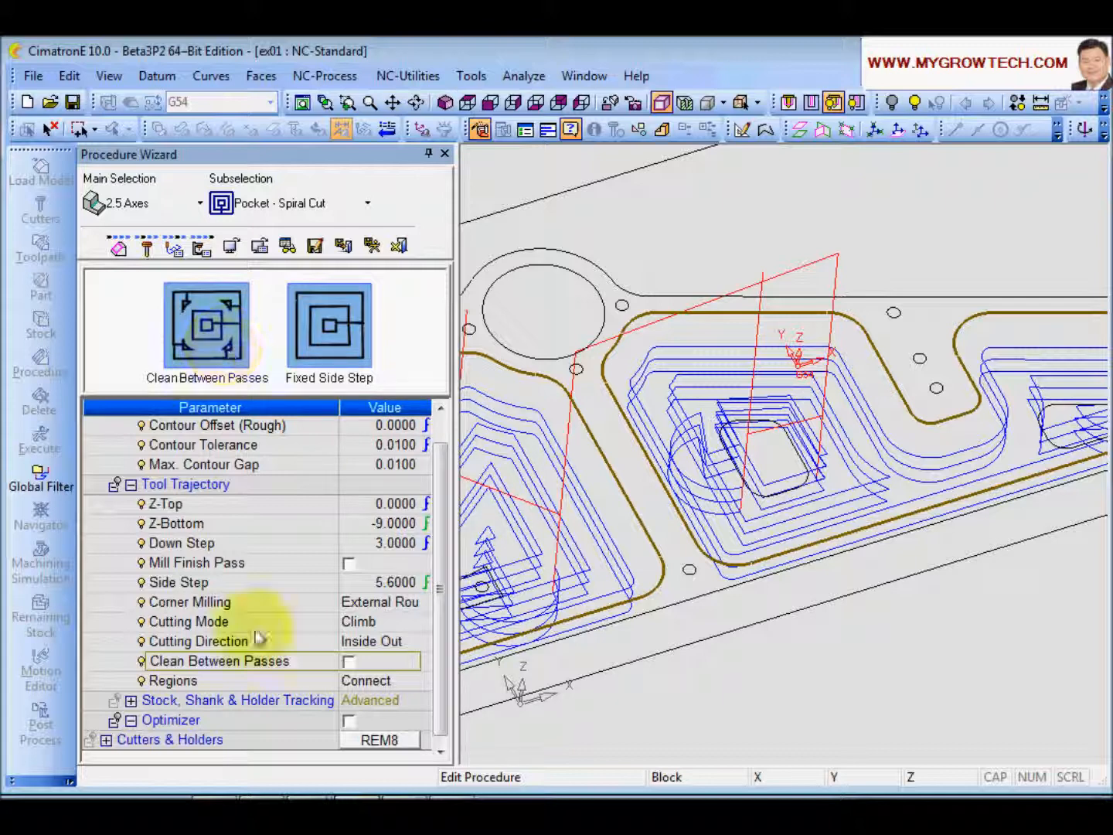
pyautogui.click(349, 662)
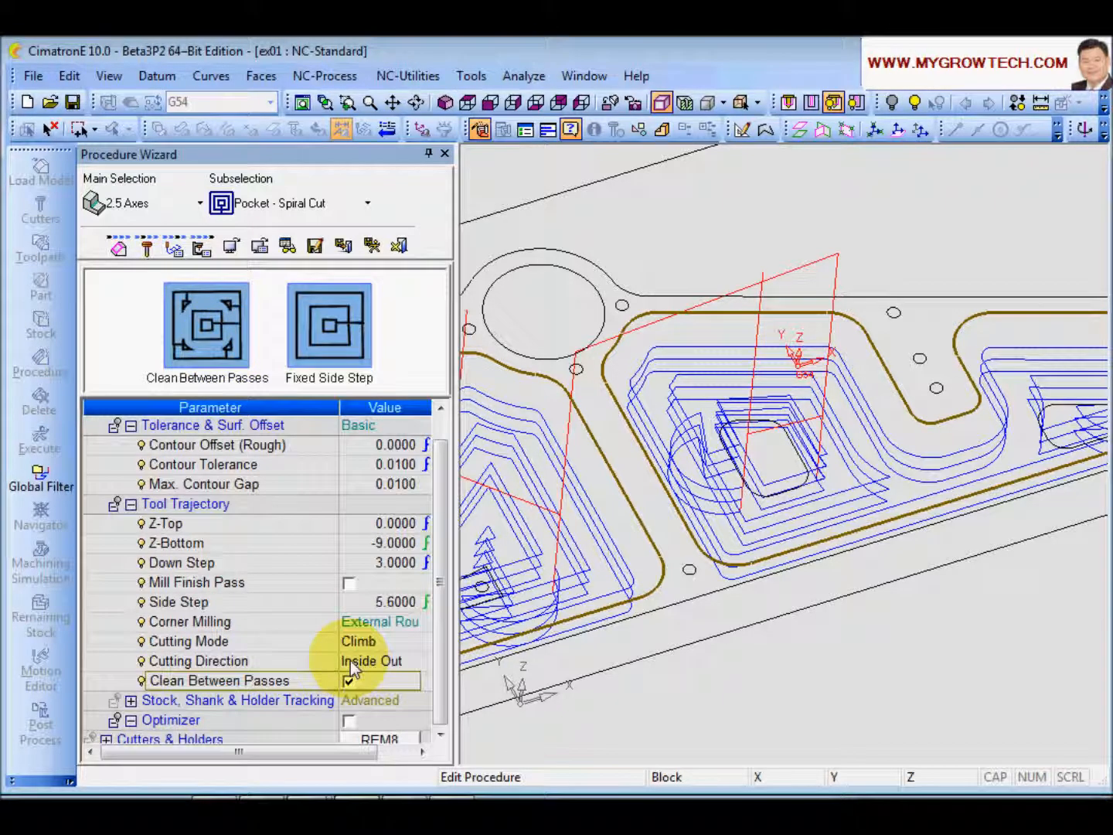
pyautogui.click(373, 247)
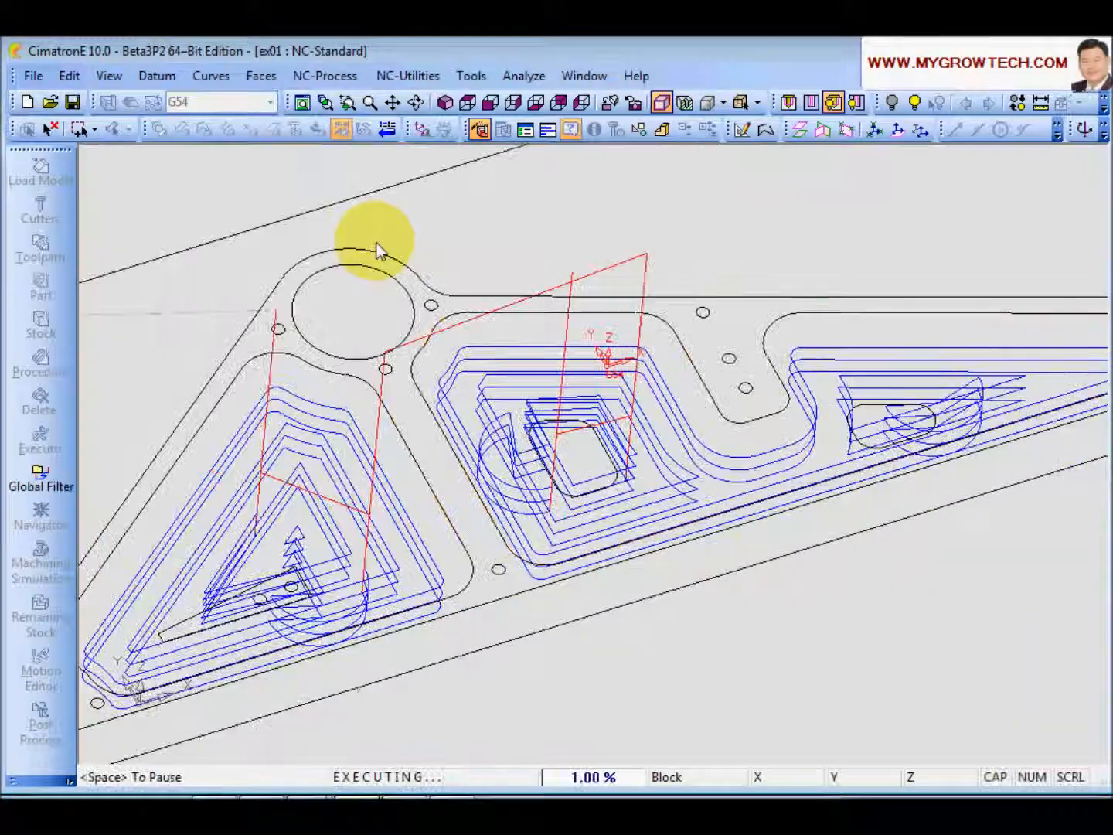
# Examine the recalculated 2X-Pocket_4 toolpath and review the procedure's Side Step and Clean Between Passes settings.
pyautogui.keyDown('ctrl'); pyautogui.moveTo(280, 619); pyautogui.dragTo(671, 527, button='middle'); pyautogui.keyUp('ctrl')
pyautogui.keyDown('ctrl'); pyautogui.moveTo(672, 526); pyautogui.dragTo(546, 532, button='right'); pyautogui.keyUp('ctrl')
pyautogui.keyDown('ctrl'); pyautogui.moveTo(547, 533); pyautogui.dragTo(525, 469); pyautogui.keyUp('ctrl')
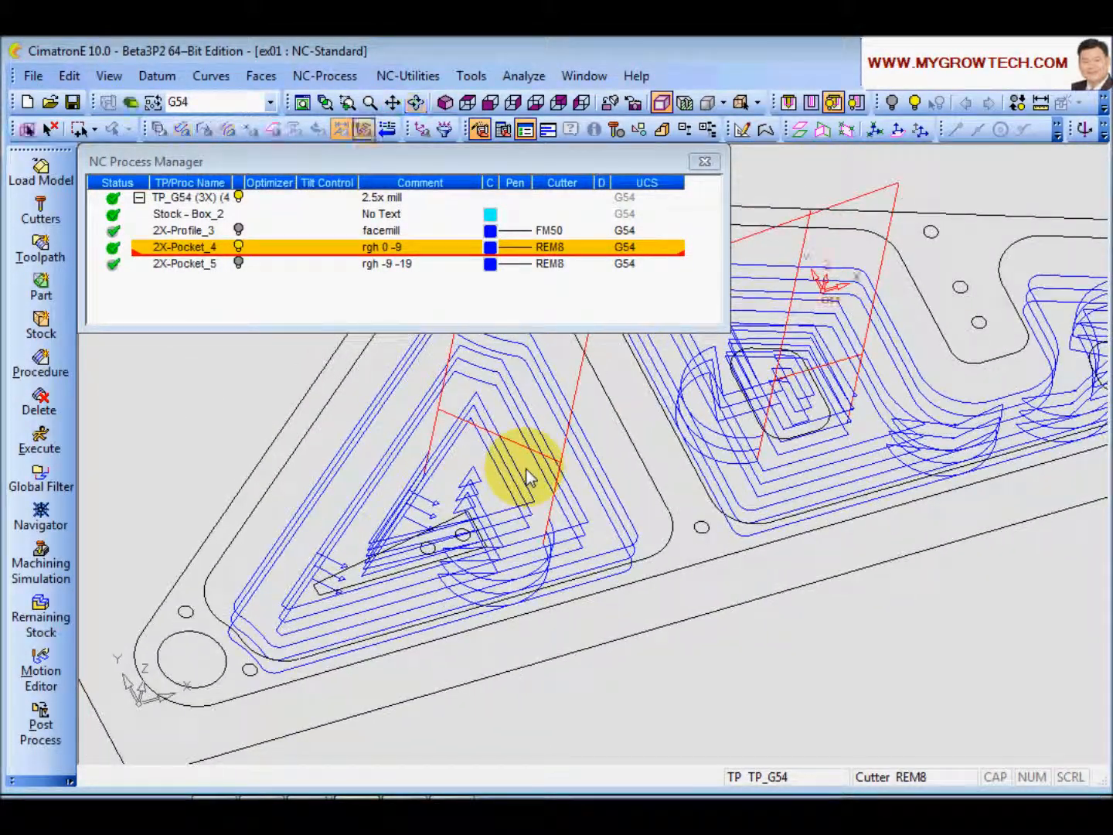
pyautogui.doubleClick(199, 254)
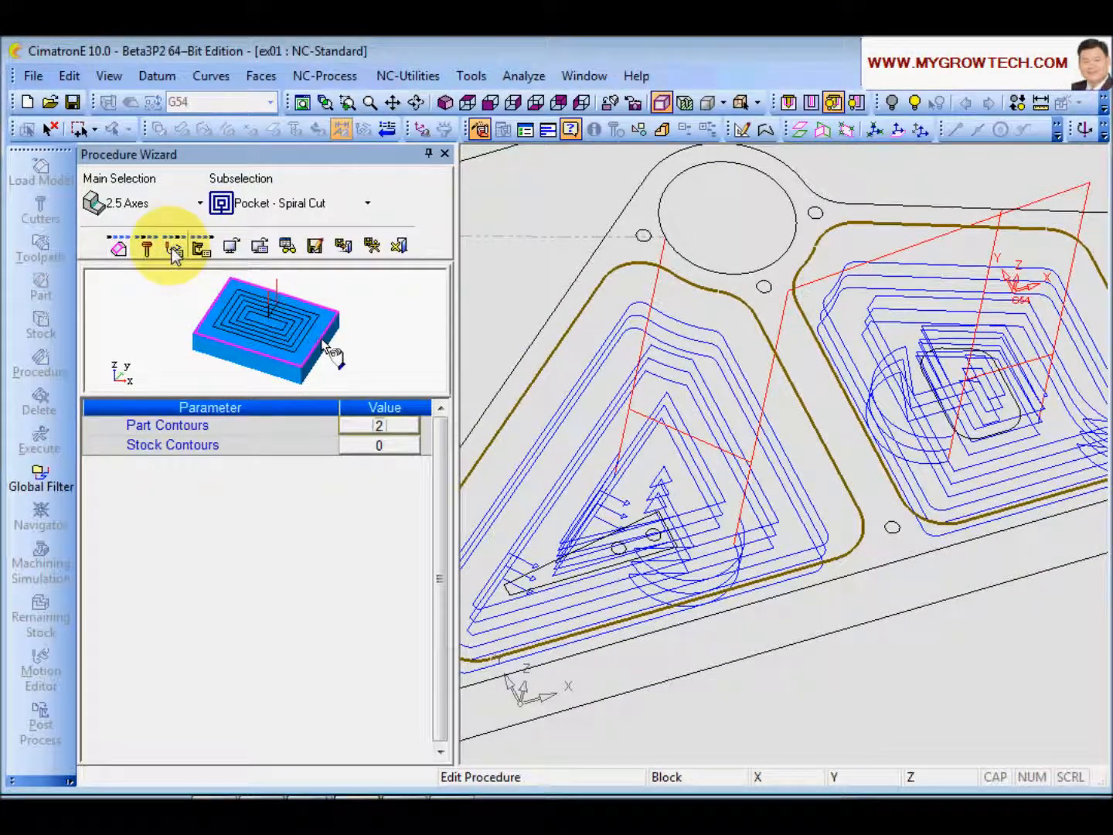
pyautogui.click(174, 251)
pyautogui.scroll(-3, 438, 507)
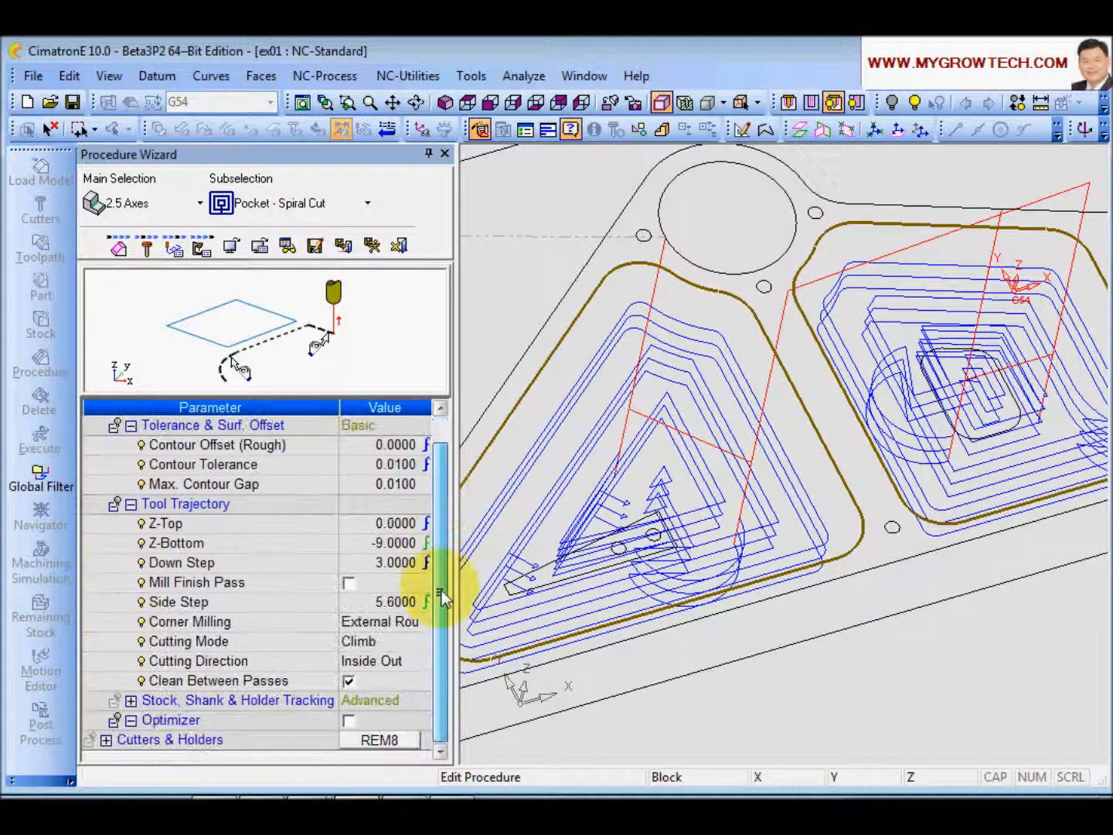
pyautogui.click(254, 602)
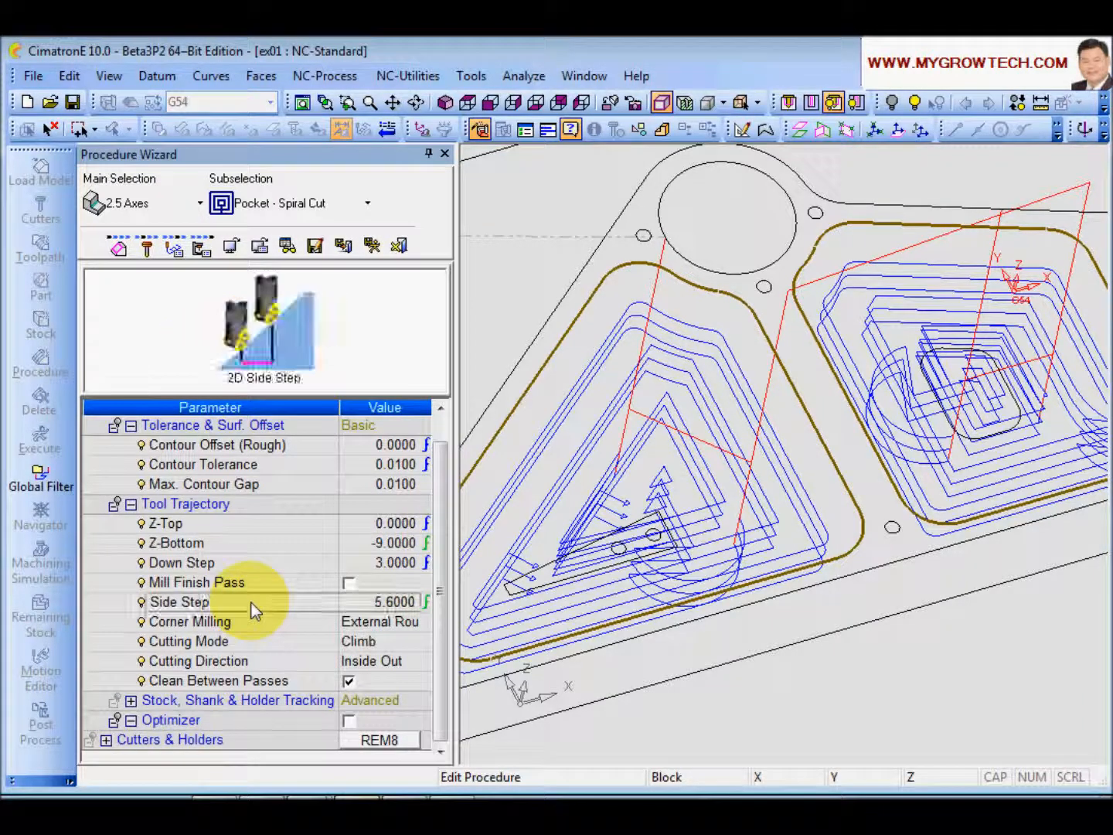
pyautogui.click(199, 683)
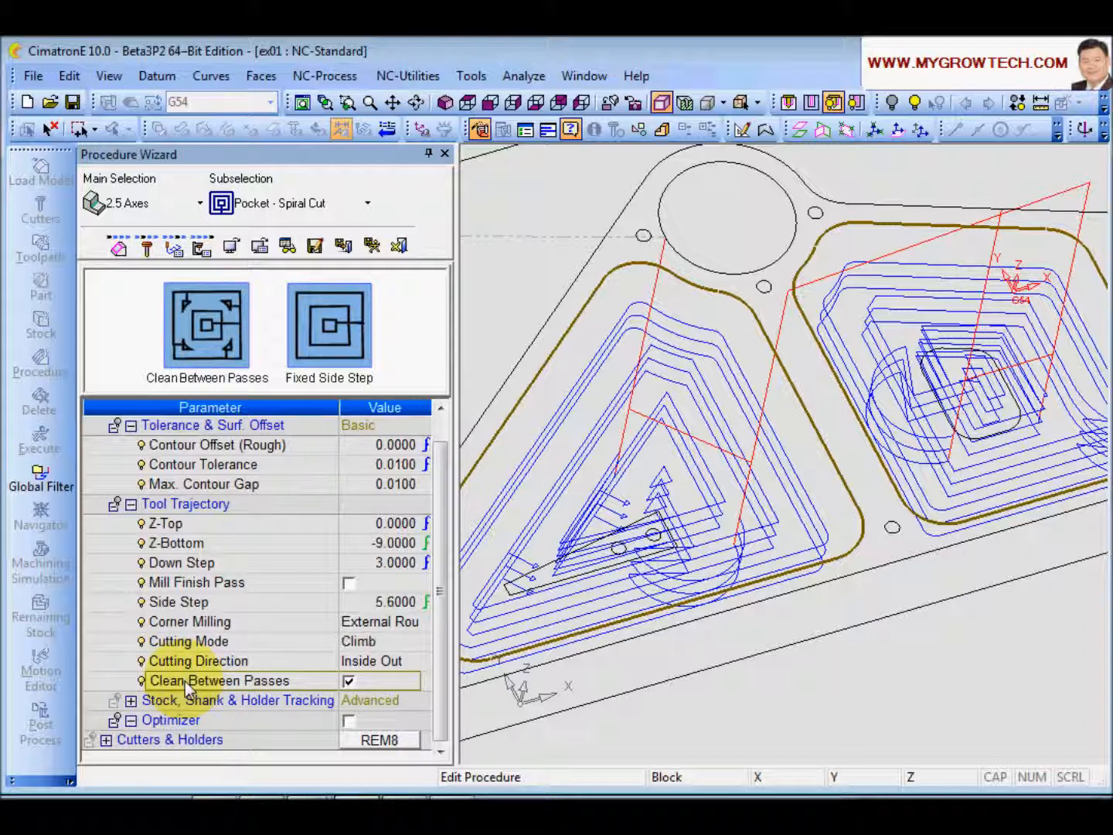
pyautogui.middleClick(510, 297)
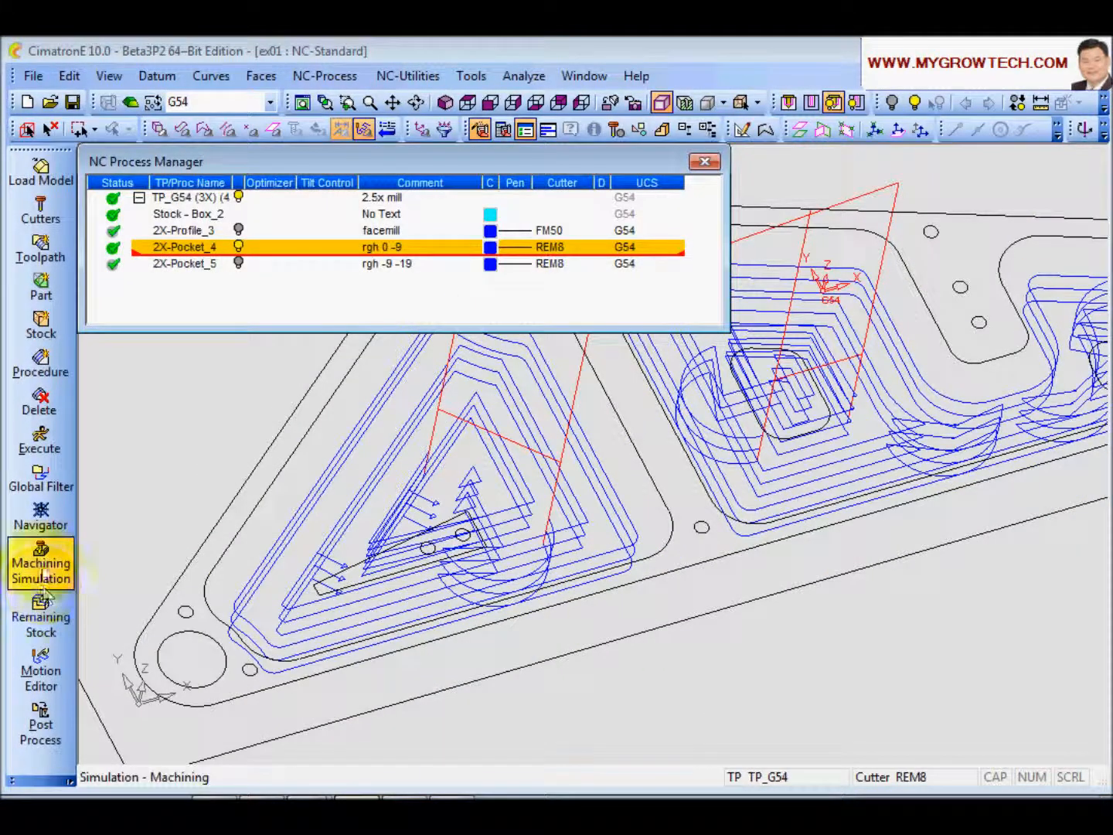
# Launch a Machining Simulation of 2X-Pocket_4 with cleaning between passes, enlarge its window, and run it at a faster speed.
pyautogui.click(42, 575)
pyautogui.click(462, 712)
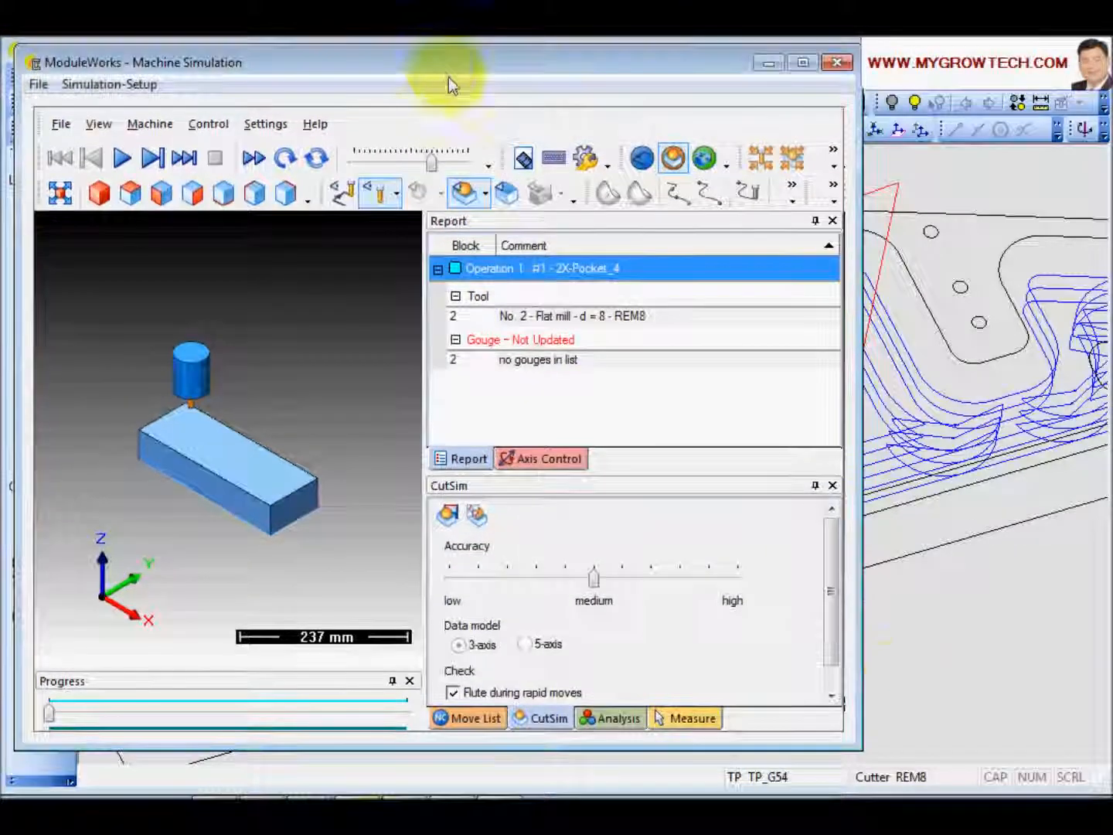
pyautogui.moveTo(867, 750); pyautogui.dragTo(1089, 773)
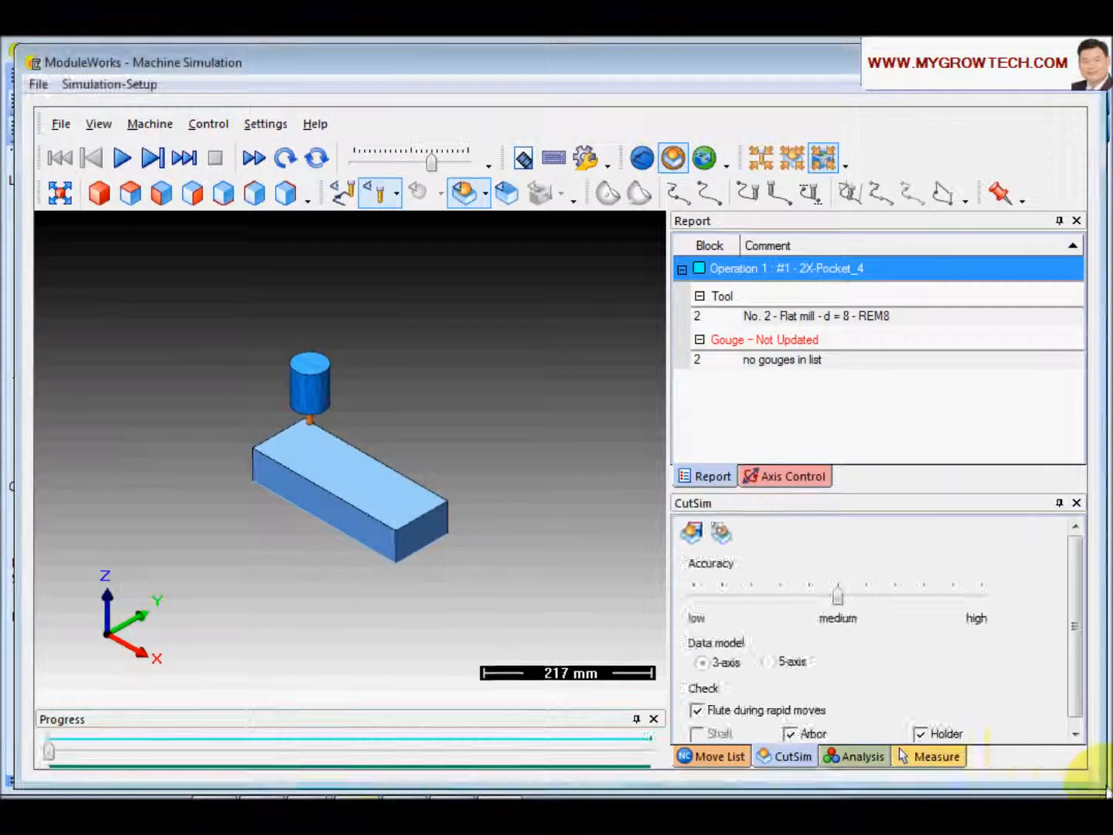
pyautogui.scroll(5, 385, 535)
pyautogui.moveTo(380, 414); pyautogui.dragTo(364, 376, button='middle')
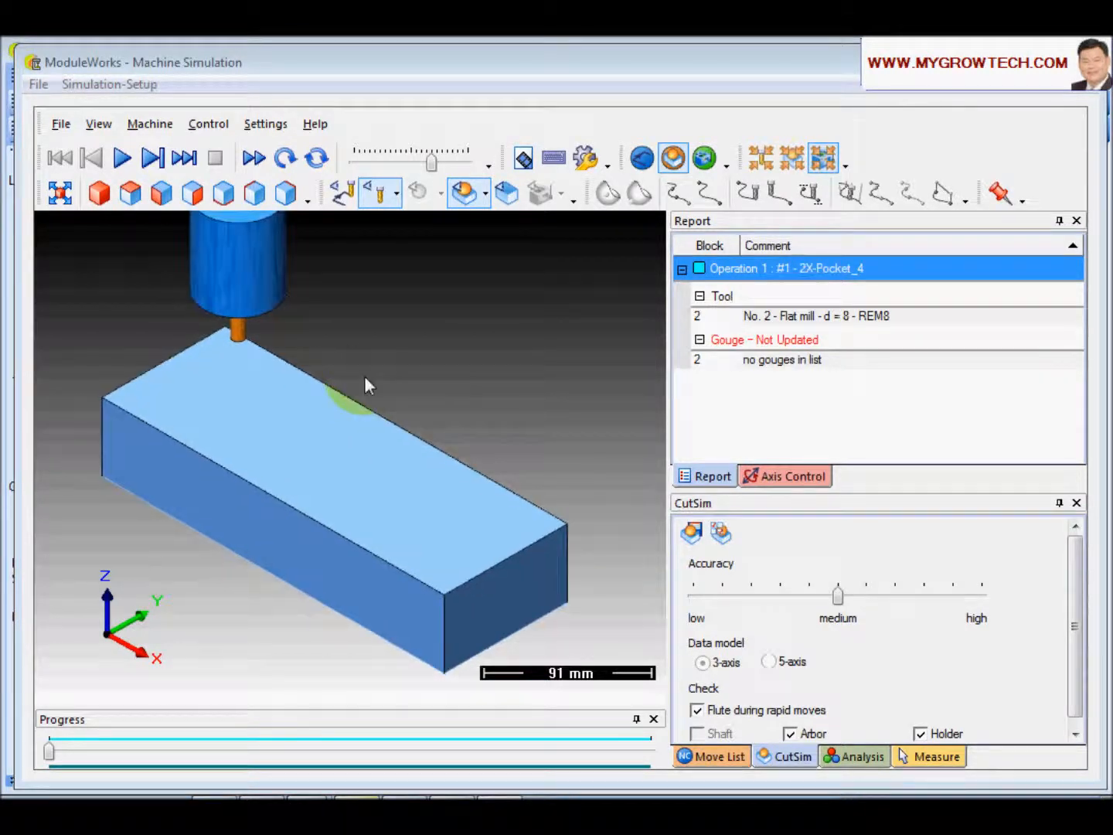
pyautogui.click(123, 158)
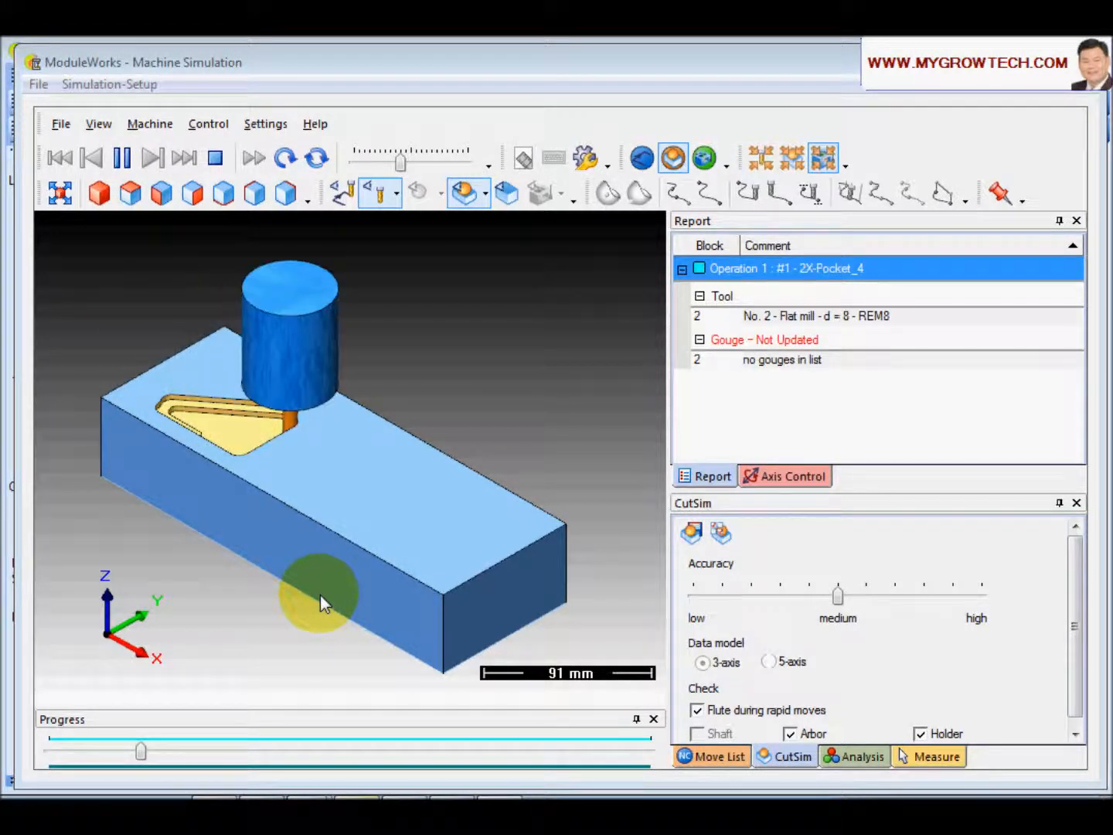
pyautogui.moveTo(402, 163); pyautogui.dragTo(417, 163)
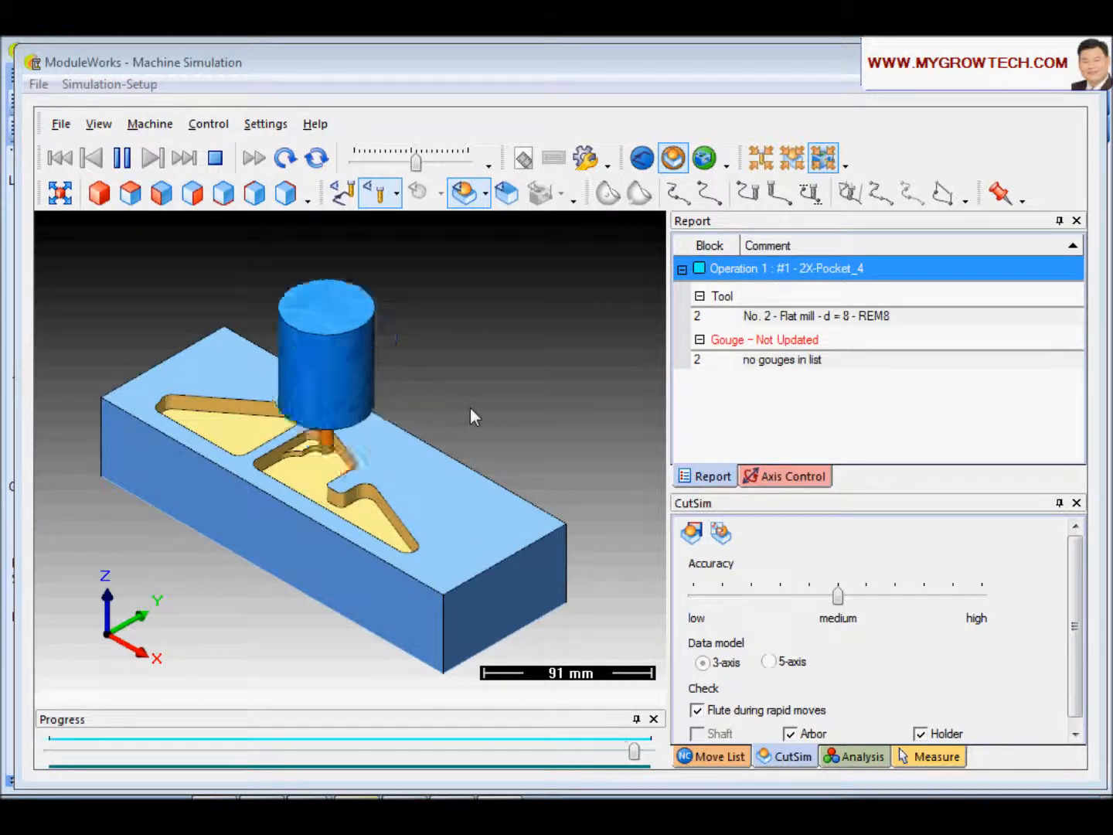
# Check the simulated pocket floors up close for remaining material, close the simulation, and view the whole part with its toolpath.
pyautogui.scroll(8, 332, 547)
pyautogui.moveTo(222, 470)
pyautogui.mouseDown(button='middle')
pyautogui.moveTo(200, 499)
pyautogui.moveTo(145, 474)
pyautogui.moveTo(228, 477)
pyautogui.mouseUp(button='middle')
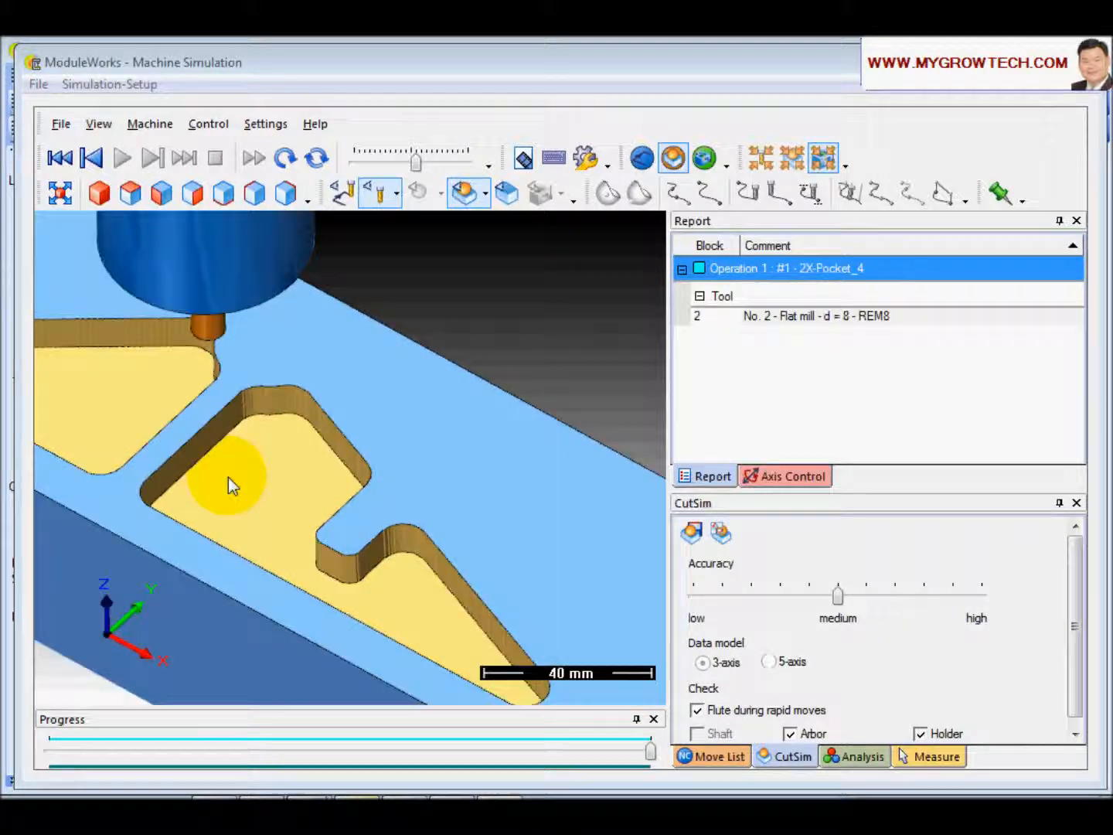
pyautogui.scroll(-3, 228, 477)
pyautogui.scroll(-3, 337, 461)
pyautogui.moveTo(529, 68); pyautogui.dragTo(265, 161)
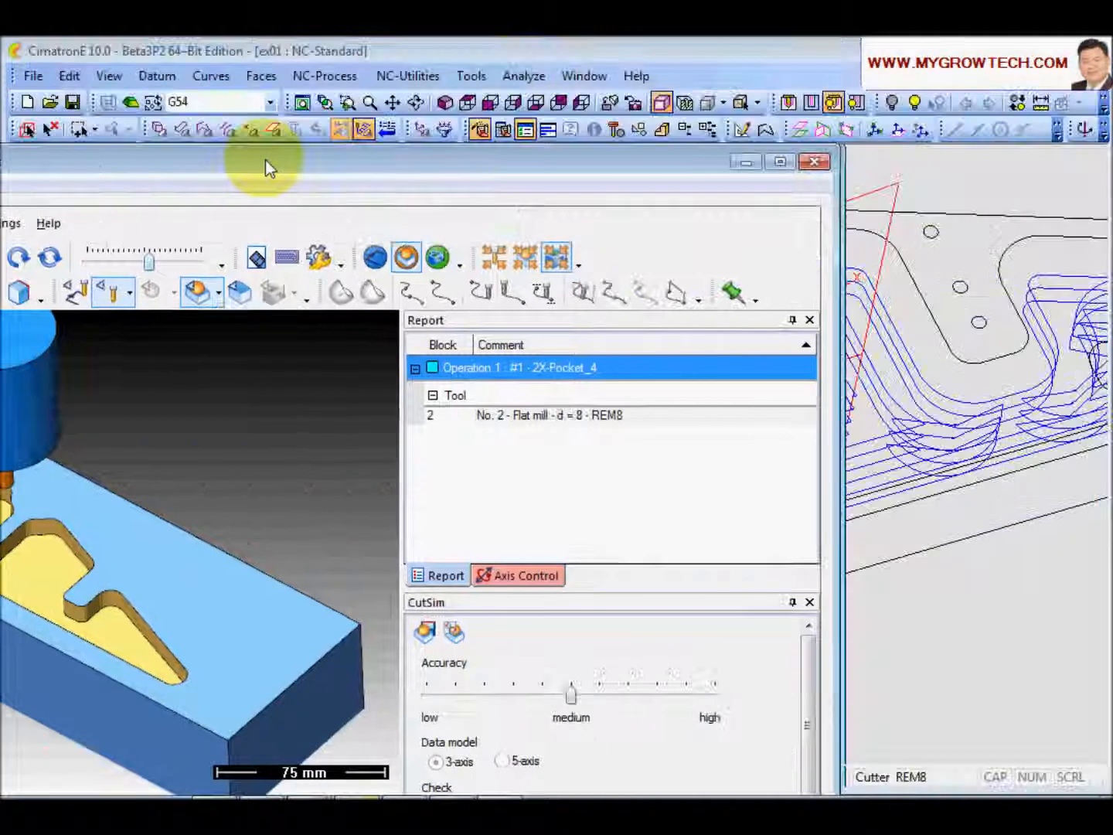
pyautogui.click(810, 162)
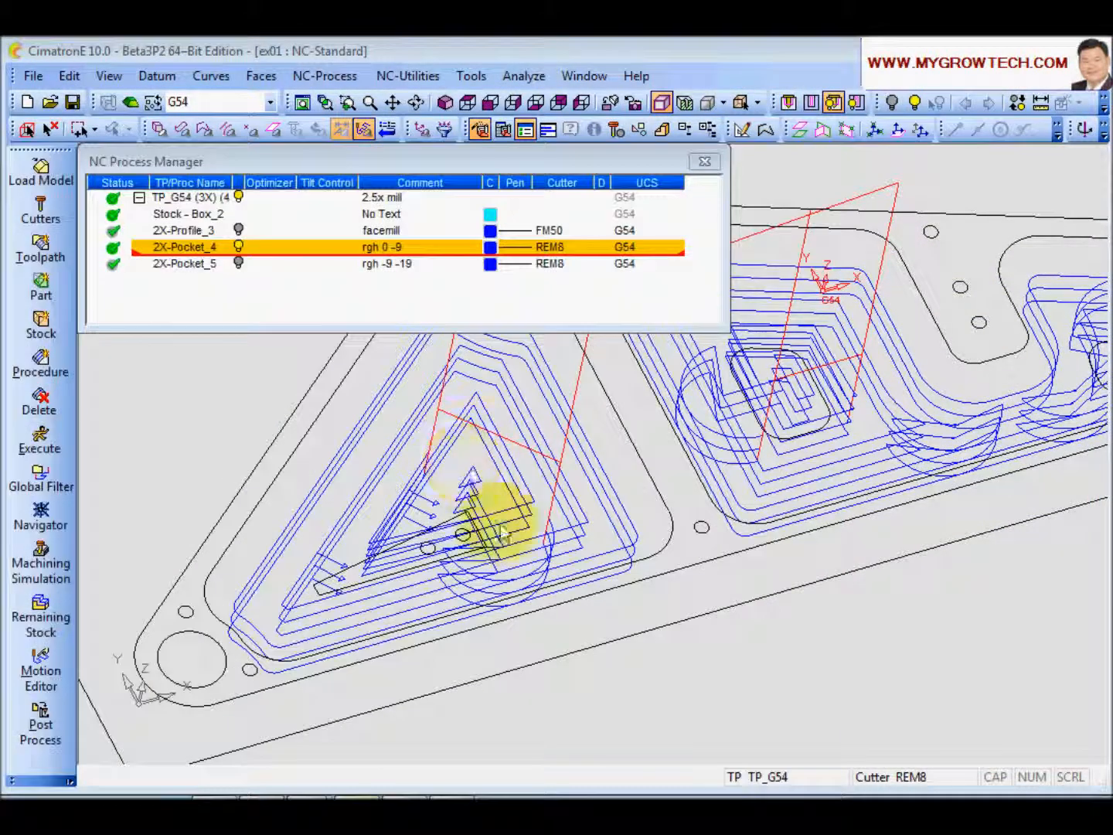
pyautogui.scroll(-2, 483, 587)
pyautogui.moveTo(479, 622); pyautogui.dragTo(456, 461, button='middle')
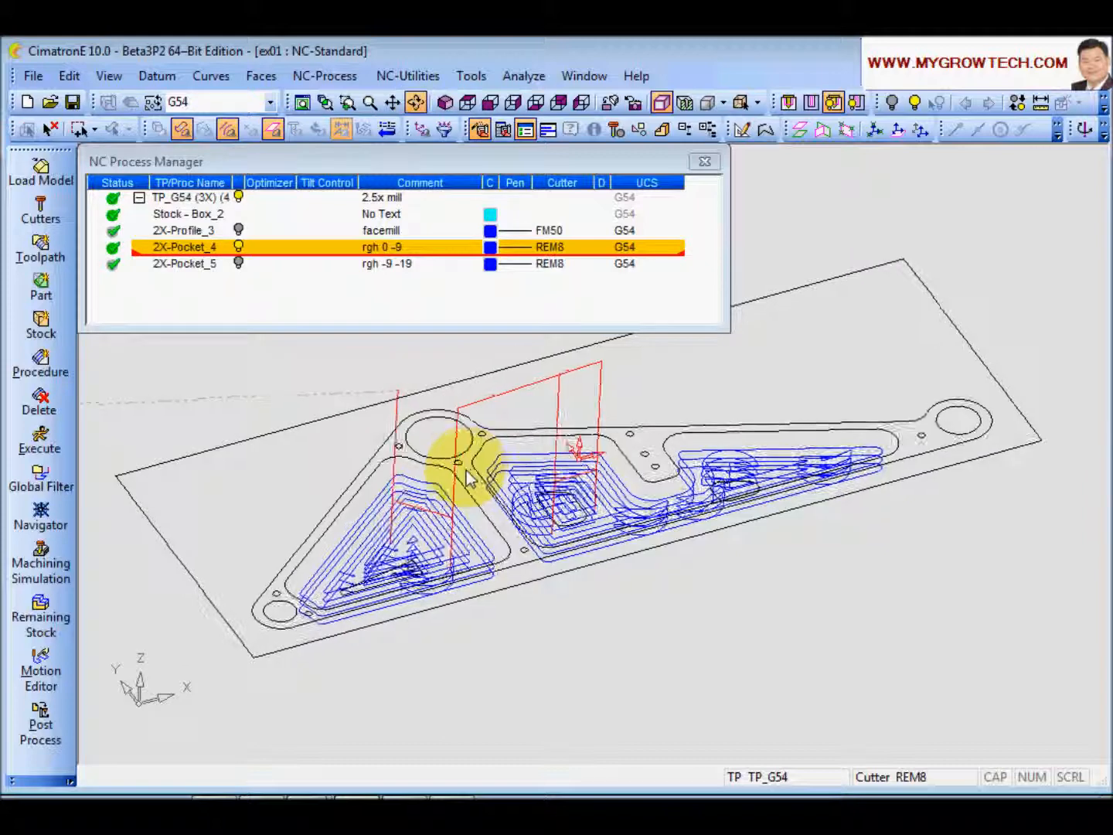